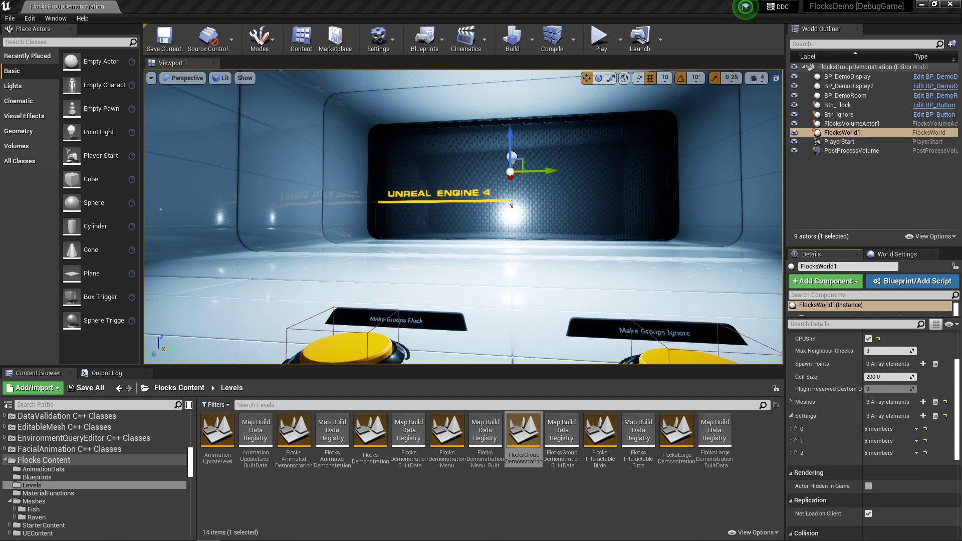
- Expand FlocksWorld1's Meshes array and first entry, revealing its Default Custom Data Values
scroll(930, 377, "up", 3)
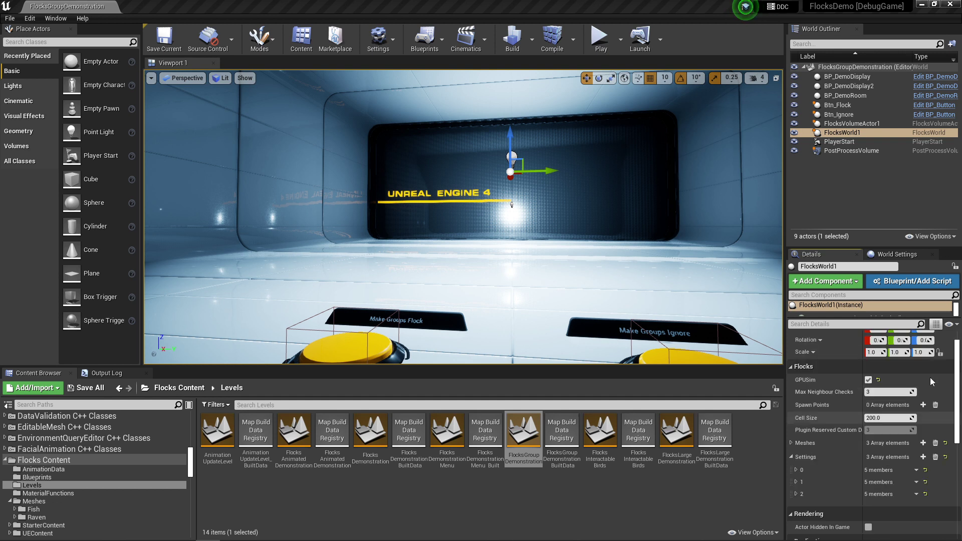
left_click(686, 497)
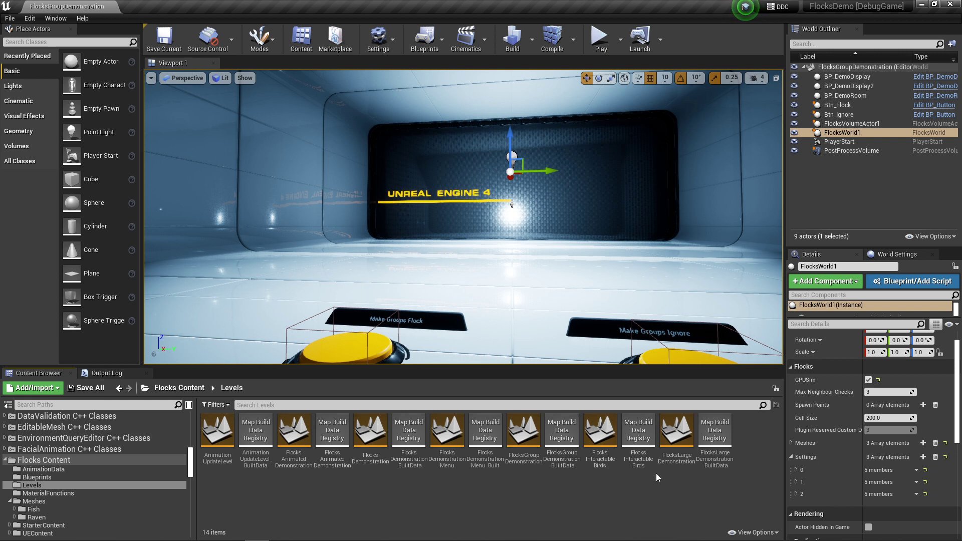
left_click(791, 443)
left_click(796, 455)
scroll(825, 496, "down", 3)
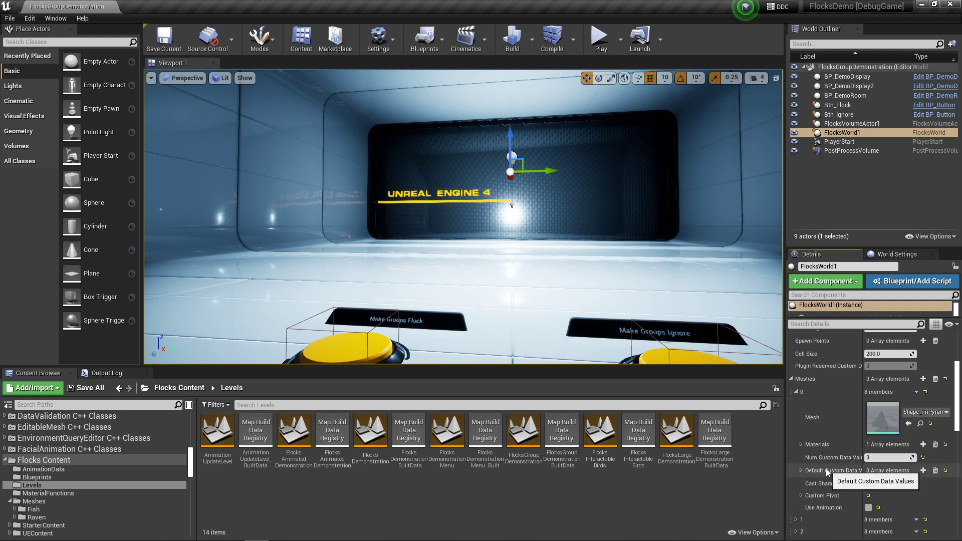
left_click_drag(862, 472, 880, 470)
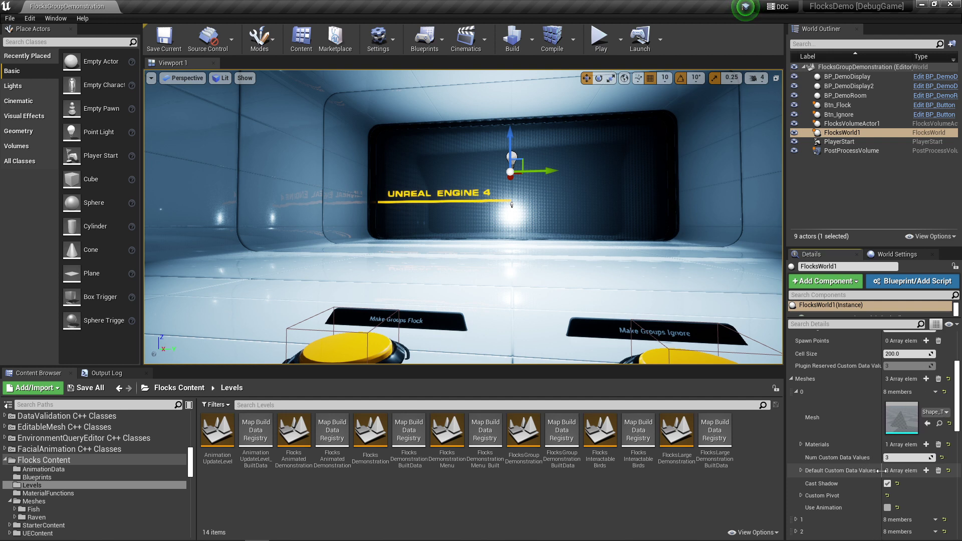
left_click(800, 470)
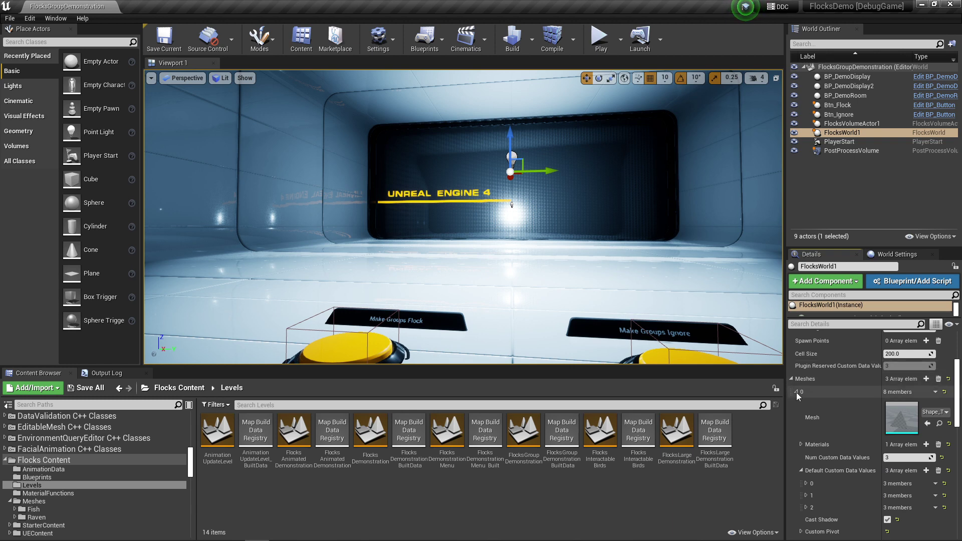
- Expand the first custom data value to inspect its settings, then collapse it
scroll(827, 430, "up", 3)
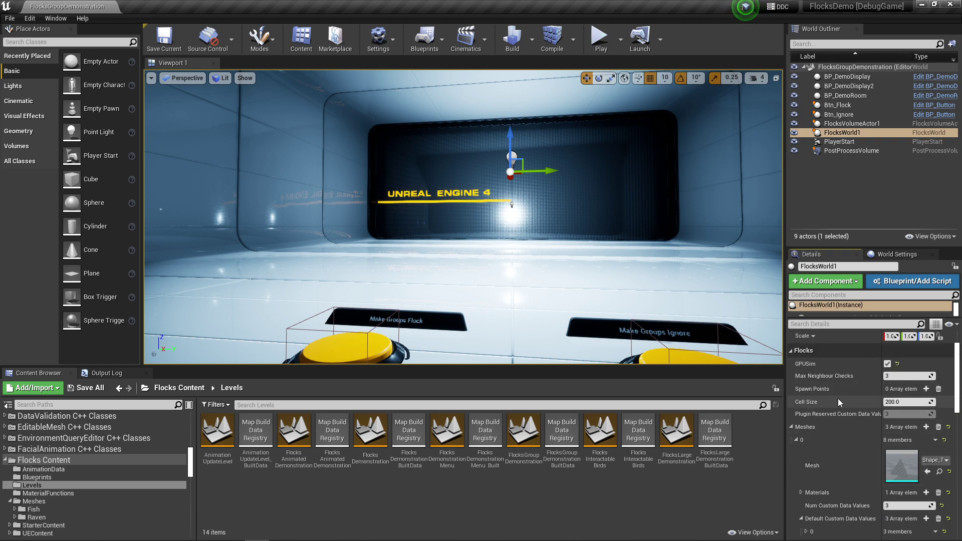
scroll(861, 416, "down", 5)
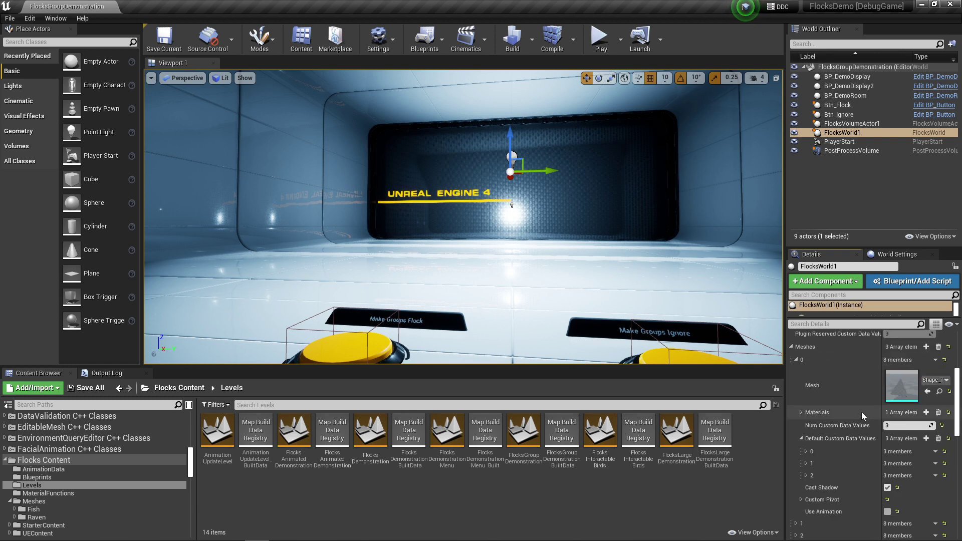
left_click(806, 451)
left_click(806, 452)
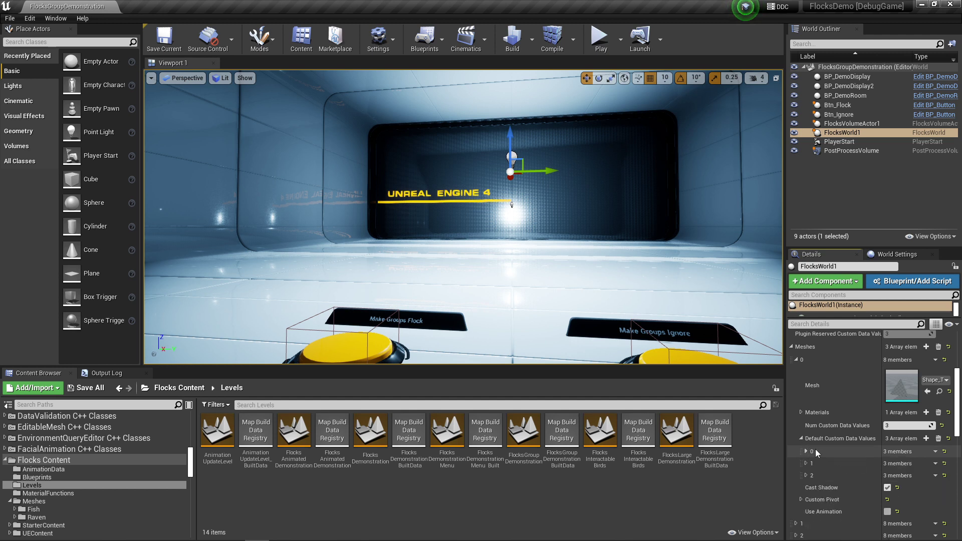
scroll(868, 371, "down", 6)
scroll(806, 446, "up", 1)
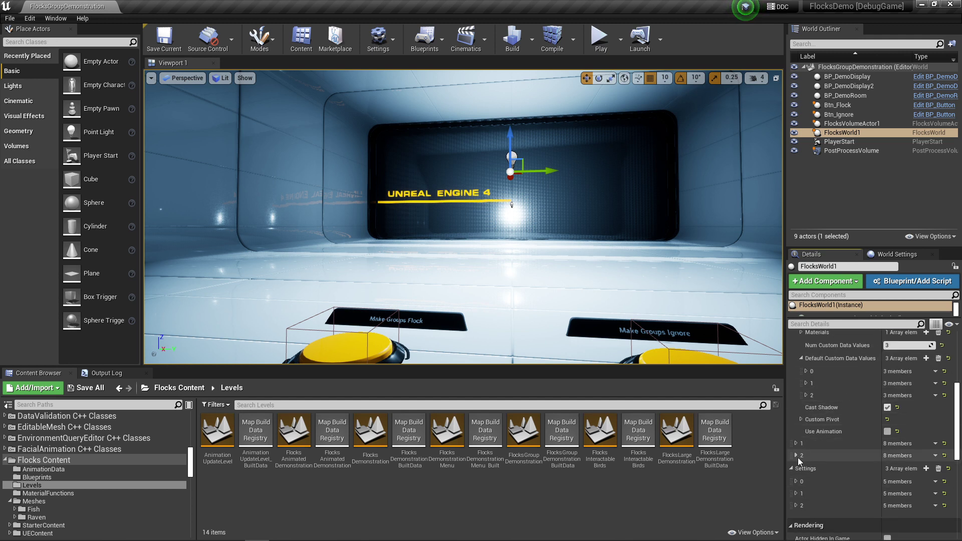
- Expand the second and third mesh entries, view the second's custom data values, collapse the first's
left_click(796, 455)
left_click(796, 443)
scroll(835, 456, "down", 4)
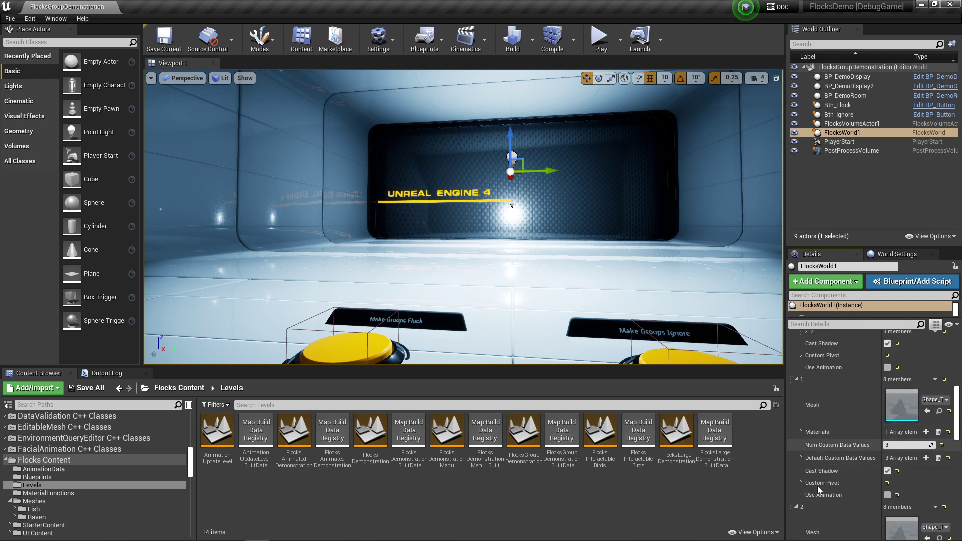
left_click(801, 458)
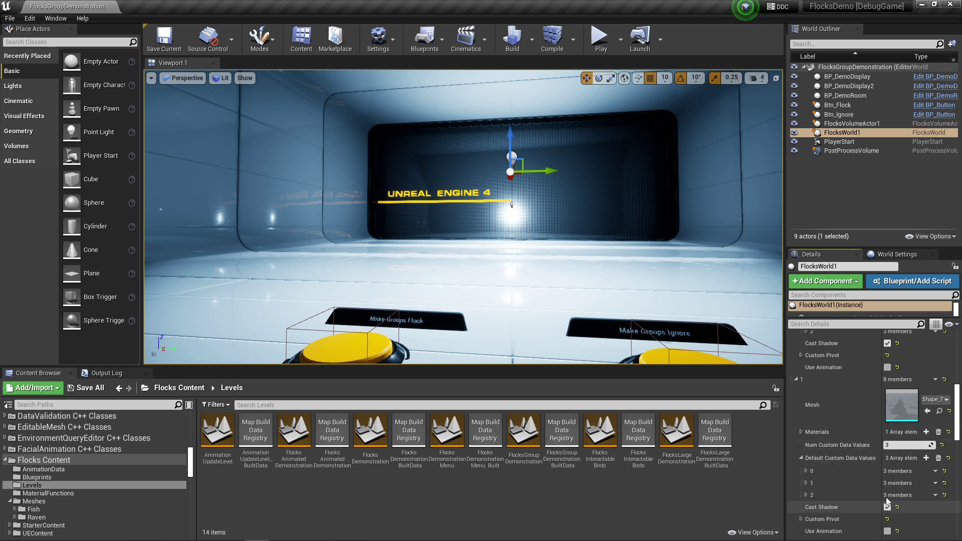
scroll(819, 455, "down", 1)
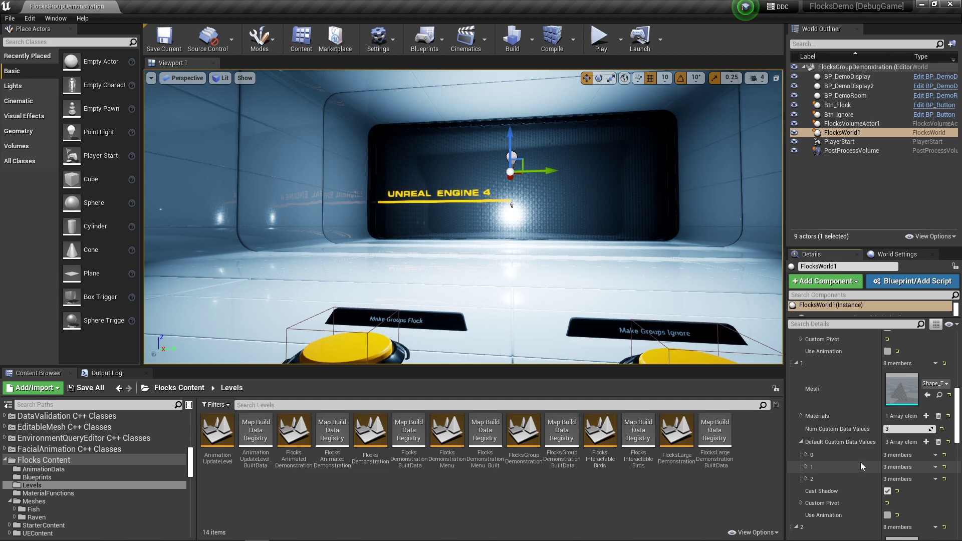
scroll(877, 416, "up", 10)
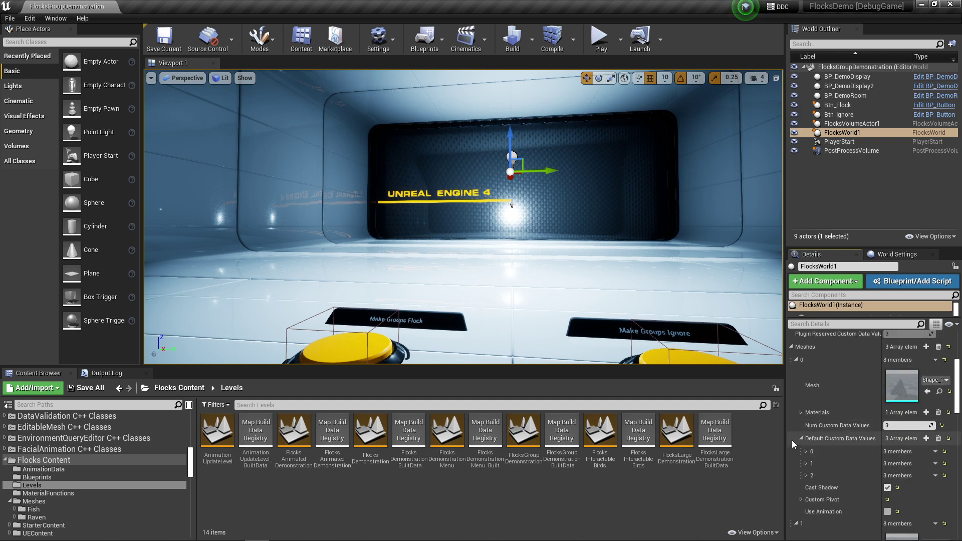
left_click(801, 438)
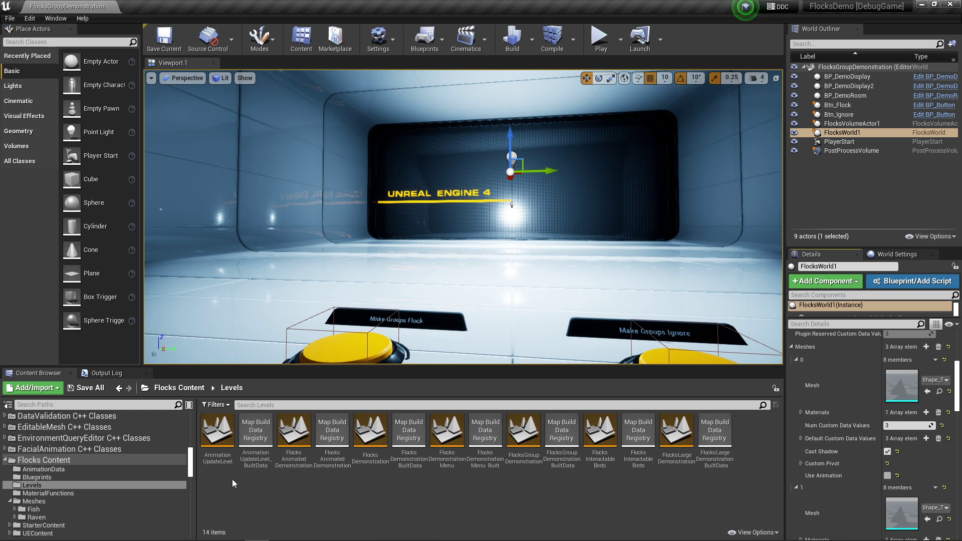
- Open AnimationUpdateLevel and move the camera forward into the room
mouse_move(223, 457)
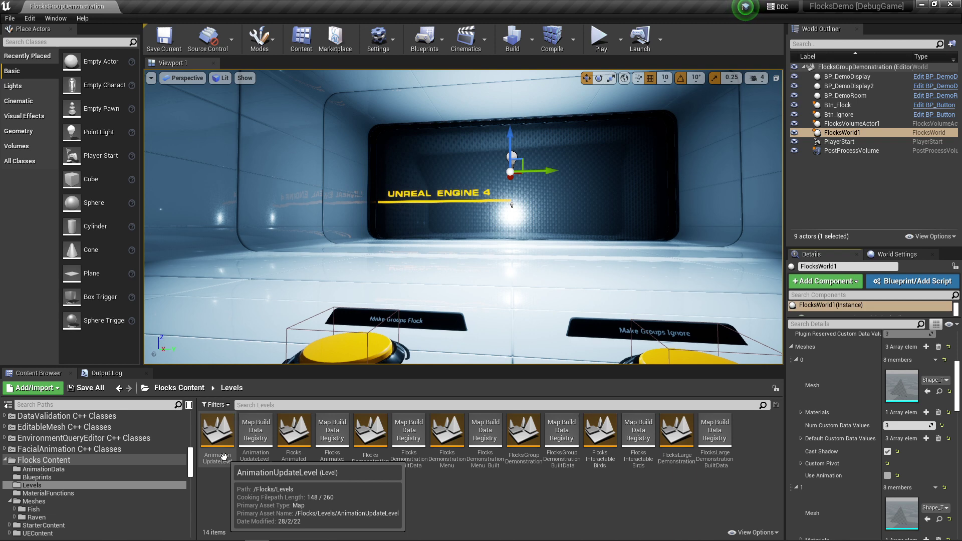
double_click(224, 457)
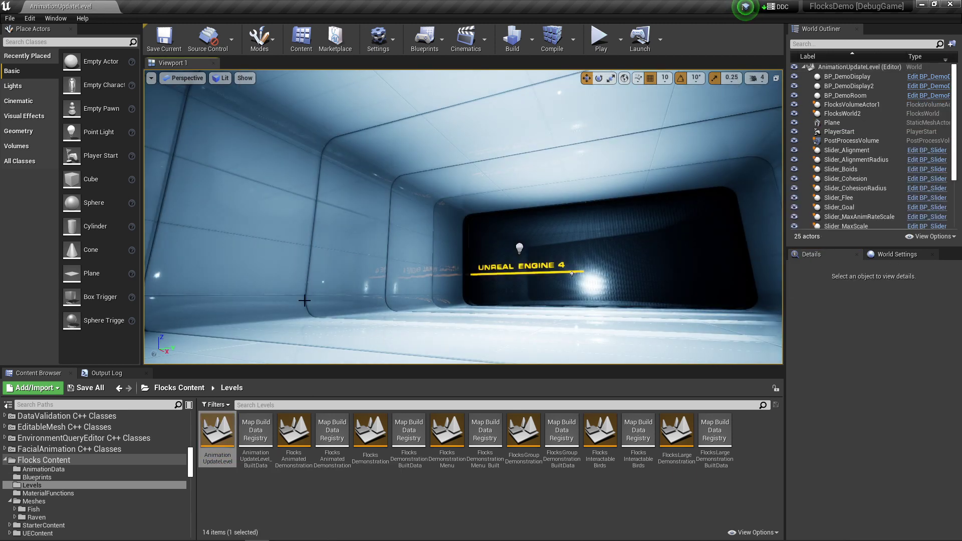
right_click_drag(572, 274, 539, 186)
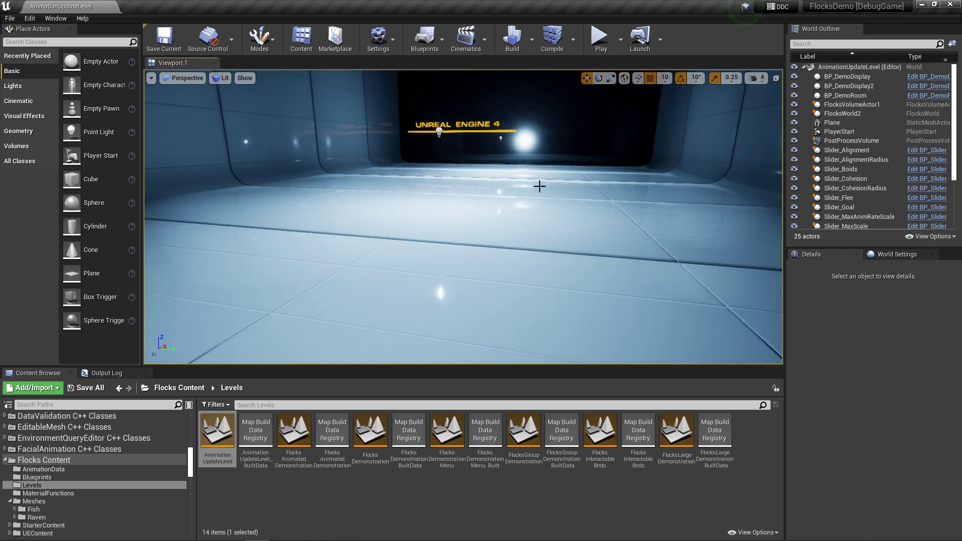
- Select FlocksWorld2 in the World Outliner and play the level in the editor
left_click(840, 114)
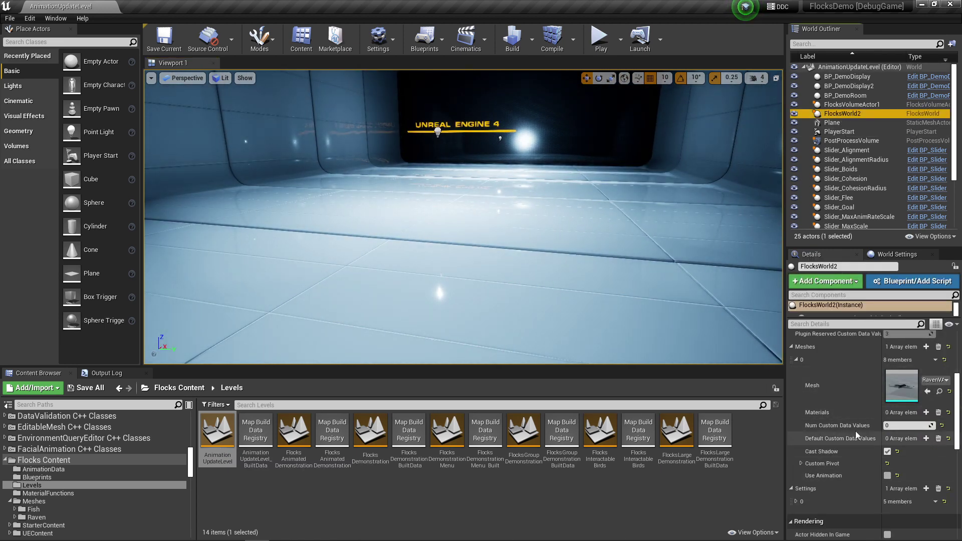
scroll(851, 430, "down", 3)
scroll(849, 444, "up", 4)
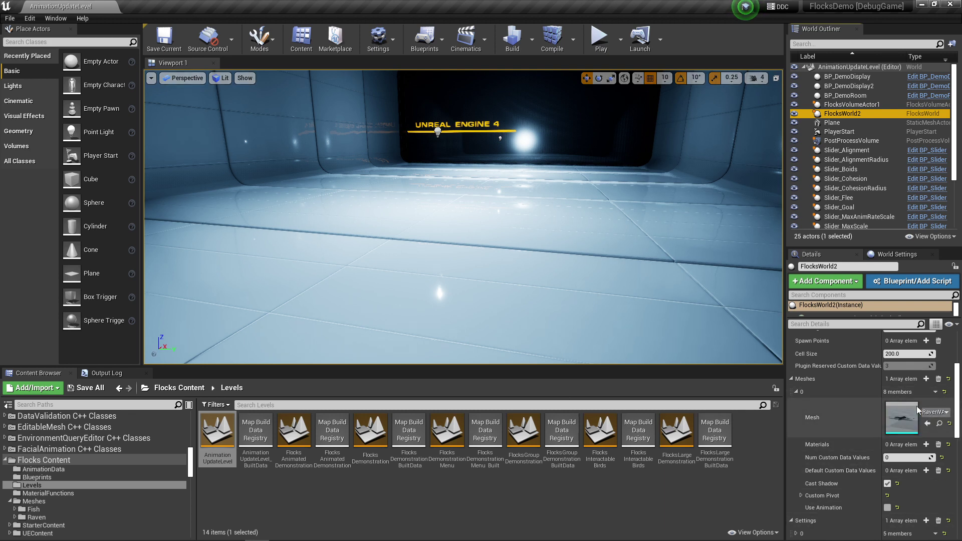
scroll(910, 418, "down", 2)
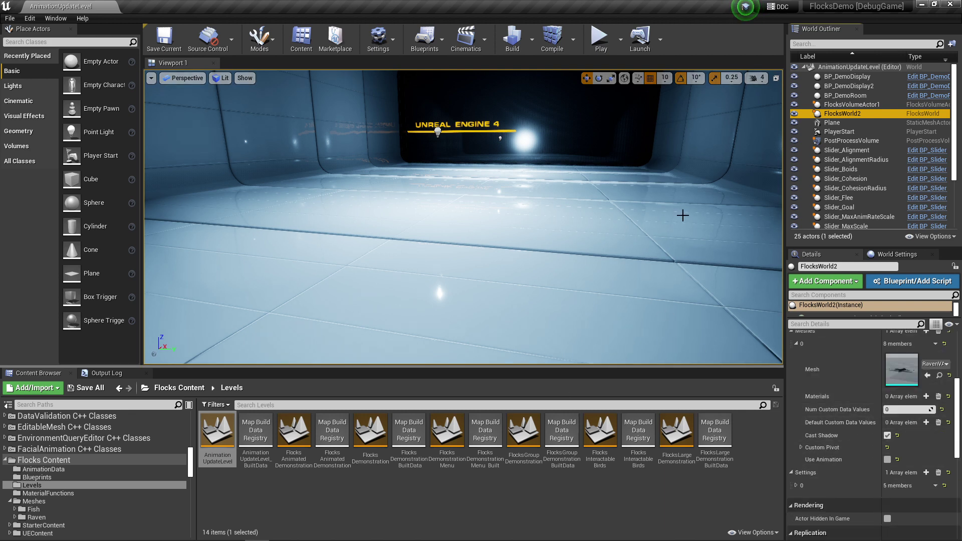
left_click(600, 38)
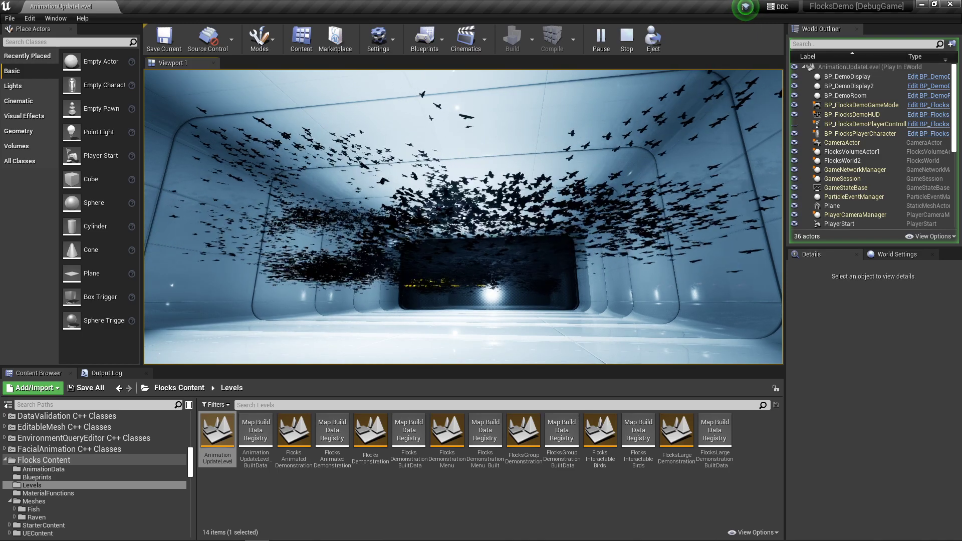
- Stop play, run FlocksAnimatedDemonstration to watch its flock, then reopen AnimationUpdateLevel
key("Escape")
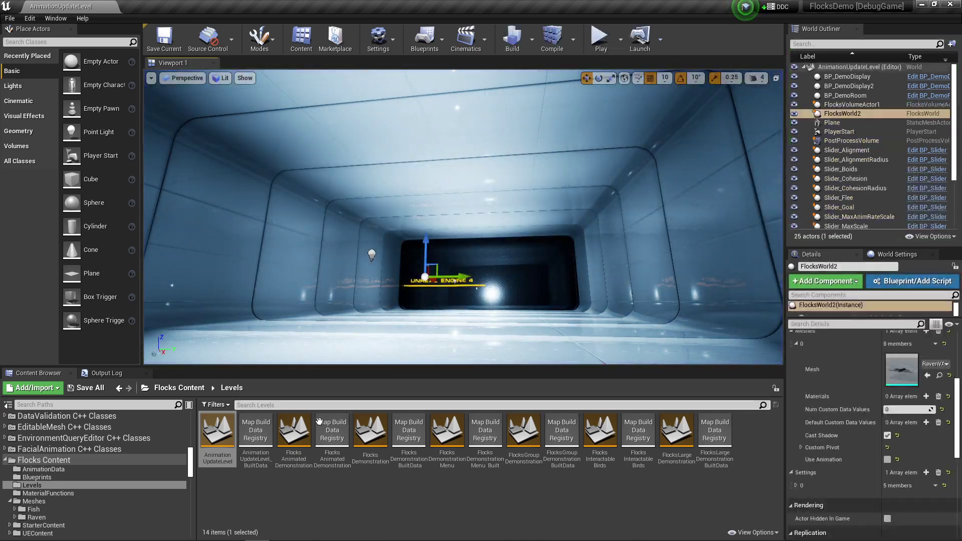
double_click(293, 439)
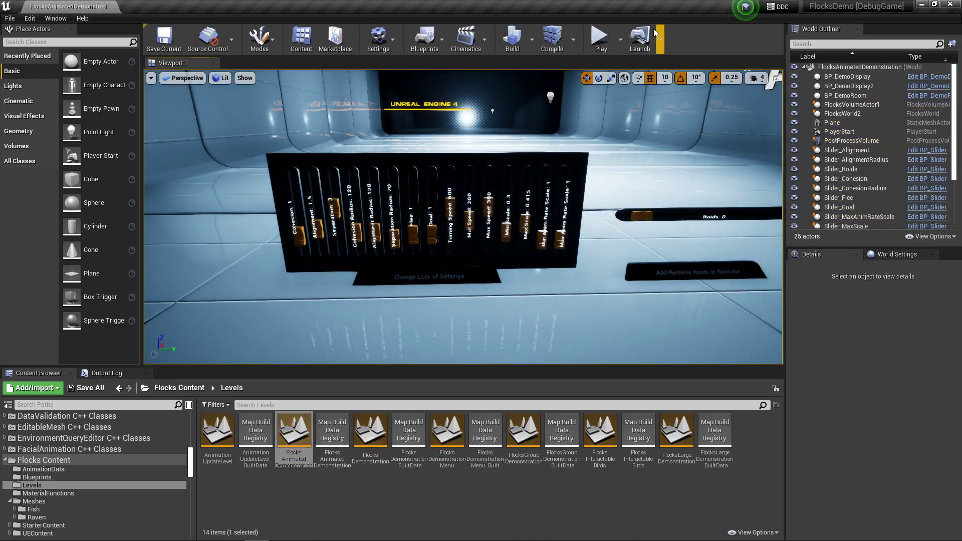
left_click(601, 37)
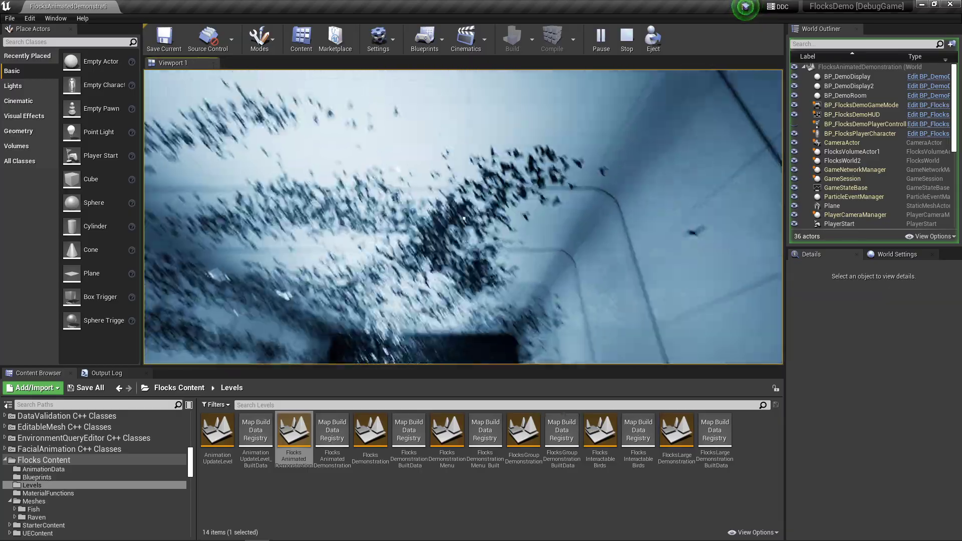
key("Escape")
double_click(217, 431)
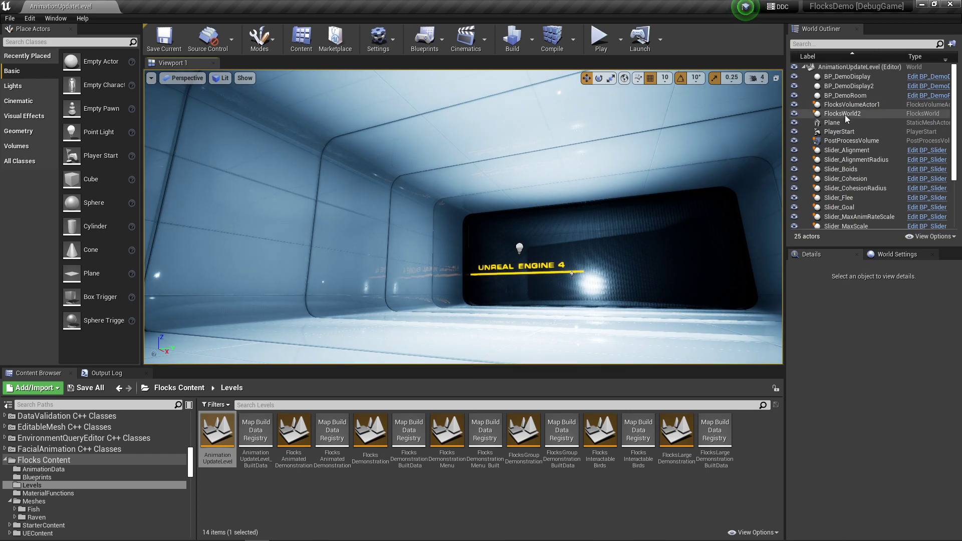
- Select the FlocksWorld2 flock actor in the World Outliner
left_click(852, 113)
scroll(898, 432, "down", 5)
scroll(877, 419, "up", 3)
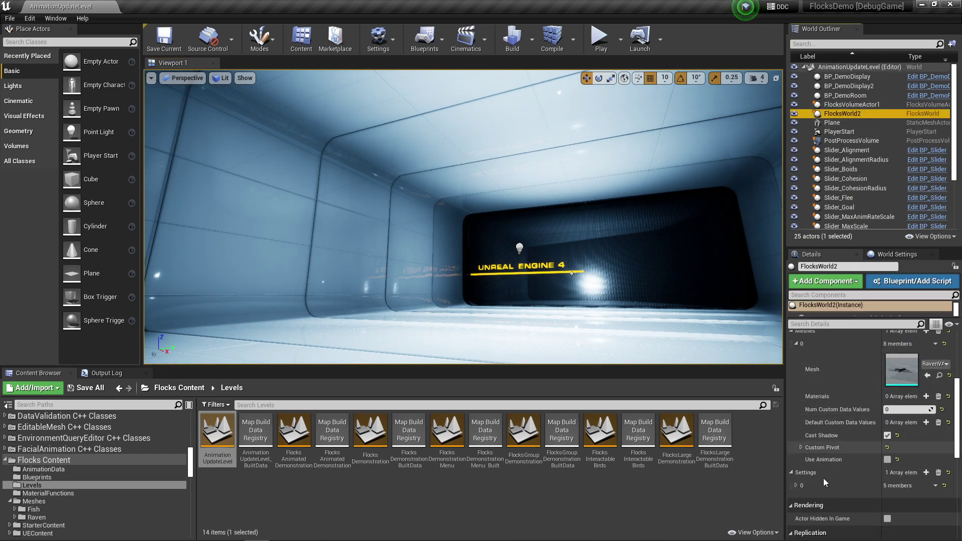
scroll(124, 442, "up", 5)
scroll(120, 439, "up", 10)
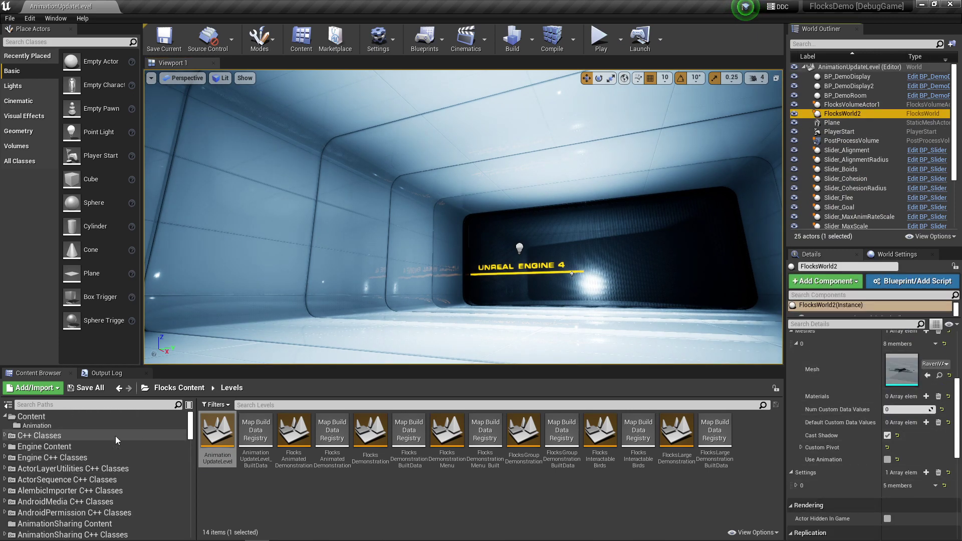
- Create a new material named M_RavenVAT in the Animation content folder
left_click(62, 424)
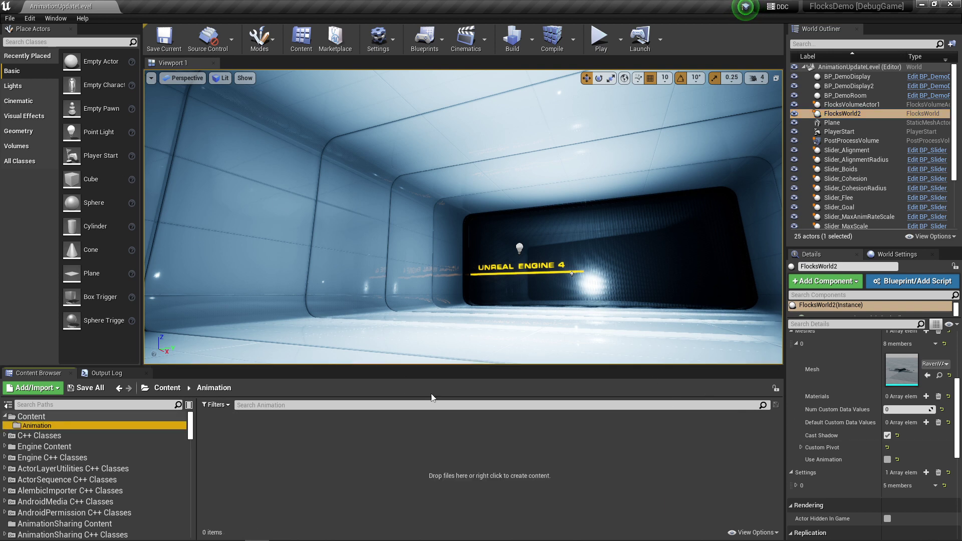
right_click(279, 439)
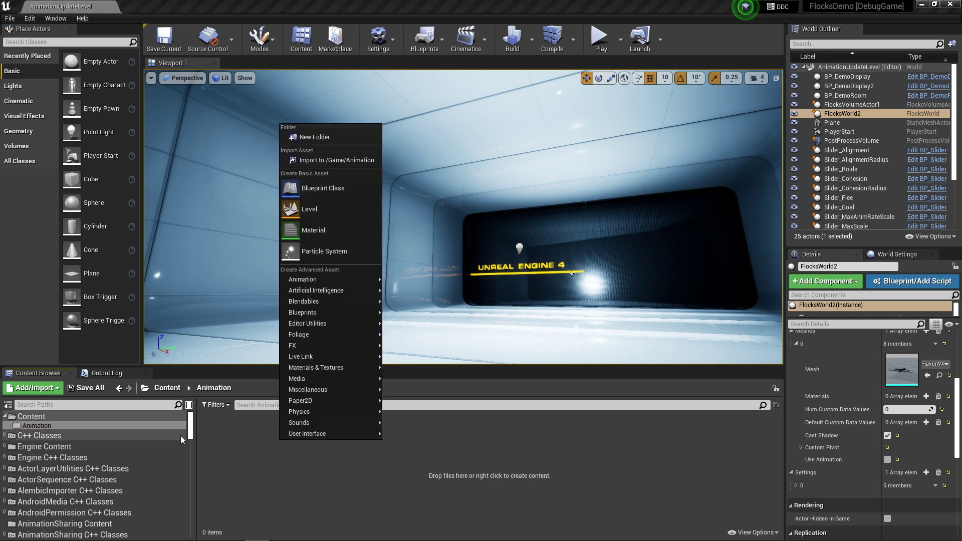
mouse_move(313, 382)
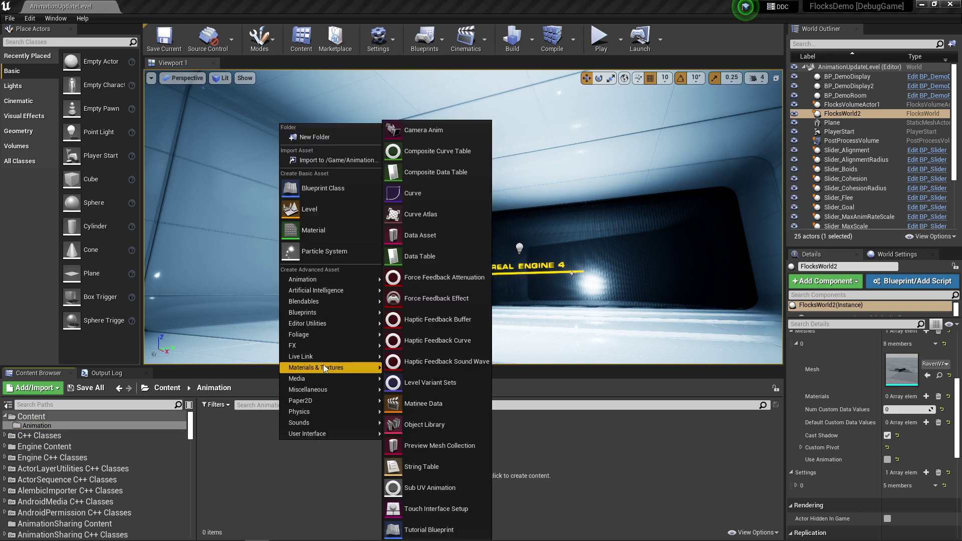
mouse_move(325, 369)
left_click(426, 283)
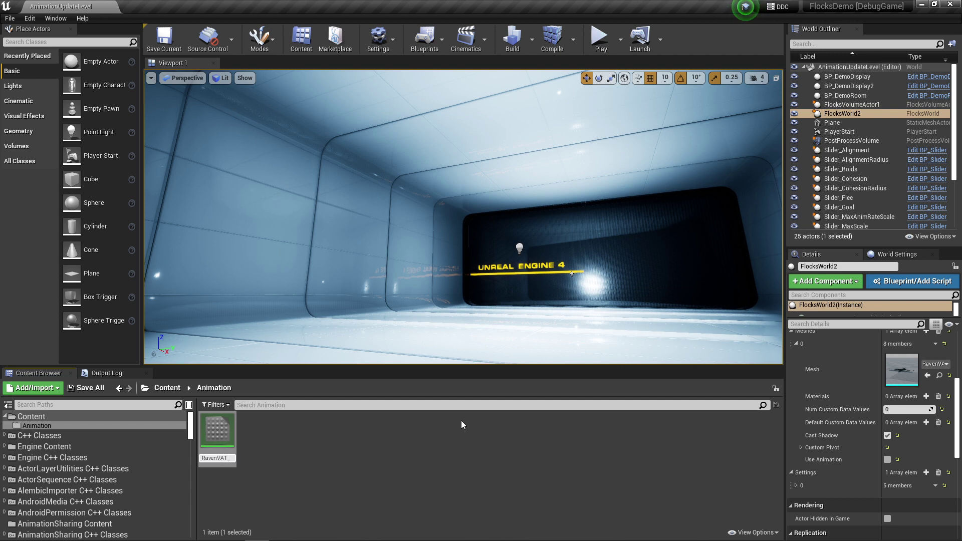
key("Return")
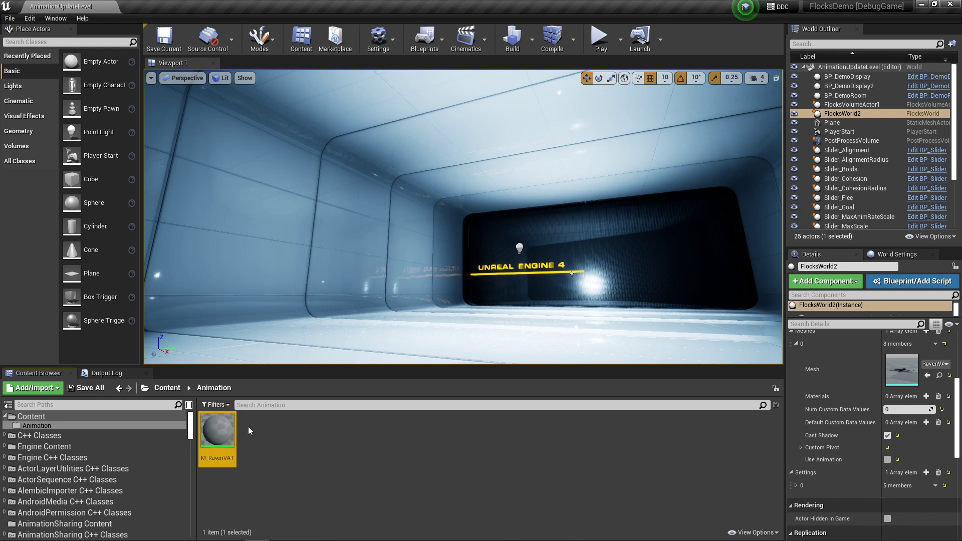
- Open M_RavenVAT and add a Material Function Call node to its graph
double_click(229, 426)
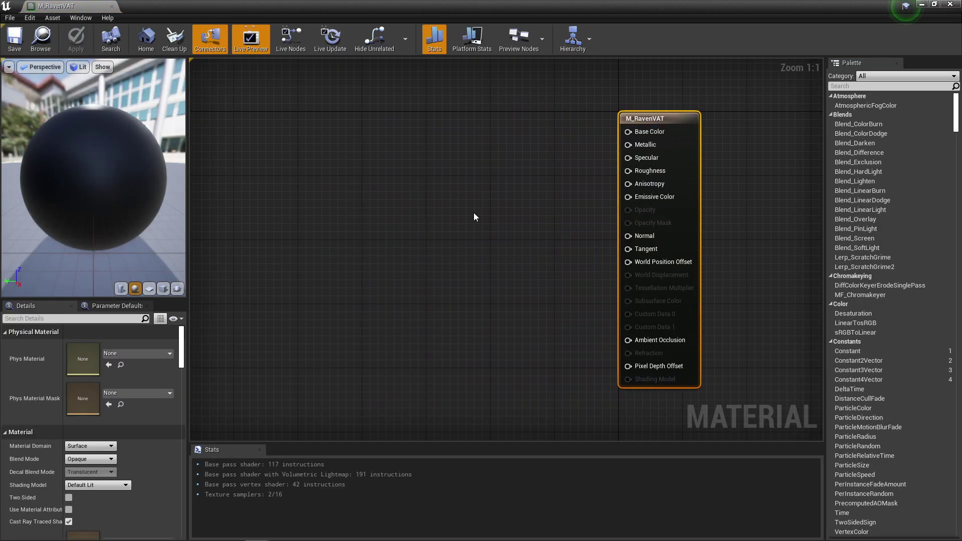
right_click(364, 232)
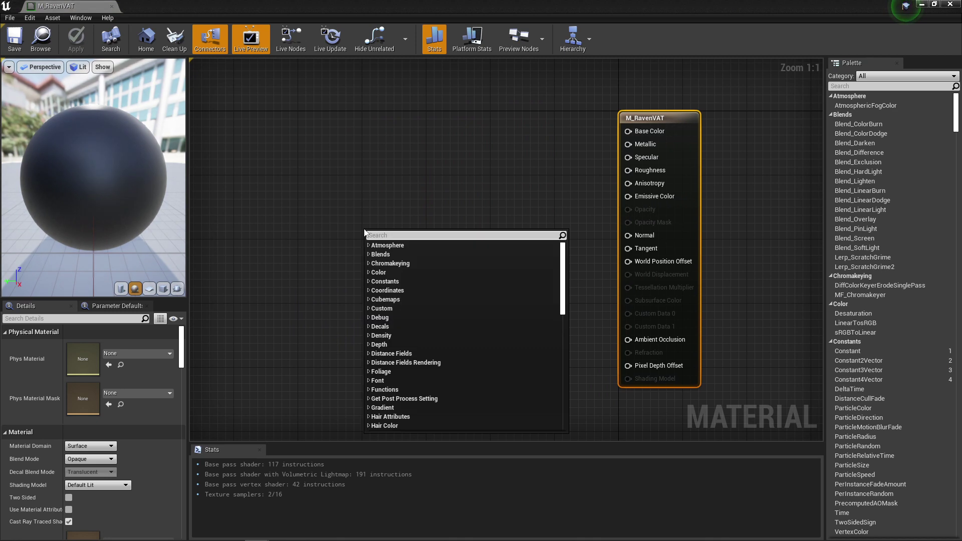
type("material functio")
key("Return")
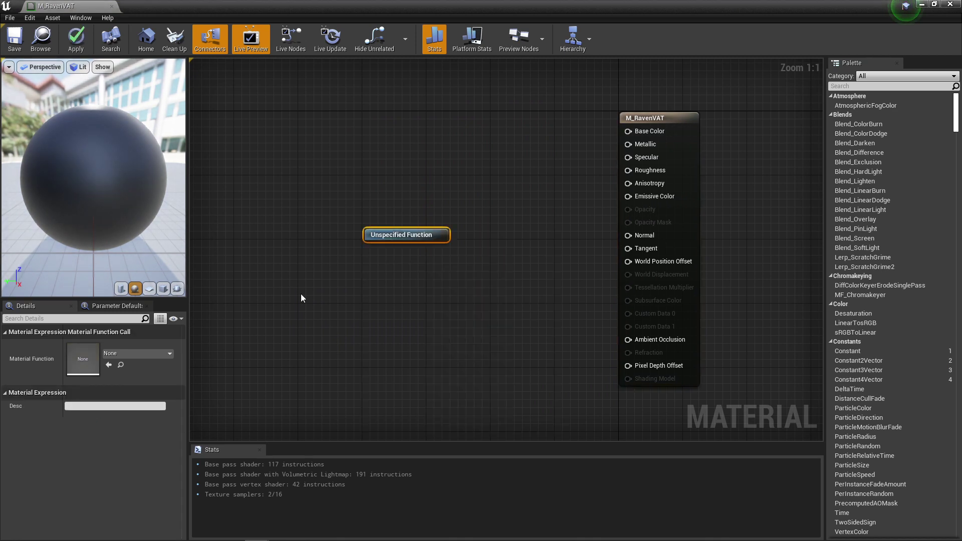
- Assign MF_Flocks_VAT_LEGACY to the function node and move it up and left
left_click(142, 354)
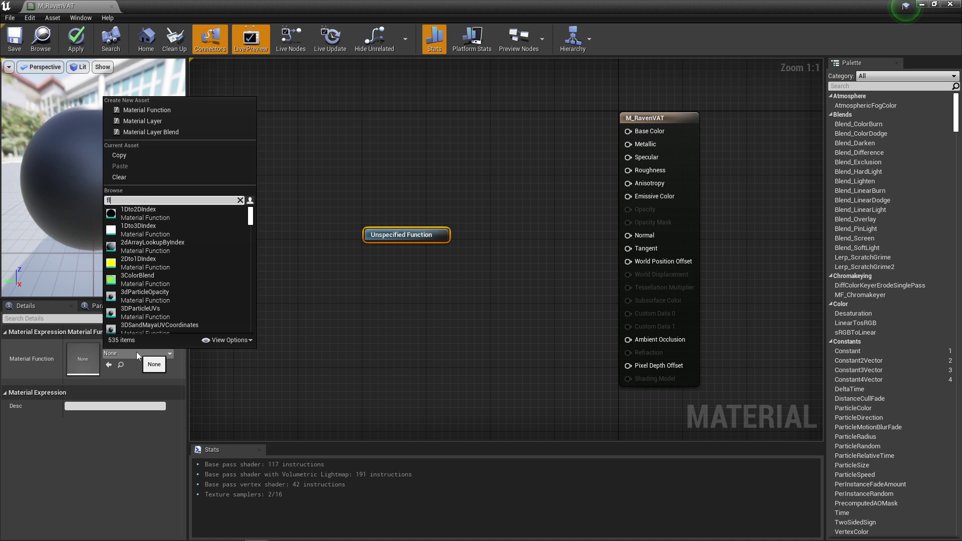
type("flocks")
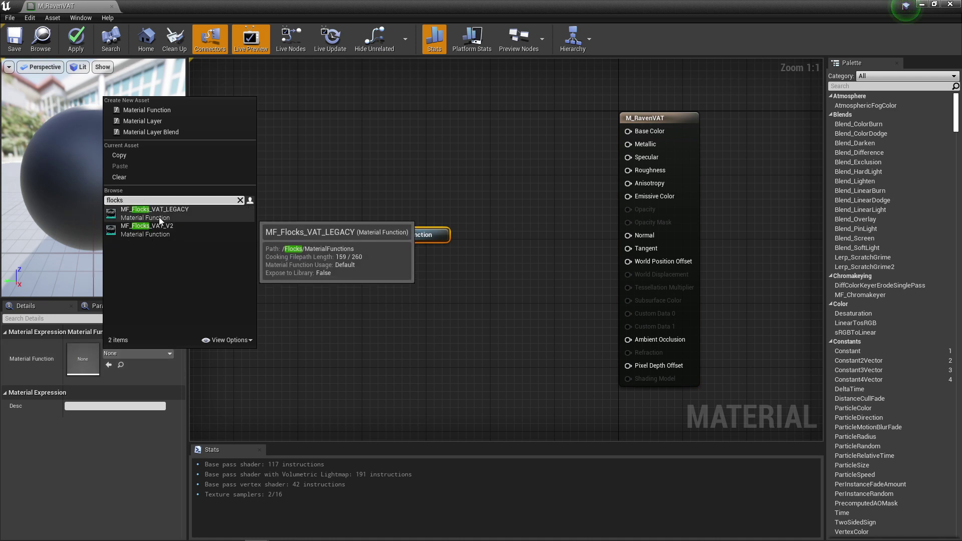
left_click(143, 212)
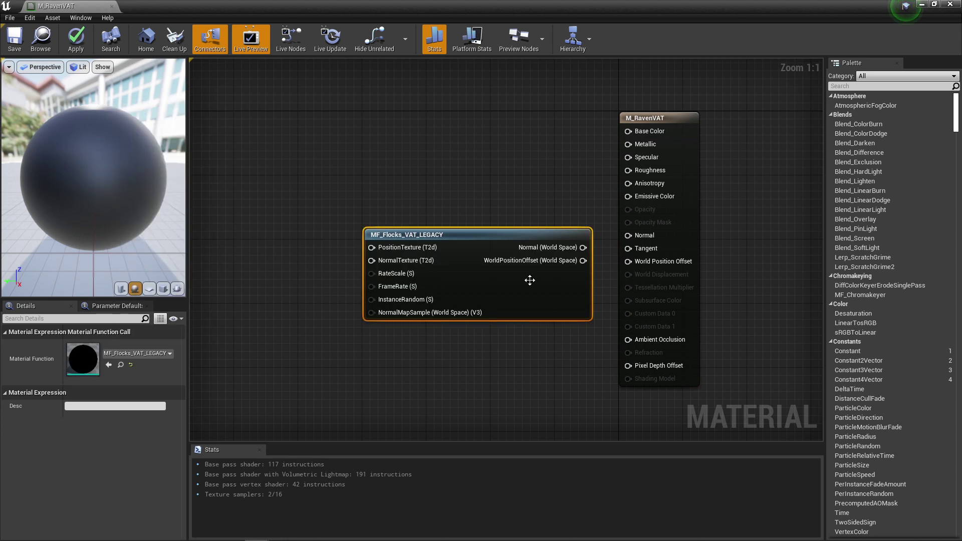
left_click_drag(531, 279, 465, 237)
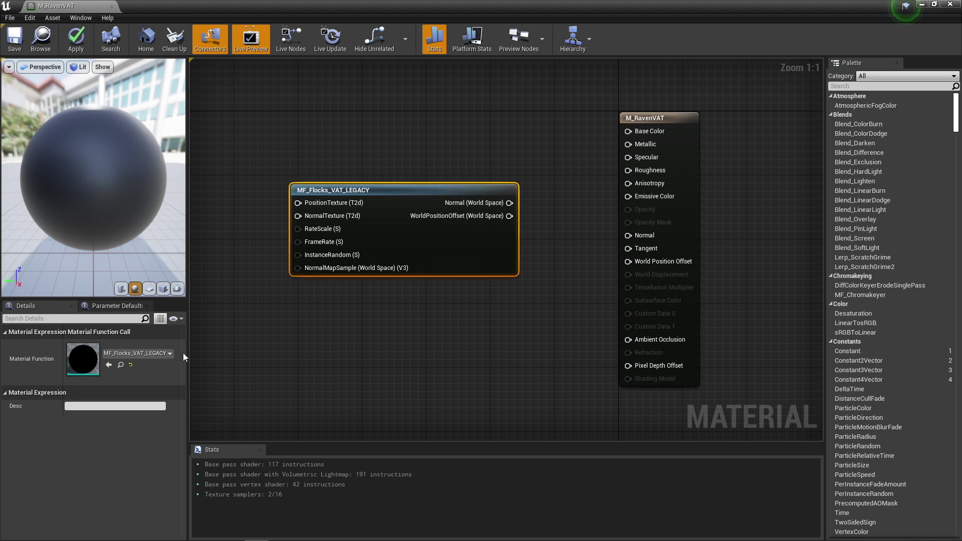
left_click(145, 353)
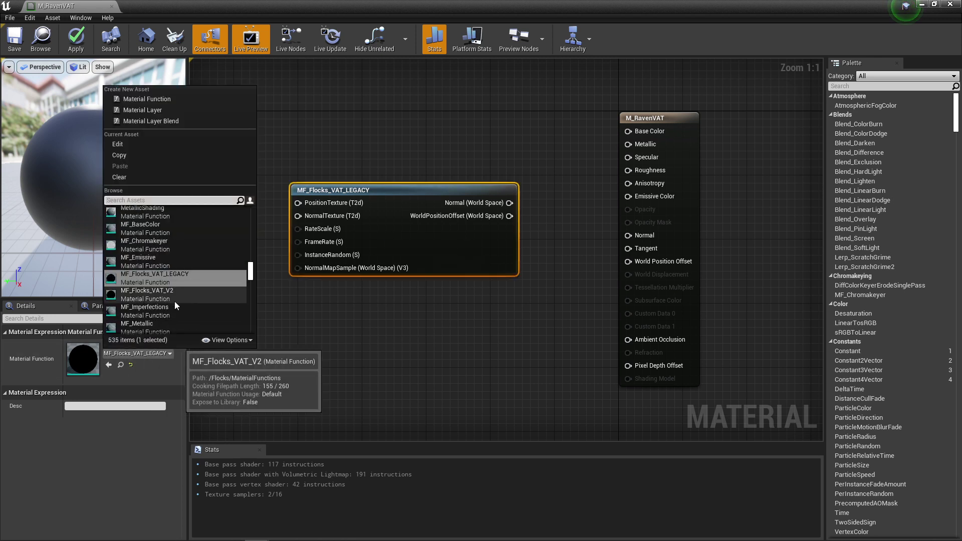
- Switch the function node to MF_Flocks_VAT_V2 and reposition it in the graph
left_click(149, 296)
right_click_drag(408, 266, 505, 303)
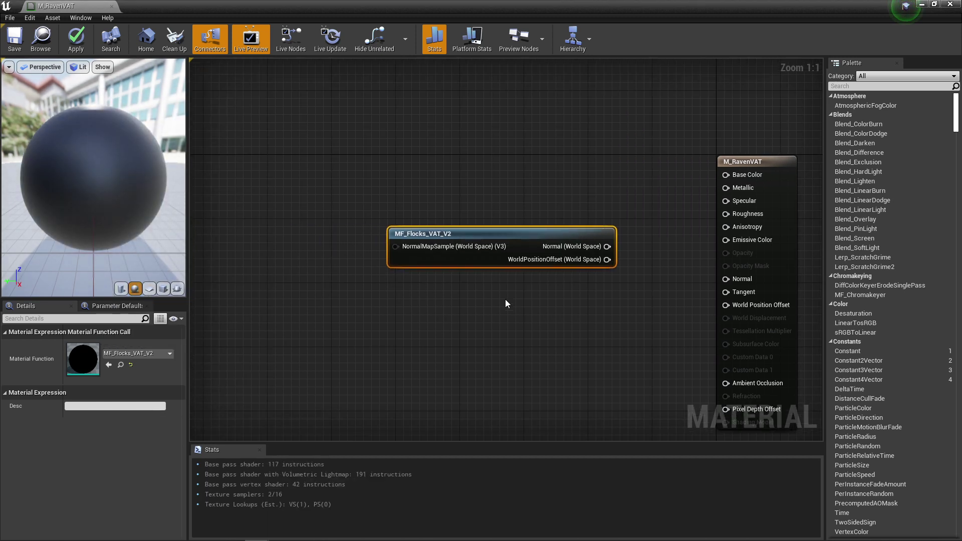
left_click_drag(431, 255, 423, 295)
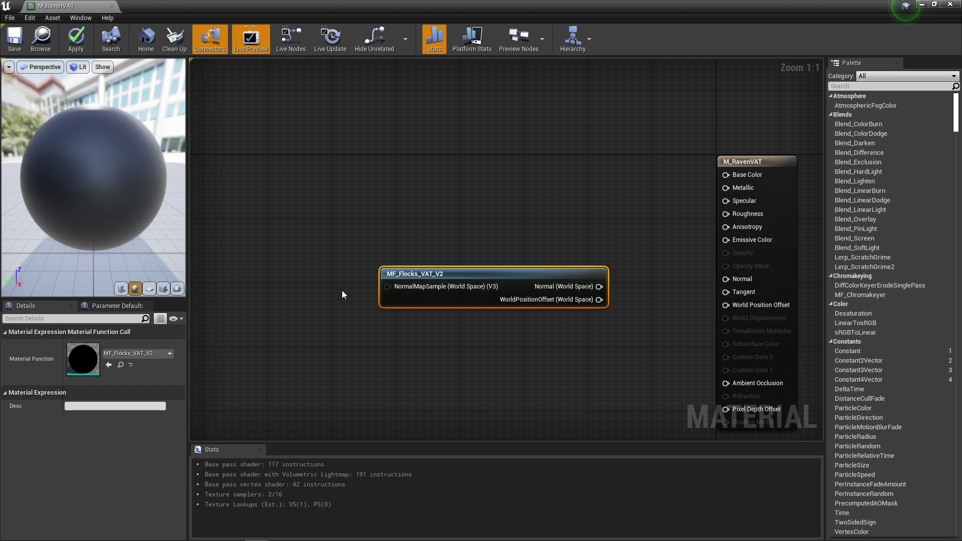
right_click_drag(509, 352, 500, 264)
right_click_drag(611, 252, 494, 263)
left_click_drag(545, 302, 250, 152)
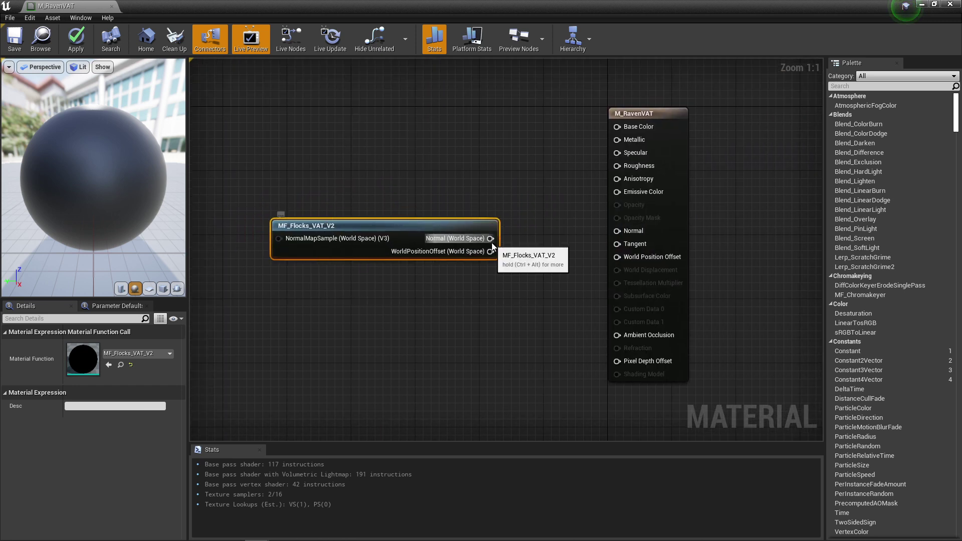
- Wire the function's Normal output into the material's Normal input and select the result node
mouse_move(490, 238)
left_mouse_down()
mouse_move(501, 250)
mouse_move(617, 240)
mouse_move(569, 262)
mouse_move(491, 259)
mouse_move(490, 252)
left_mouse_up()
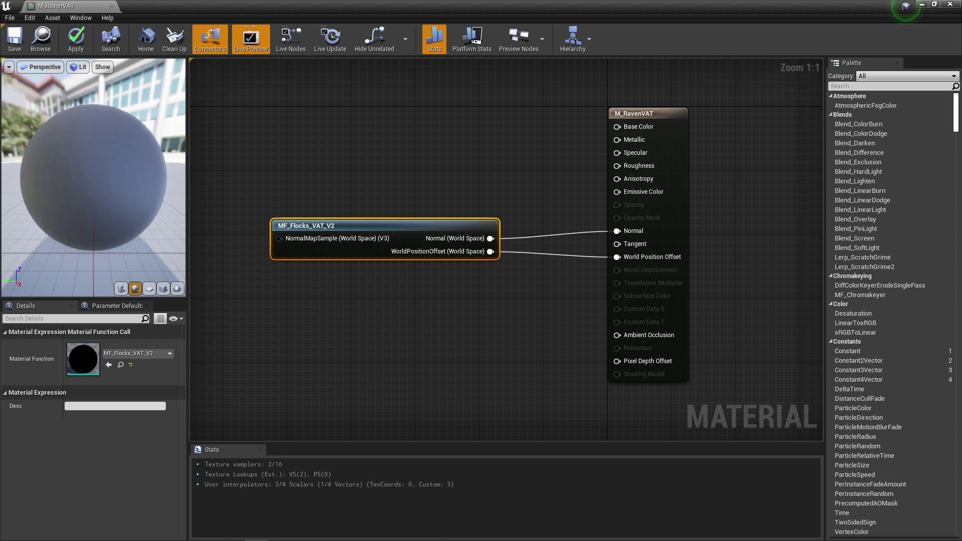
left_click(456, 294)
left_click(676, 243)
scroll(131, 414, "down", 10)
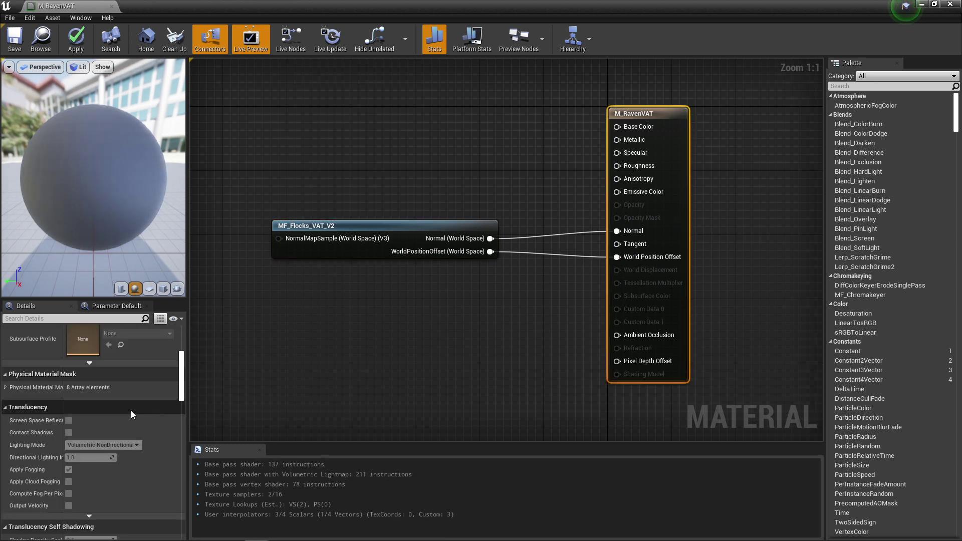
- Enable Used with Instanced Static Meshes on M_RavenVAT
scroll(133, 415, "down", 15)
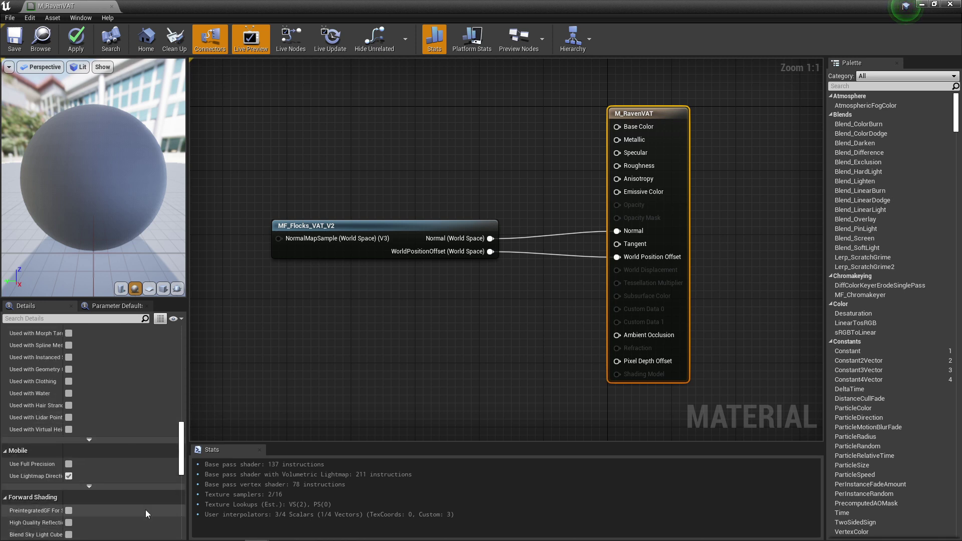
scroll(87, 431, "up", 5)
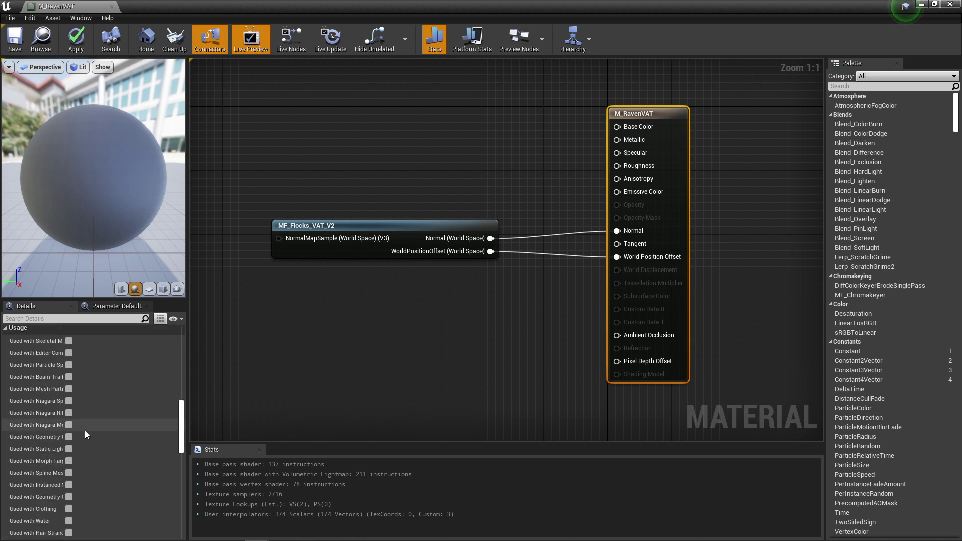
scroll(80, 443, "down", 1)
left_click(68, 468)
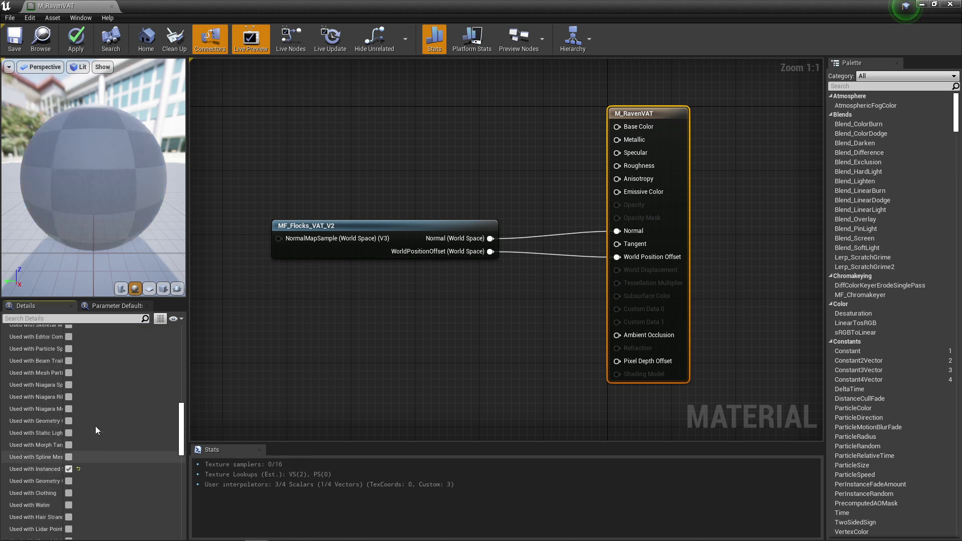
- Turn off Tangent Space Normal via a 'tang' property search, then clear the search
left_click(98, 319)
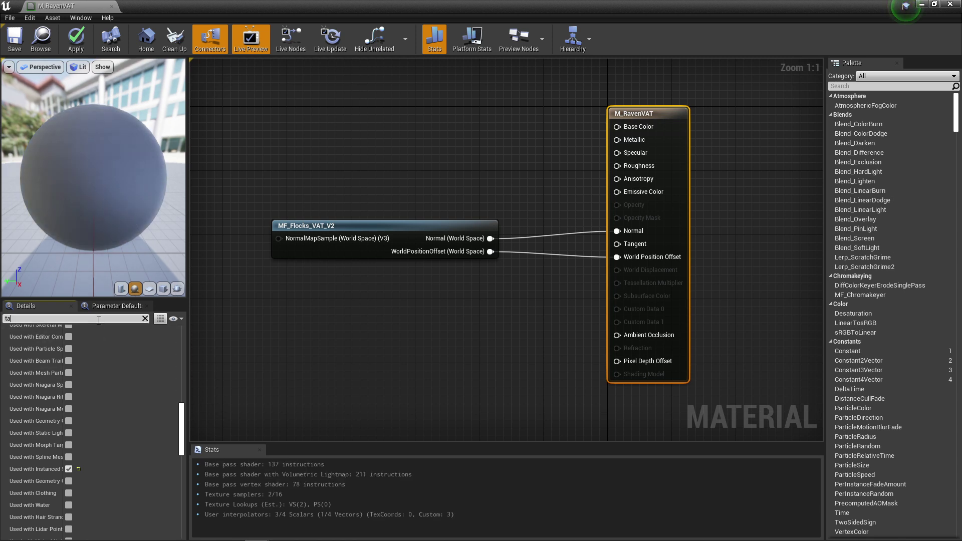
type("tang")
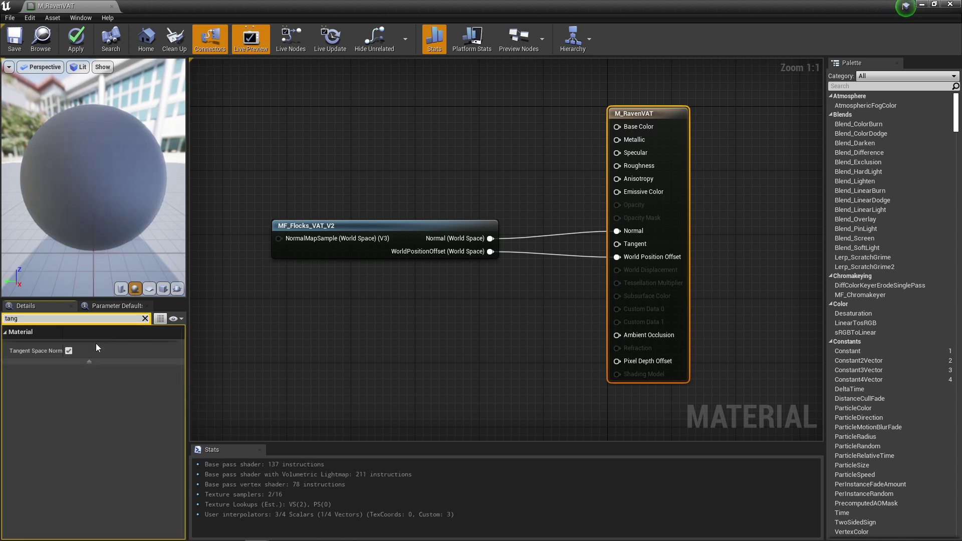
left_click(68, 351)
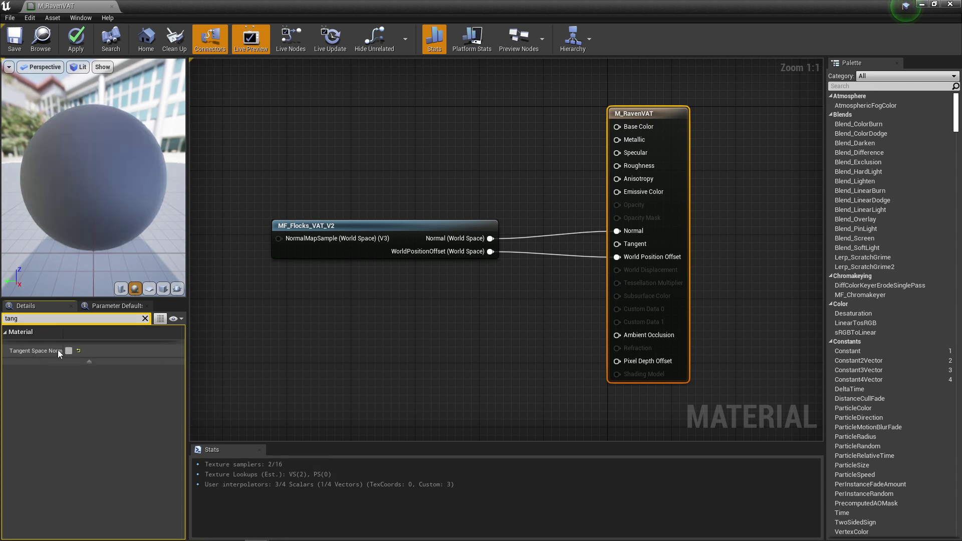
left_click(146, 318)
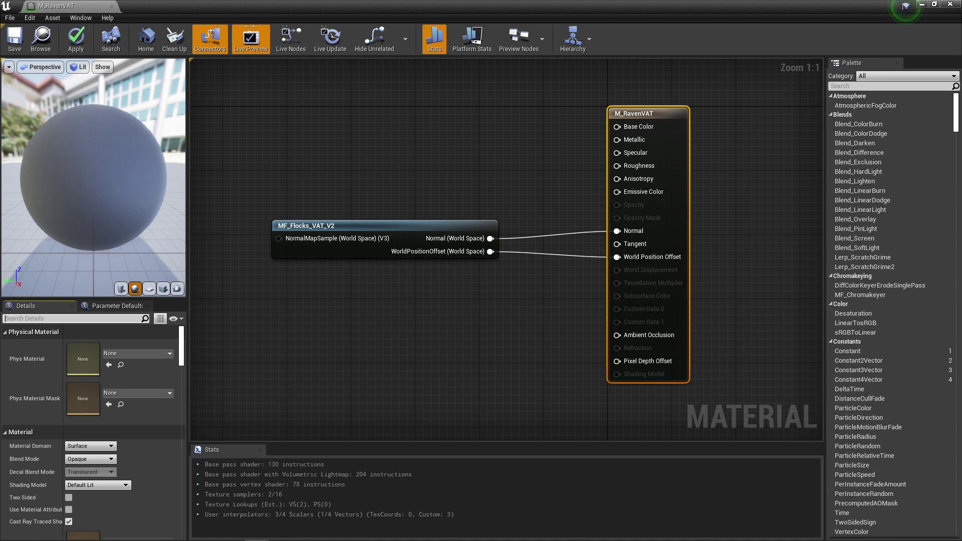
mouse_move(882, 538)
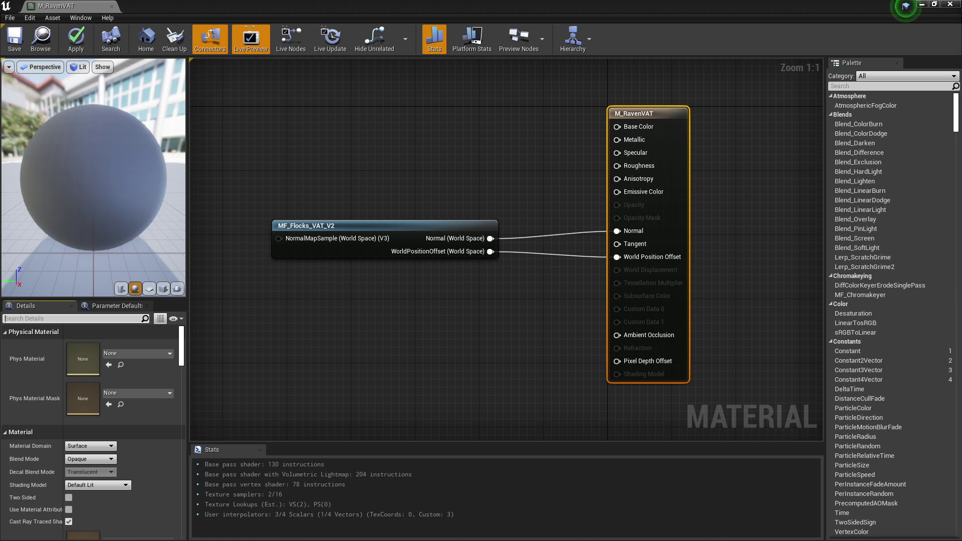
- Add a Texture Sample node using the T_Raven_N normal texture
left_click(440, 326)
right_click_drag(414, 296, 384, 311)
left_click_drag(387, 192, 412, 314)
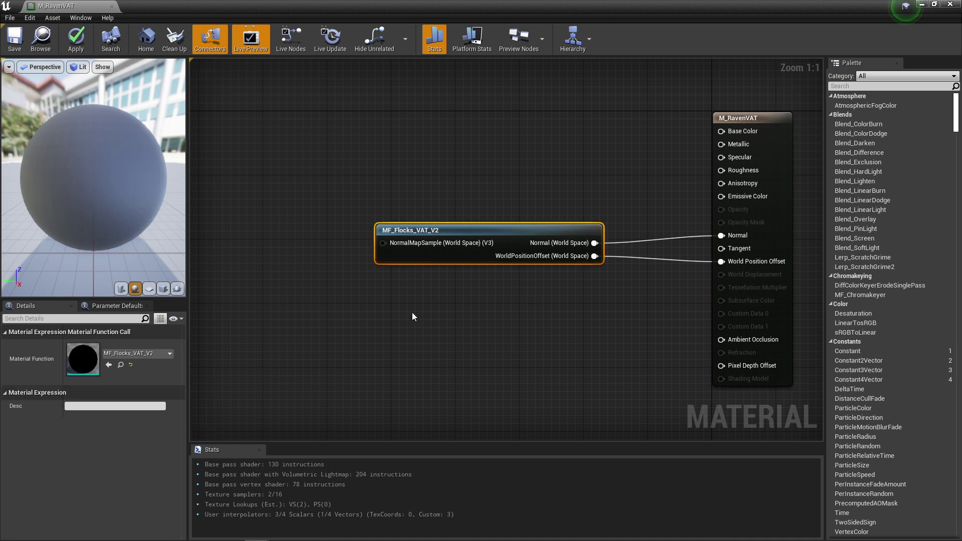
right_click_drag(309, 301, 383, 286)
right_click(382, 286)
type("textures")
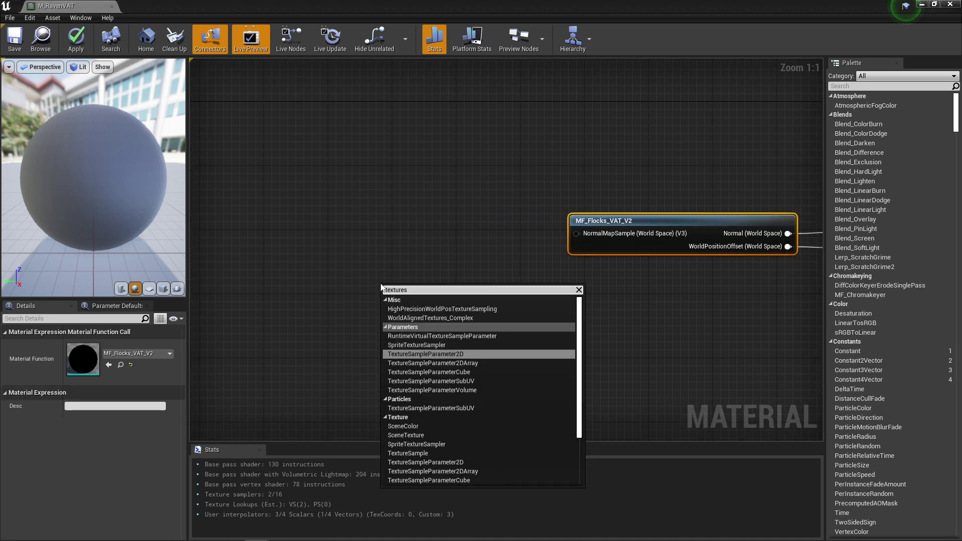
key("BackSpace")
type("sample")
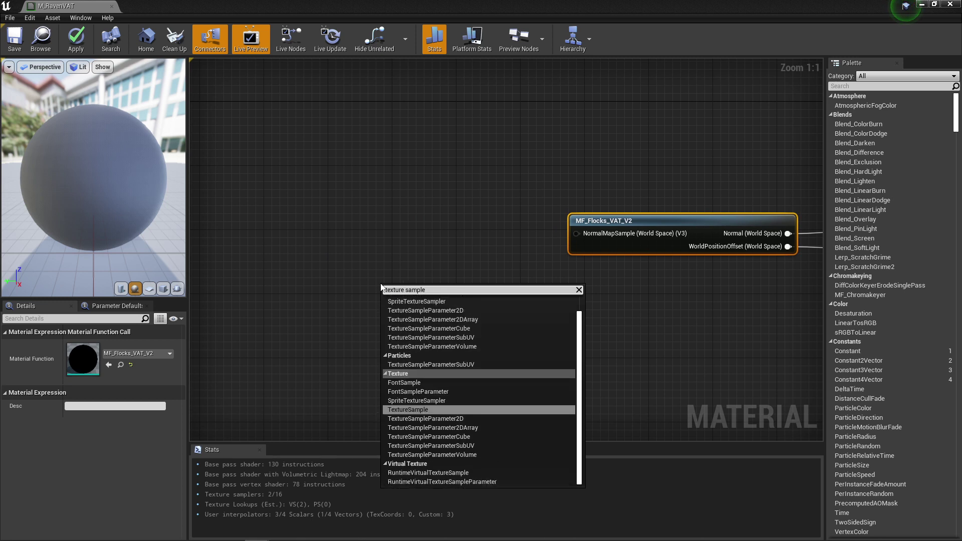
key("Return")
left_click(83, 432)
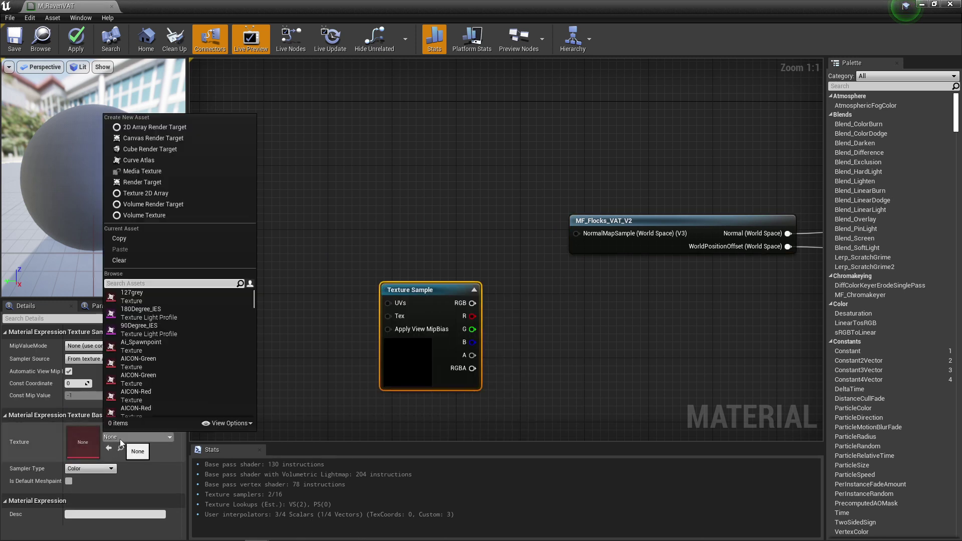
type("raven n")
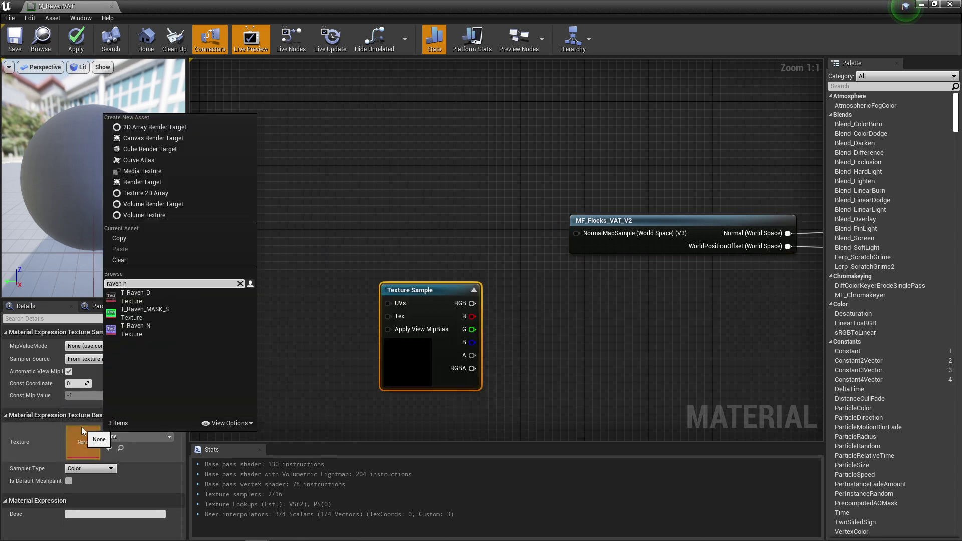
left_click(135, 329)
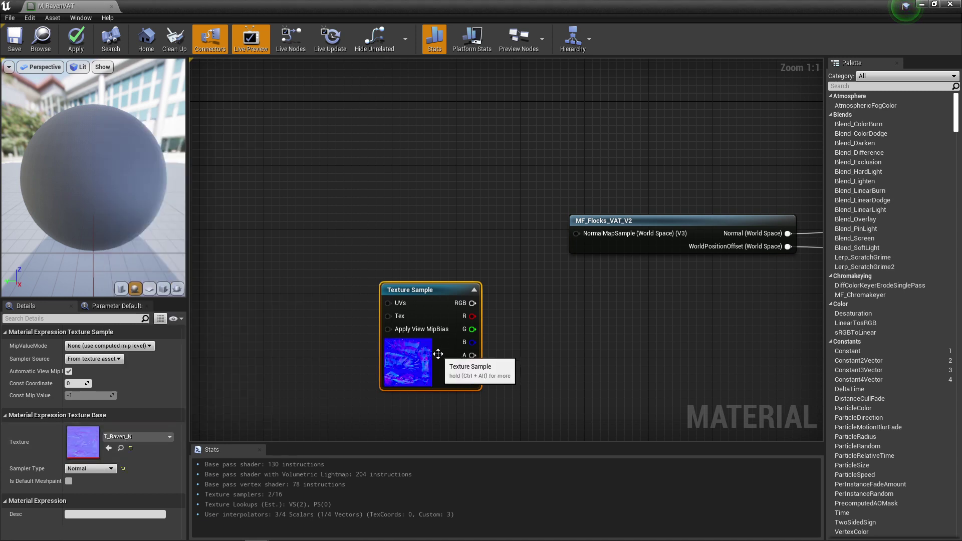
left_click_drag(437, 343, 321, 275)
- Route T_Raven_N's RGB through a TransformVector node into MF_Flocks_VAT_V2's NormalMapSample
left_click_drag(355, 235, 397, 242)
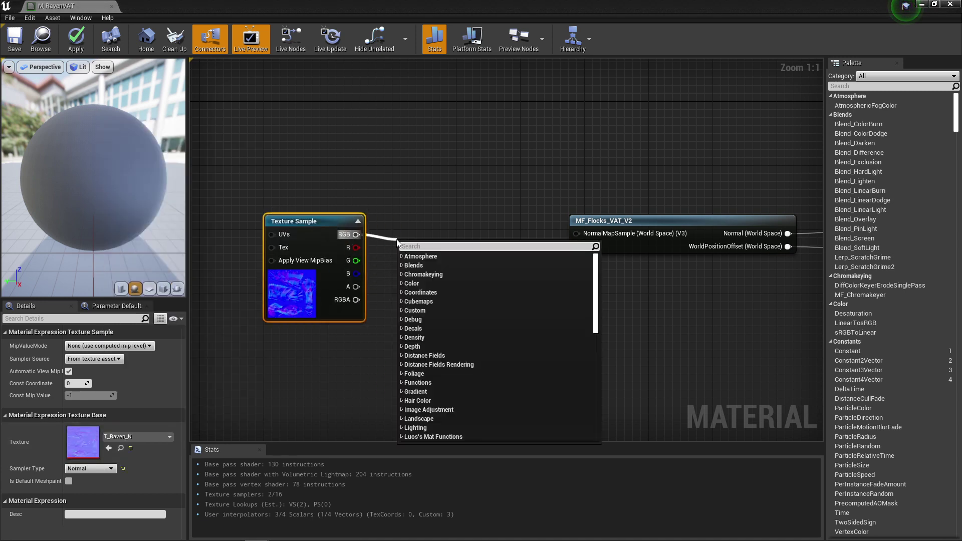
type("transform")
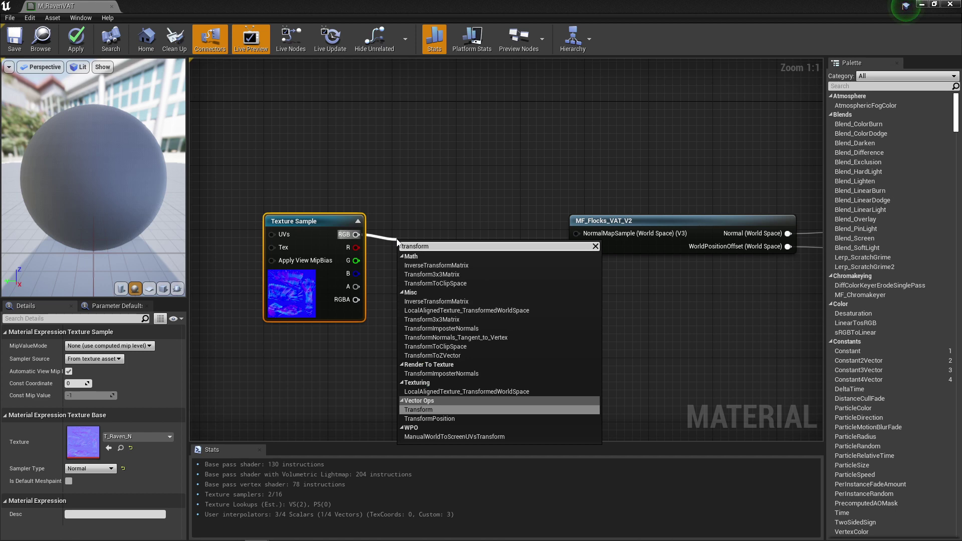
key("Return")
left_click_drag(469, 262, 576, 233)
left_click(595, 257)
right_click_drag(676, 289, 470, 231)
scroll(500, 290, "down", 1)
- Add a T_Raven_D Texture Sample and wire its RGB output into Base Color
right_click(453, 226)
type("te")
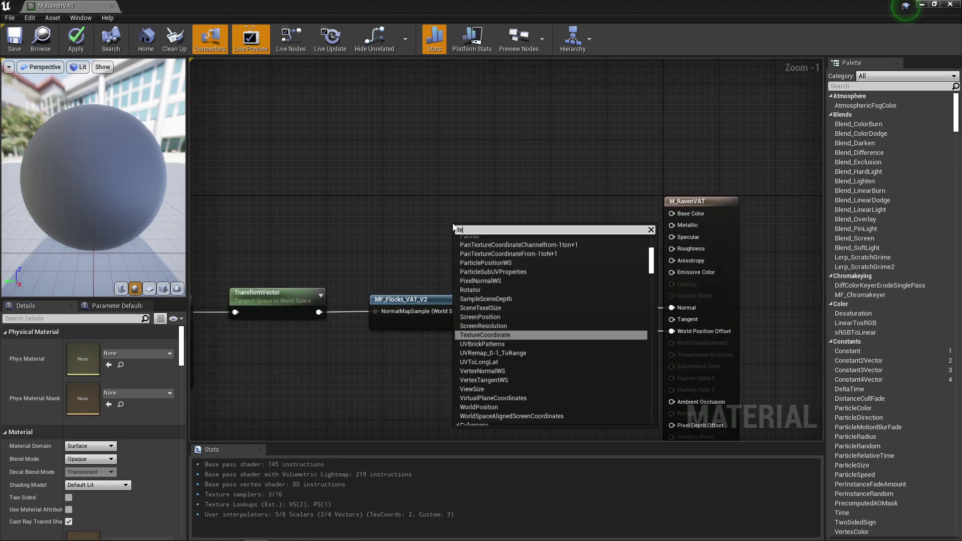
type("xture sampe")
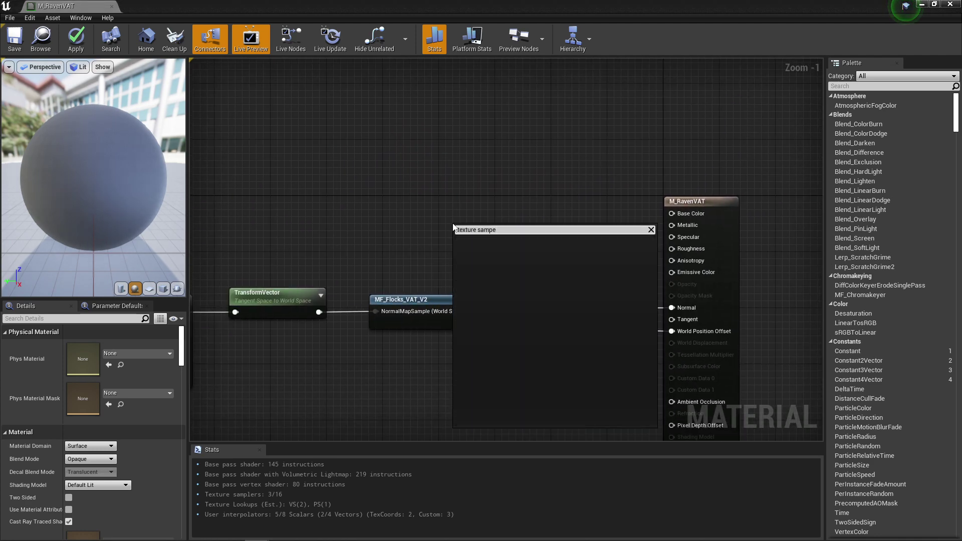
key("Return")
left_click(121, 439)
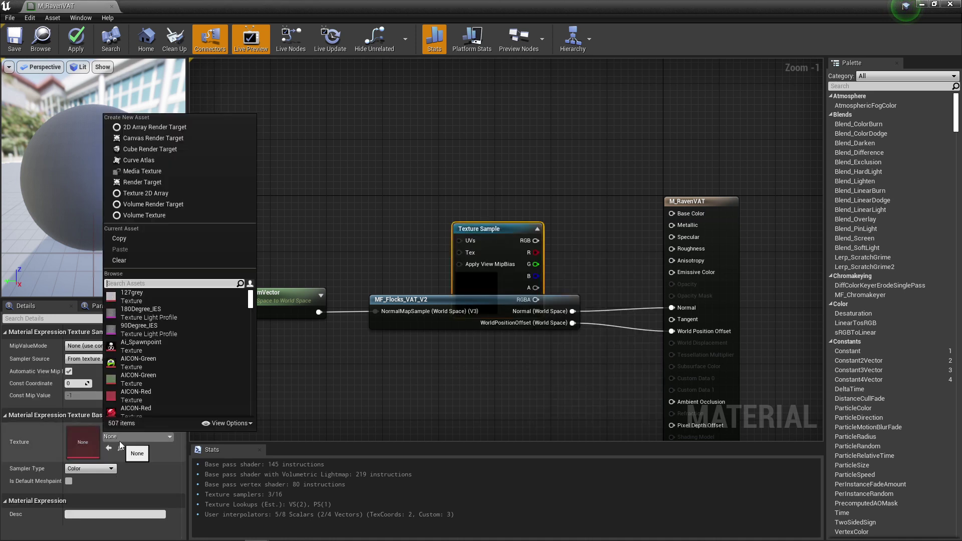
type("diffuse")
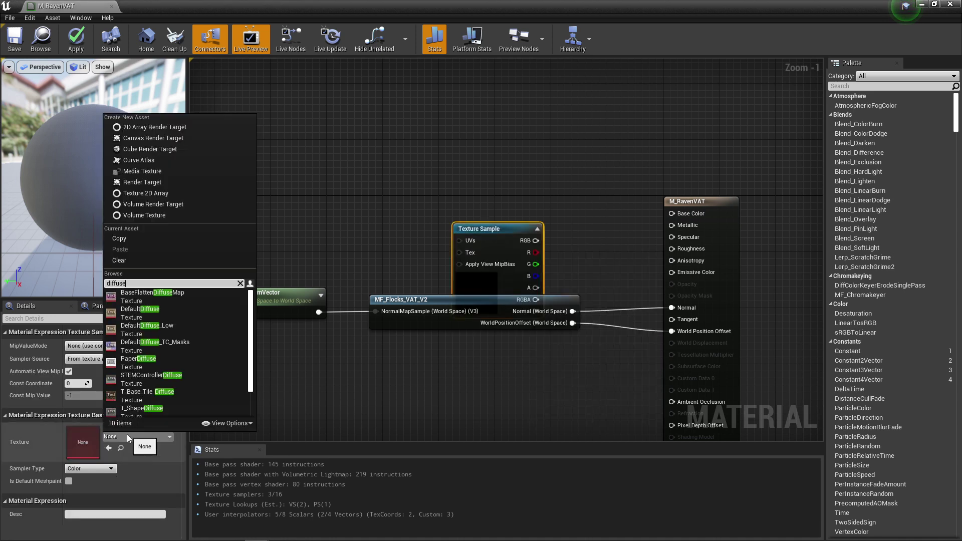
type("raven")
left_click(146, 296)
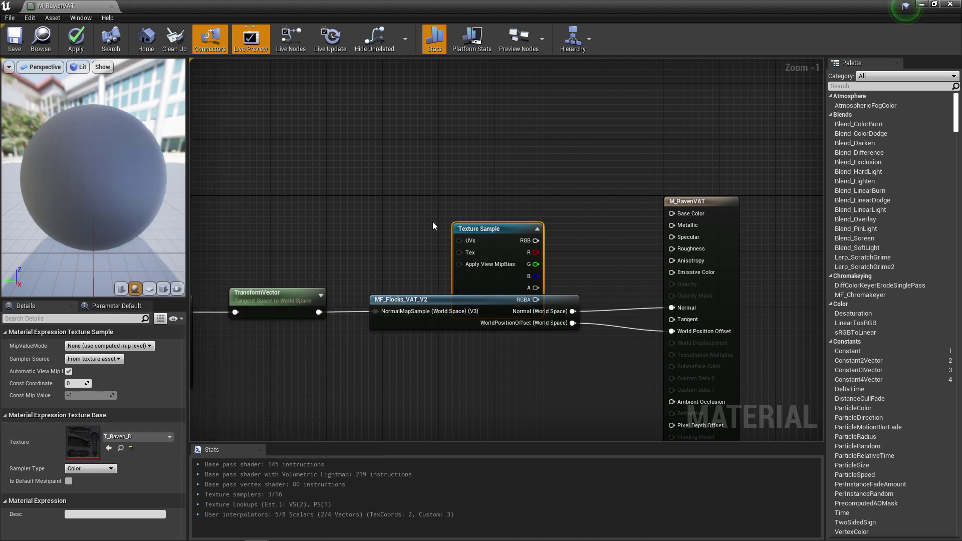
left_click_drag(521, 292, 521, 237)
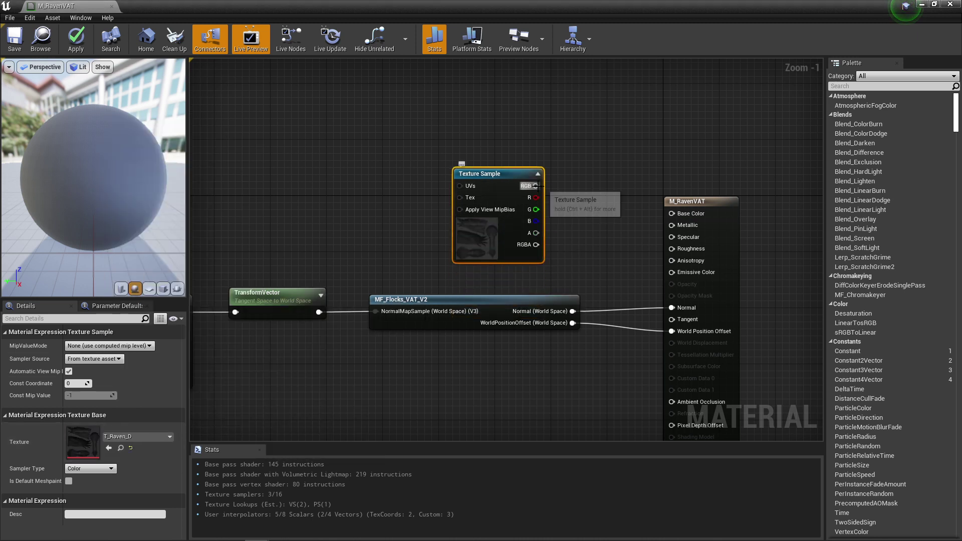
left_click_drag(534, 186, 672, 214)
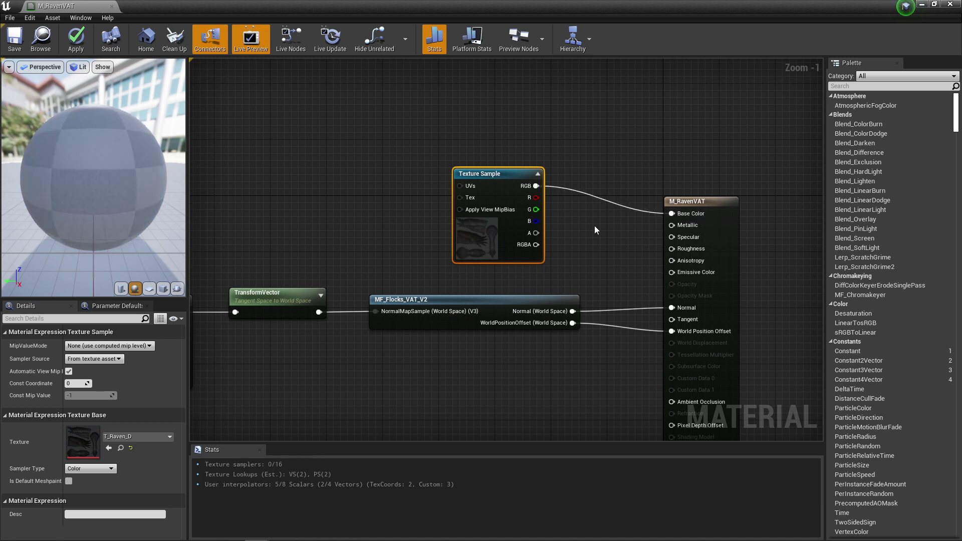
left_click(267, 194)
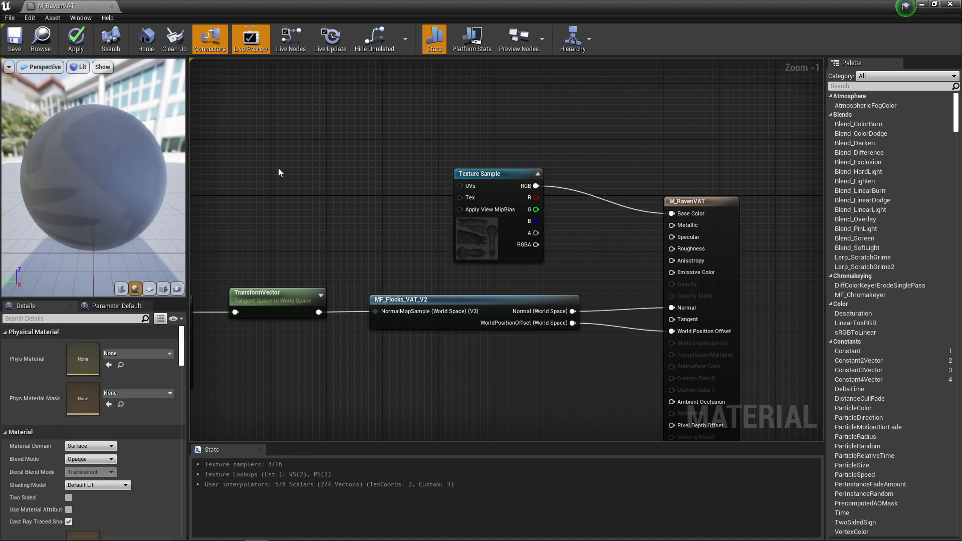
- Save M_RavenVAT and assign it to FlocksWorld2's mesh Materials slot 0
left_click(15, 44)
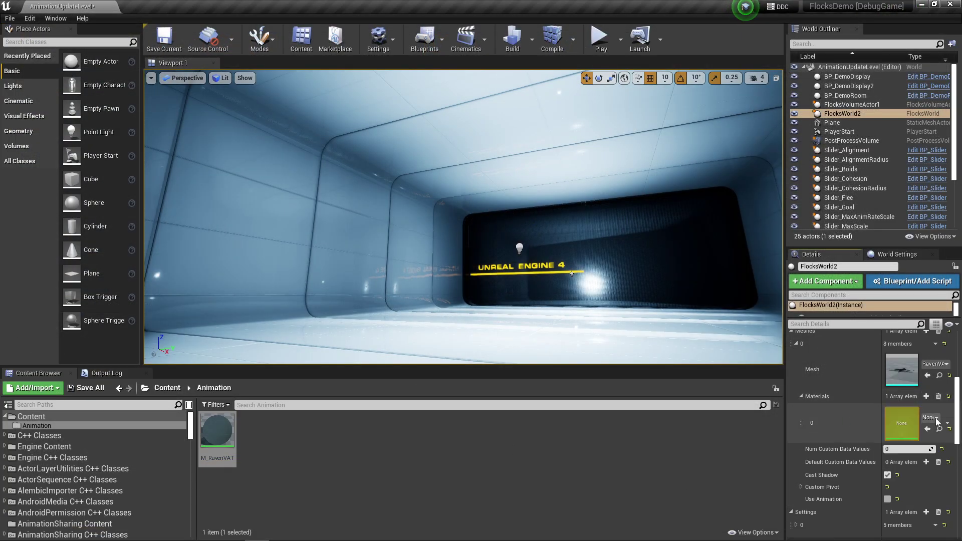
left_click_drag(224, 438, 901, 423)
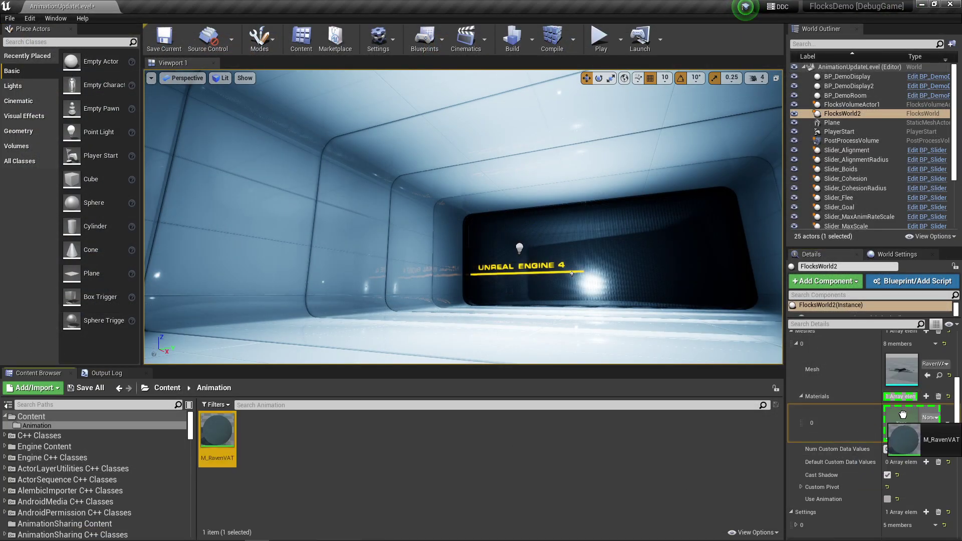
left_click_drag(784, 310, 723, 310)
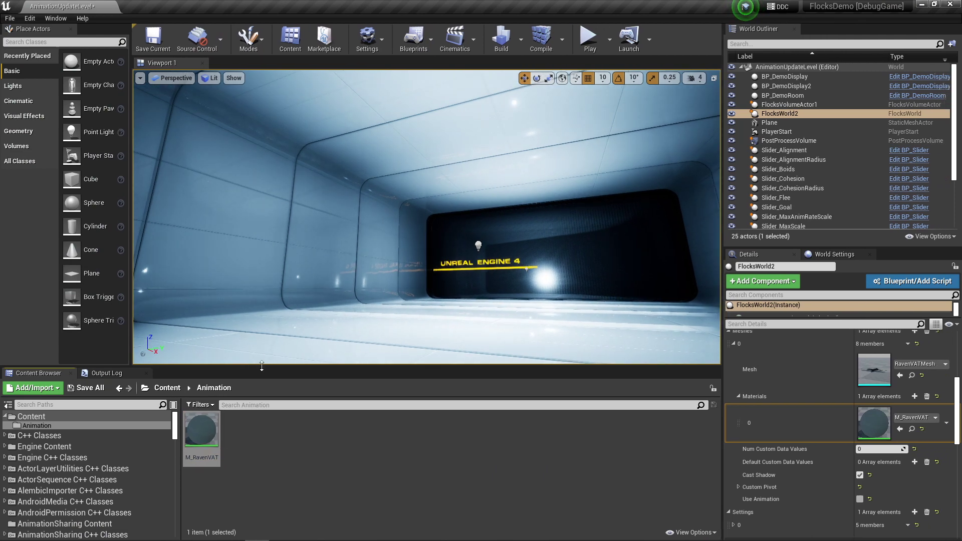
left_click_drag(260, 368, 260, 378)
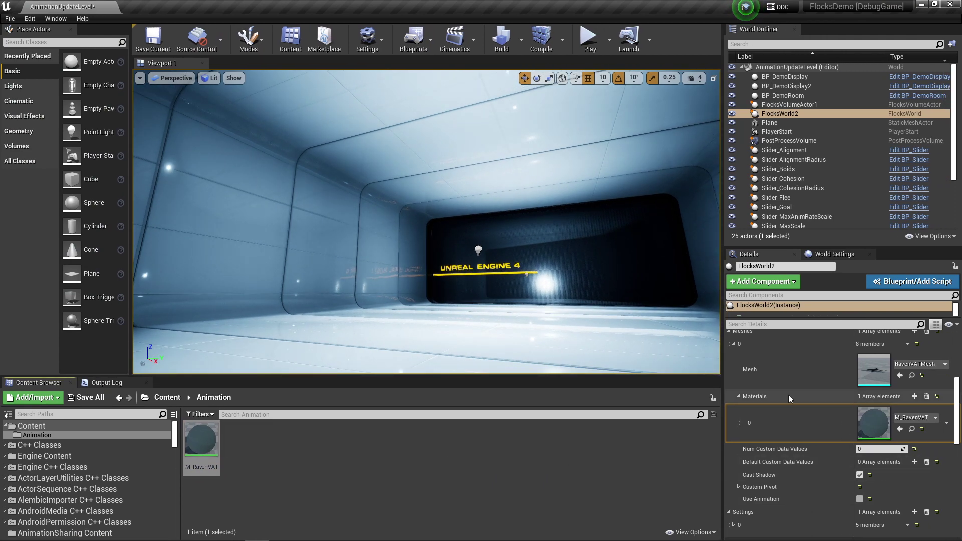
scroll(823, 455, "up", 2)
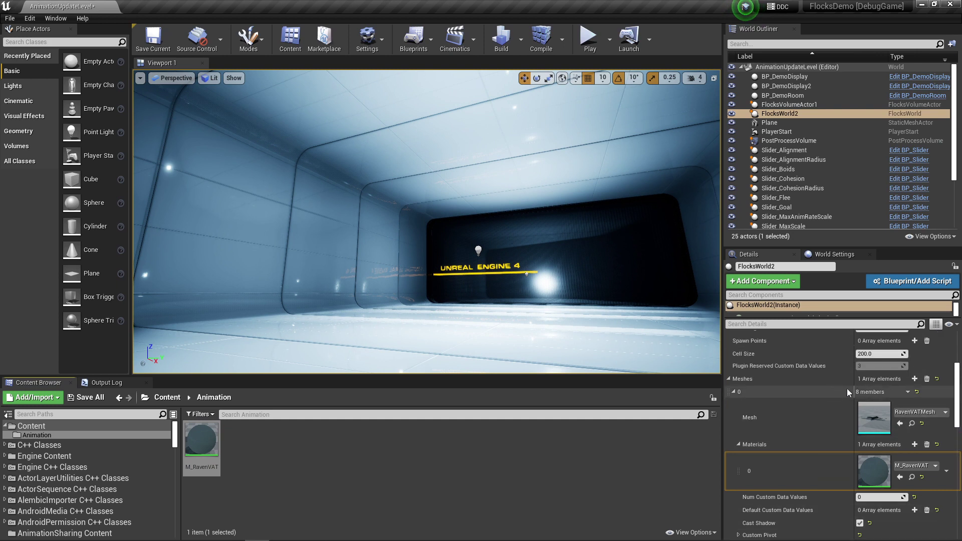
scroll(779, 372, "down", 3)
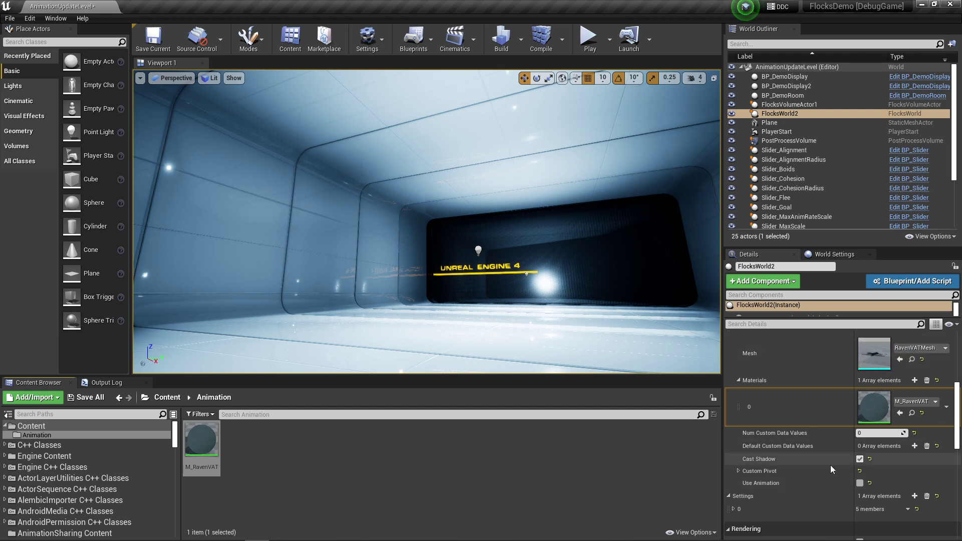
- Turn on Use Animation, check the Animation Data choices, and open Flap_Loop
left_click(860, 484)
scroll(824, 429, "down", 3)
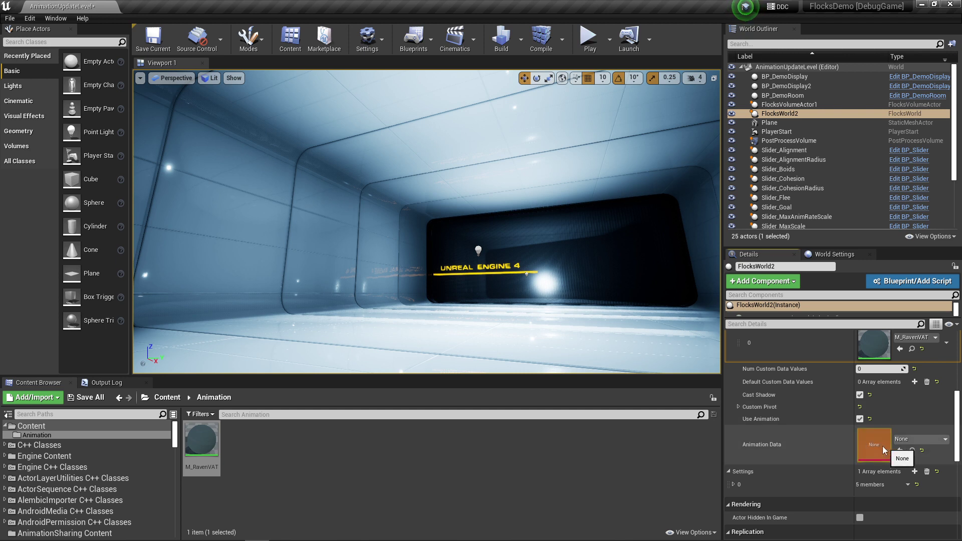
left_click(944, 439)
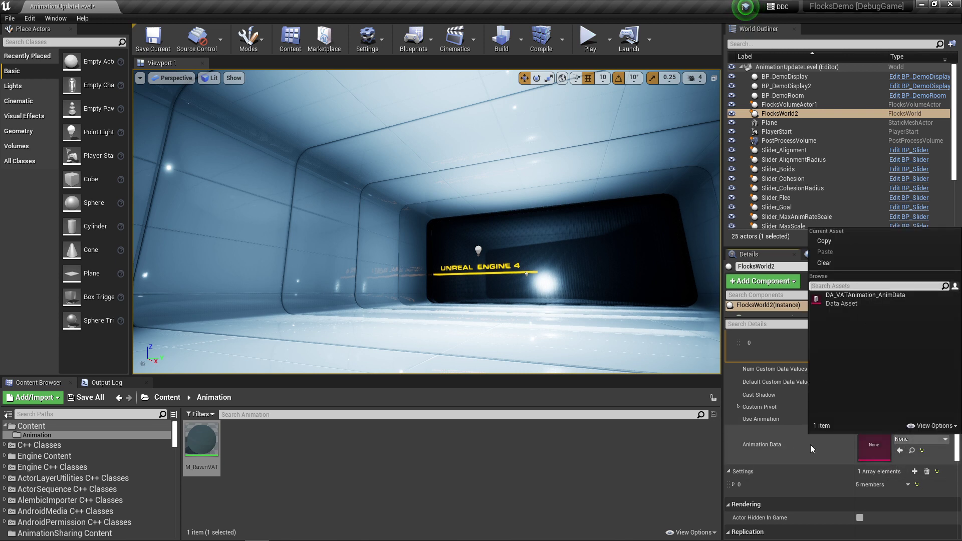
left_click(885, 448)
scroll(811, 449, "up", 5)
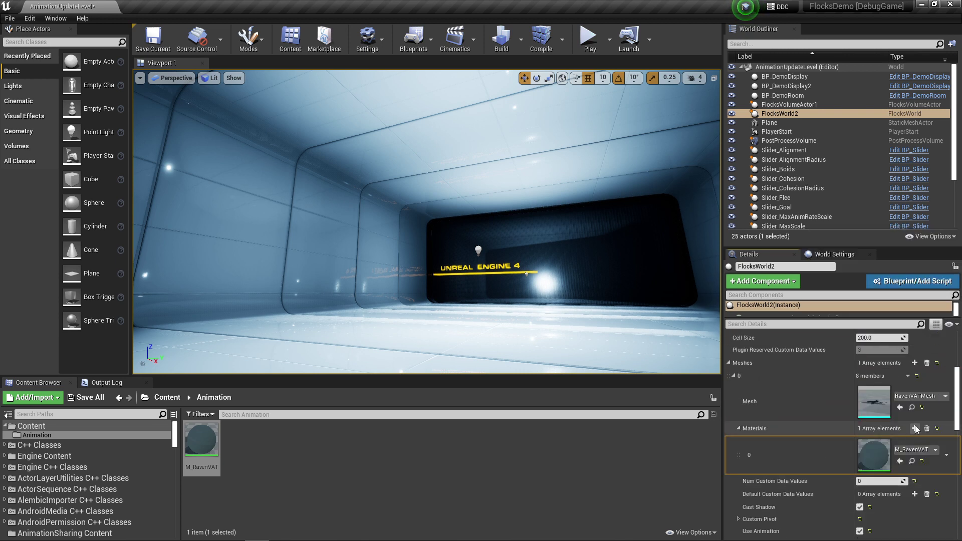
left_click(911, 407)
left_click(326, 466)
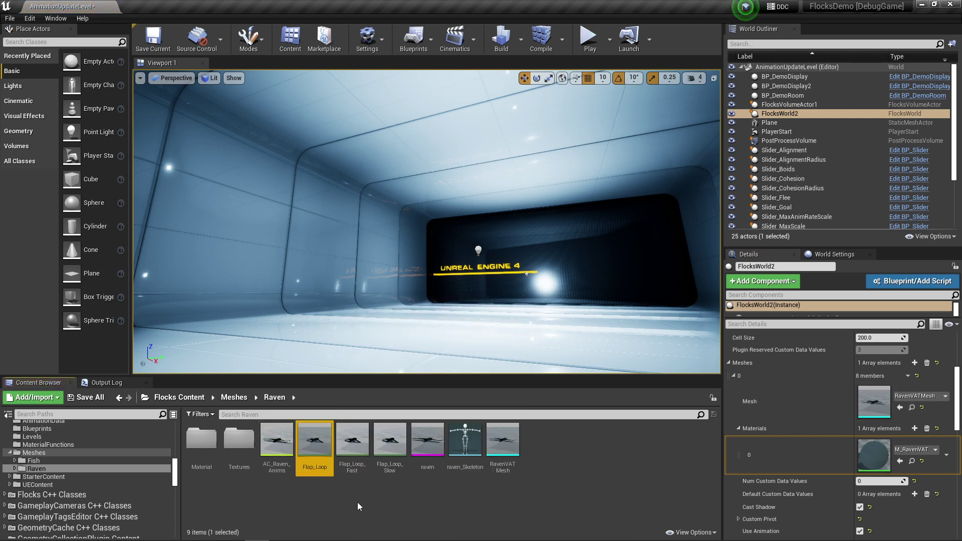
- Bake Flap_Loop into TutorialFlapLoop VAT textures and anim data in the Animation folder
double_click(311, 442)
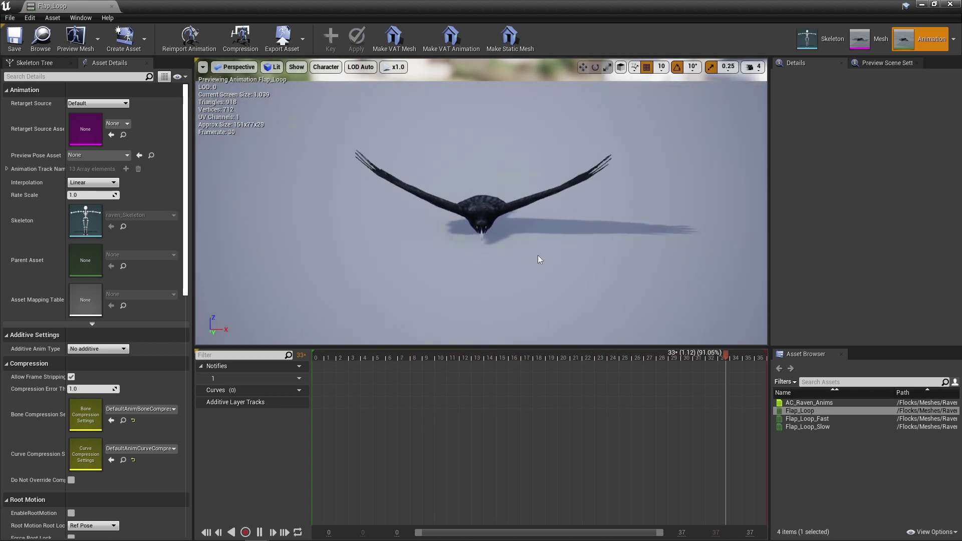
left_click(450, 39)
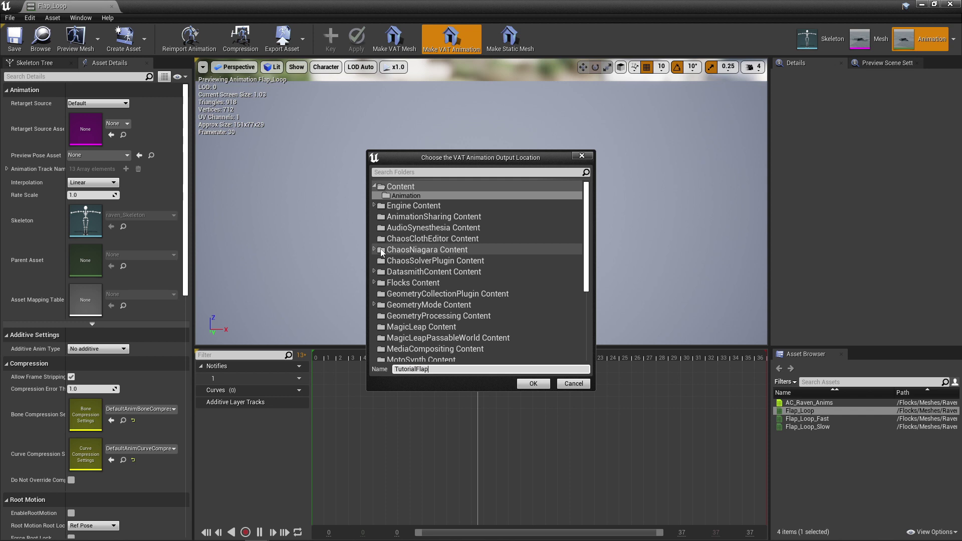
left_click(532, 383)
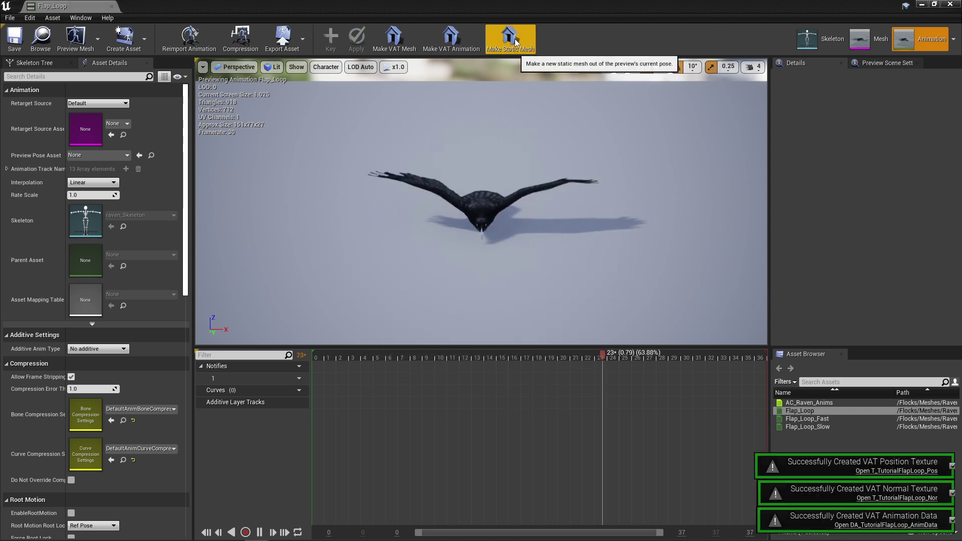
- Find the new TutorialFlapLoop textures in the Animation folder and open T_TutorialFlapLoop_Pos
left_click(111, 6)
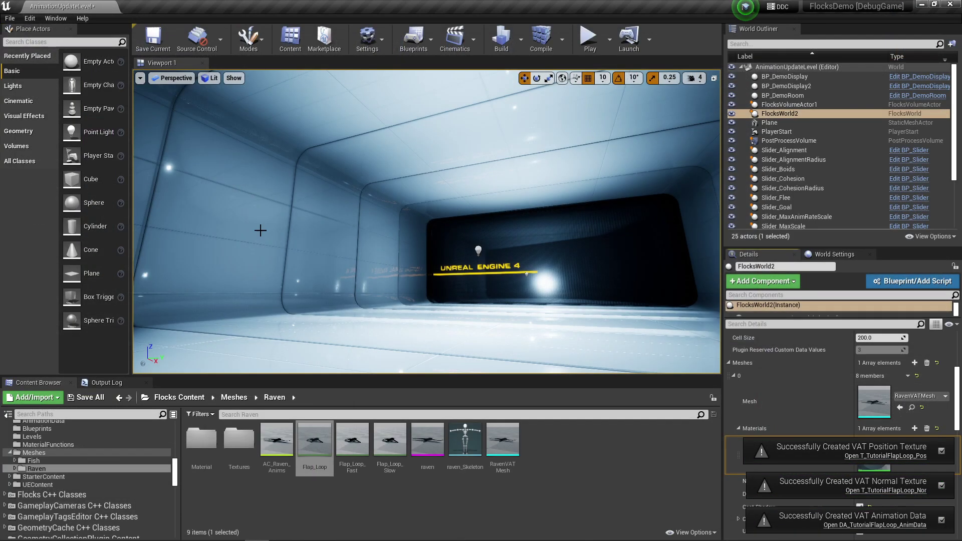
left_click_drag(178, 467, 171, 411)
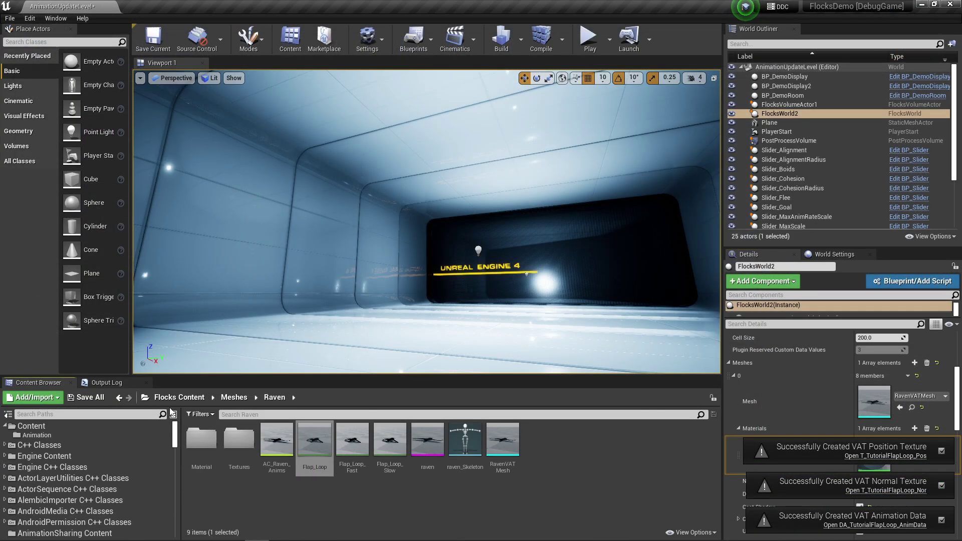
left_click(88, 434)
left_click(315, 438)
left_click(277, 438, "ctrl")
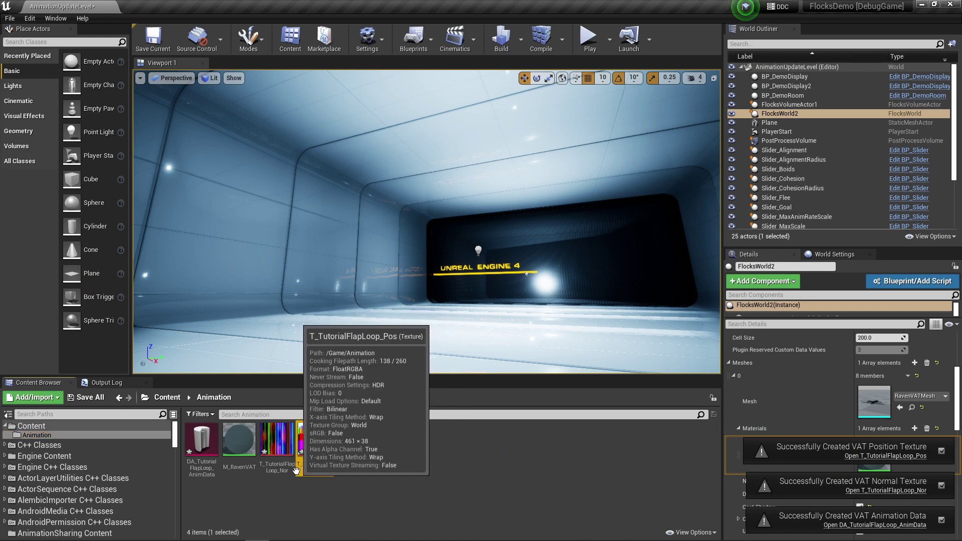
double_click(298, 465)
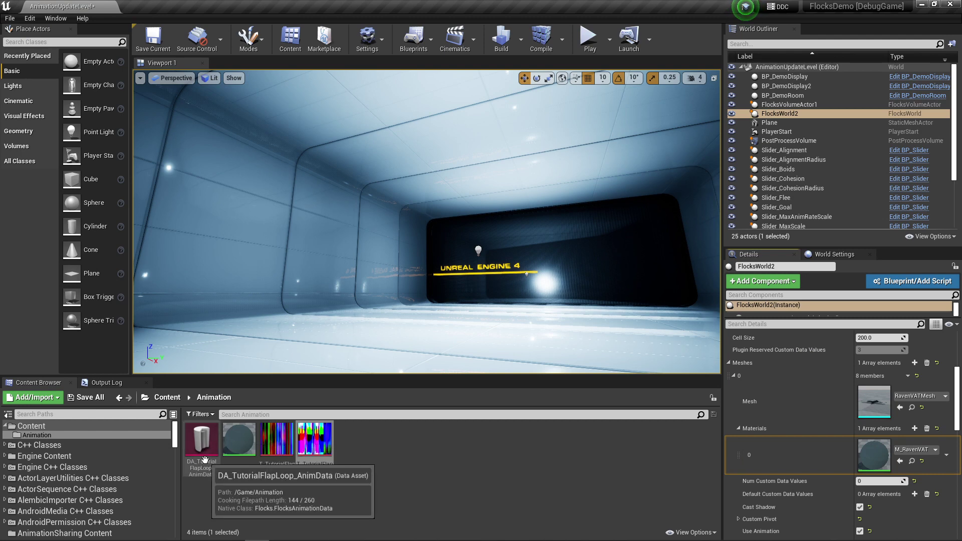
- Open DA_TutorialFlapLoop_AnimData and assign it to the Animation Data property
double_click(204, 459)
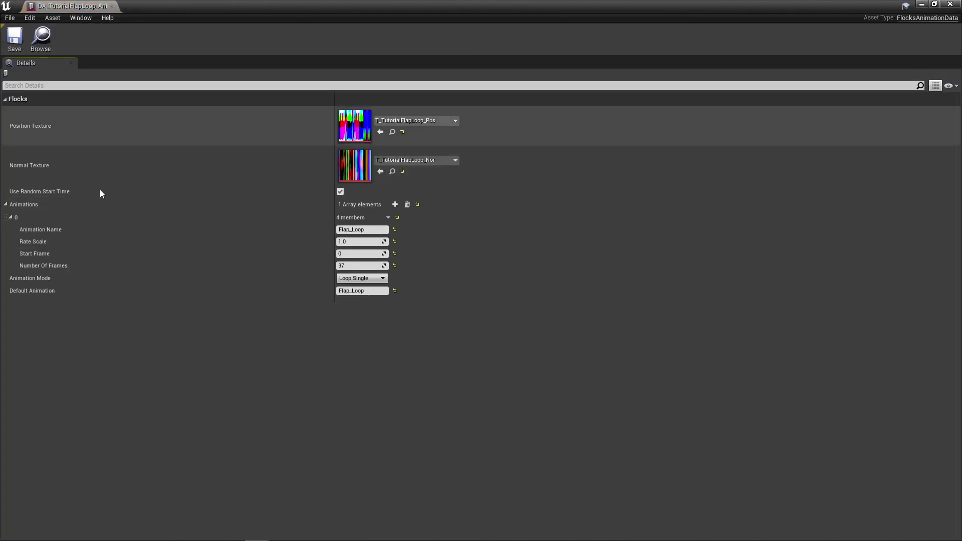
double_click(381, 4)
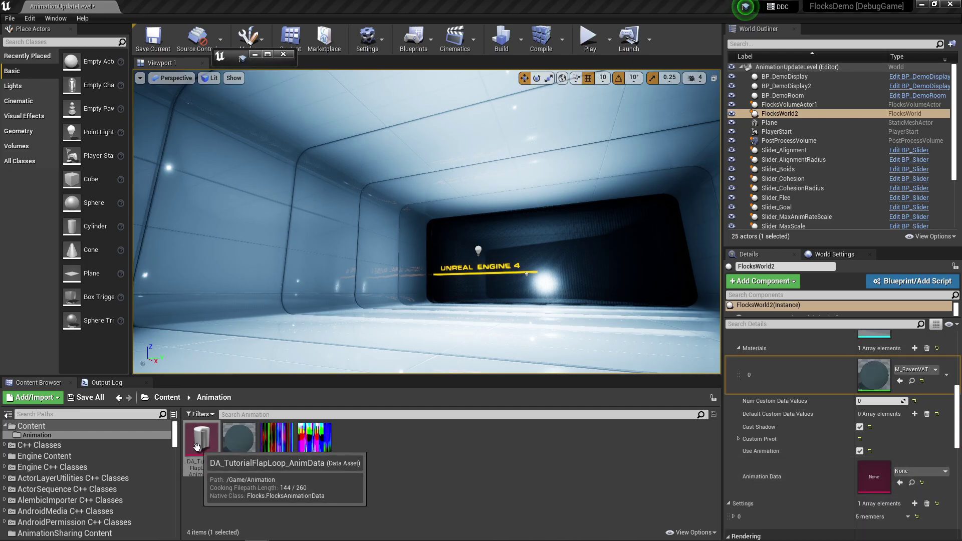
left_click_drag(197, 447, 875, 479)
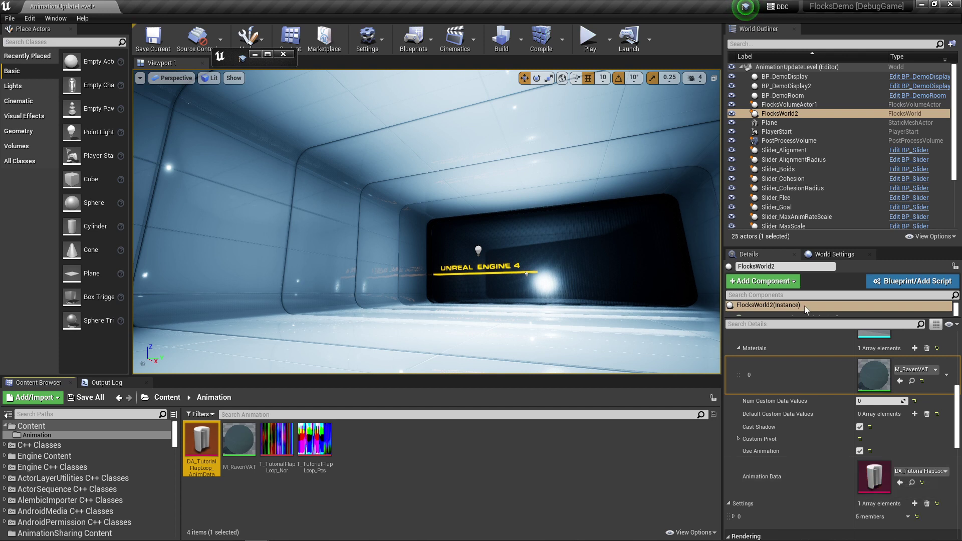
scroll(771, 450, "up", 2)
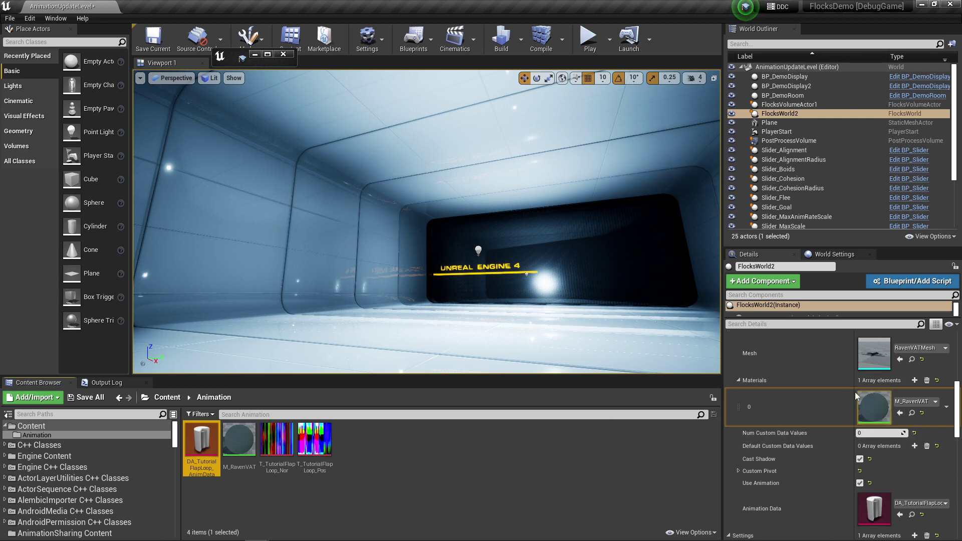
- Verify the Flap_Loop entry: 37 frames, rate scale 1.0, Loop Single mode, Flap_Loop default
double_click(257, 58)
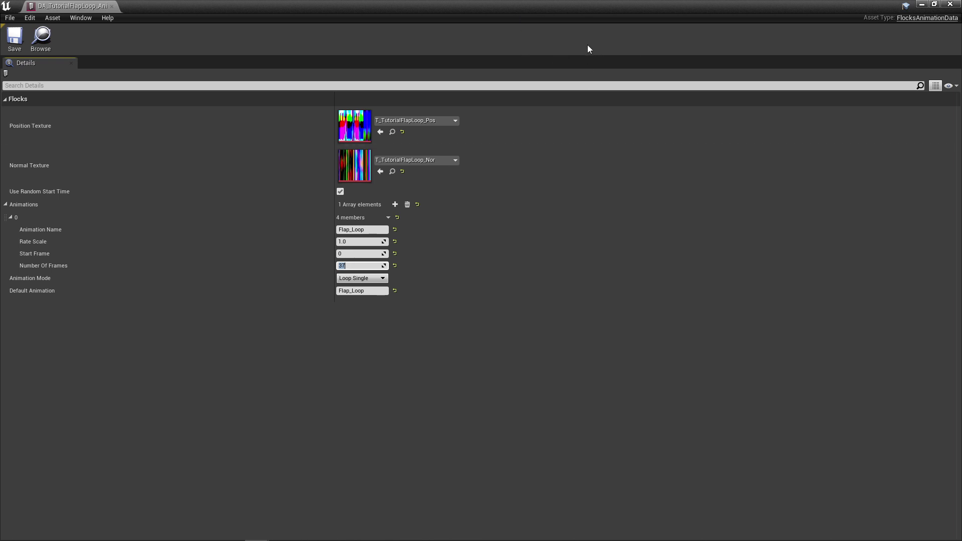
left_click(374, 231)
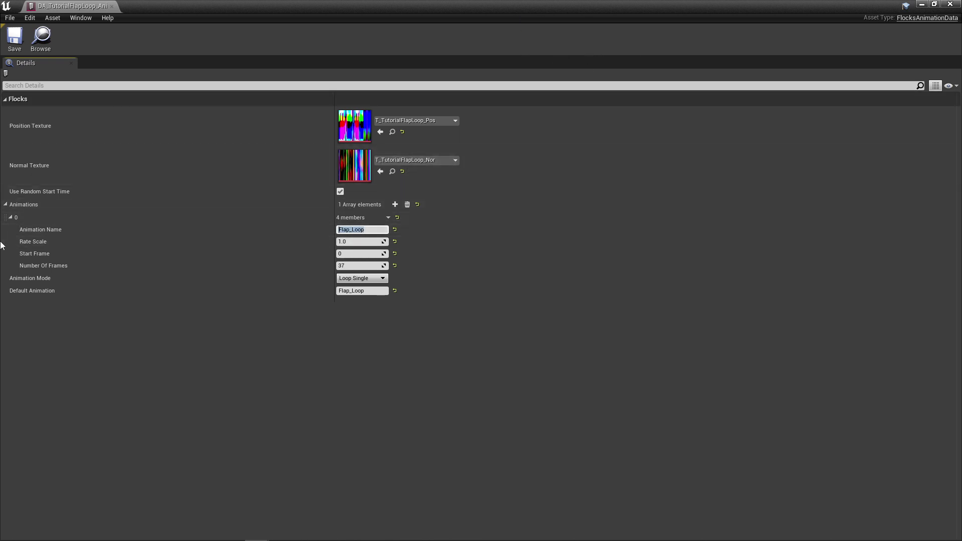
left_click(368, 266)
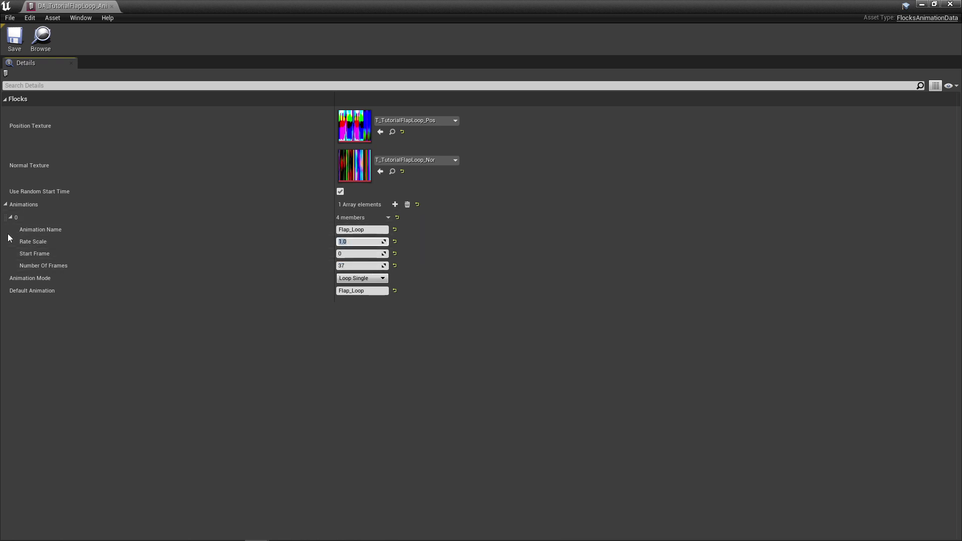
left_click(234, 319)
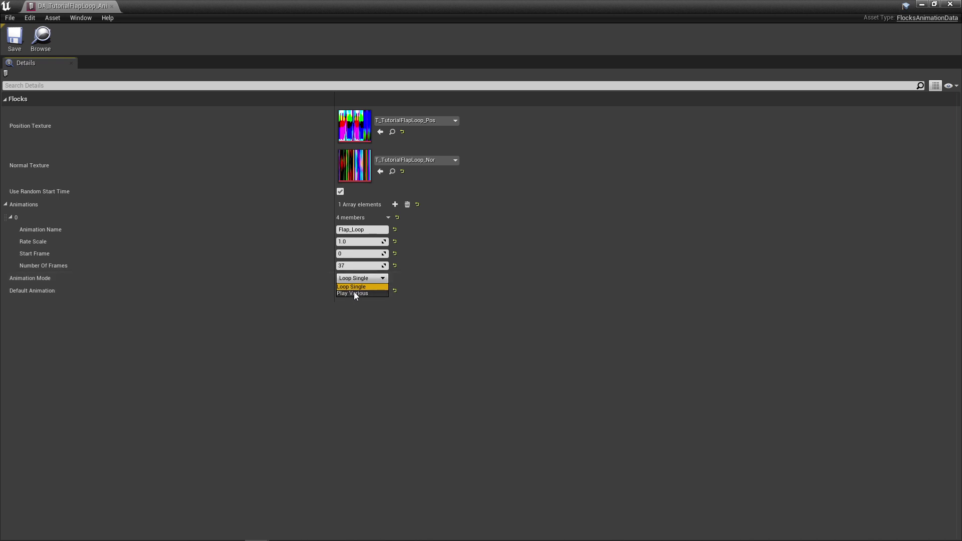
left_click(354, 287)
left_click(367, 290)
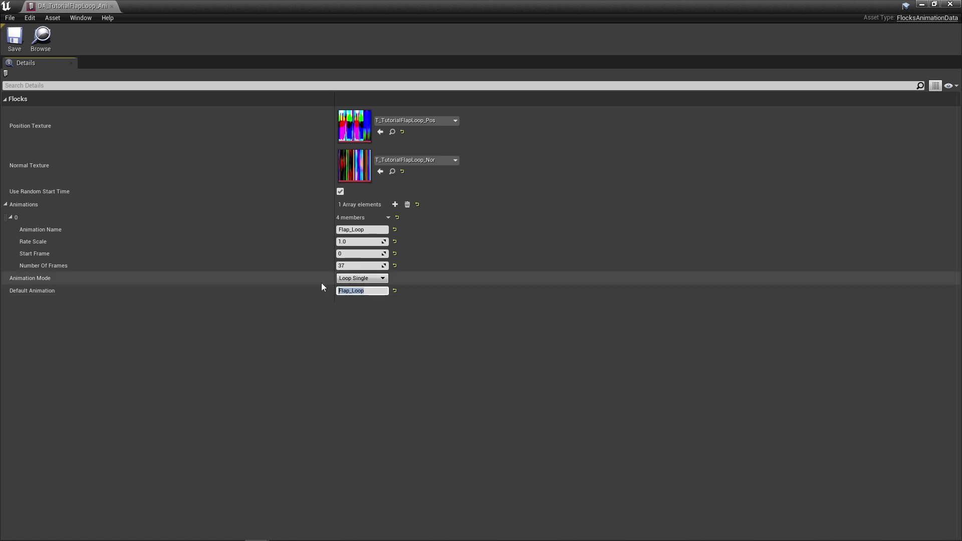
left_click(15, 40)
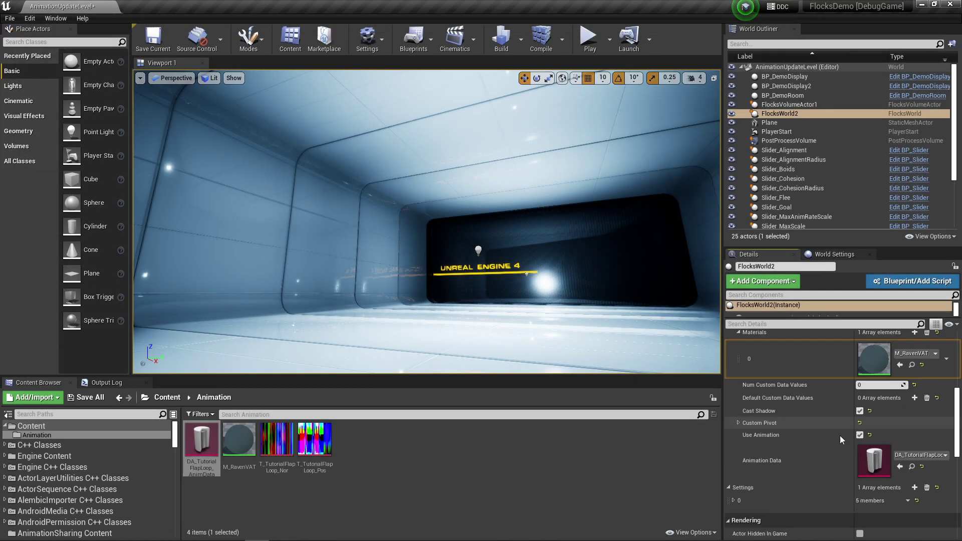
scroll(833, 428, "up", 5)
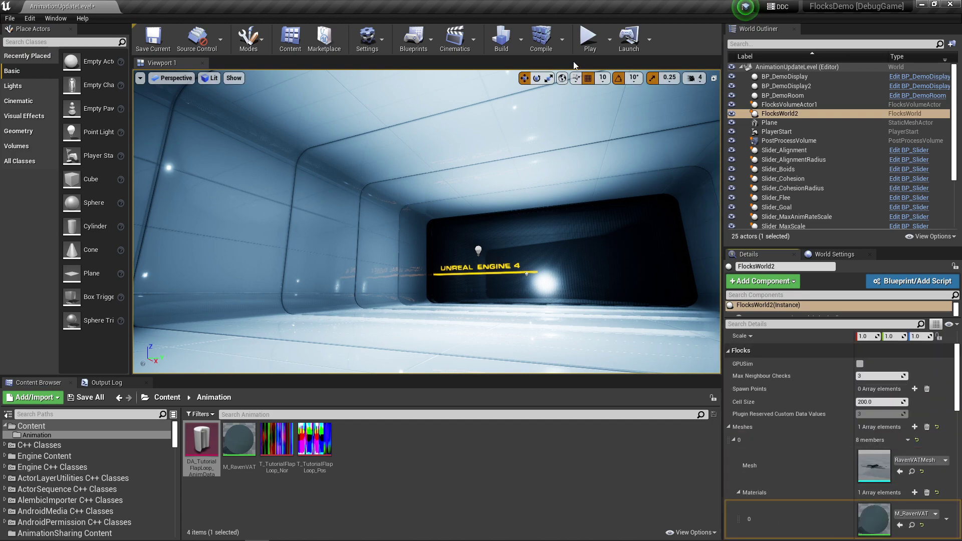
left_click(589, 45)
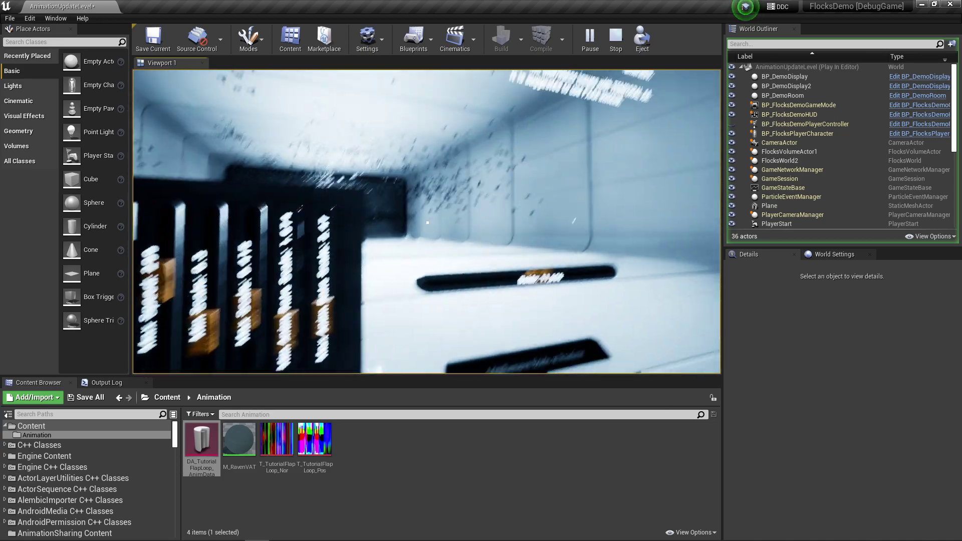
key("Escape")
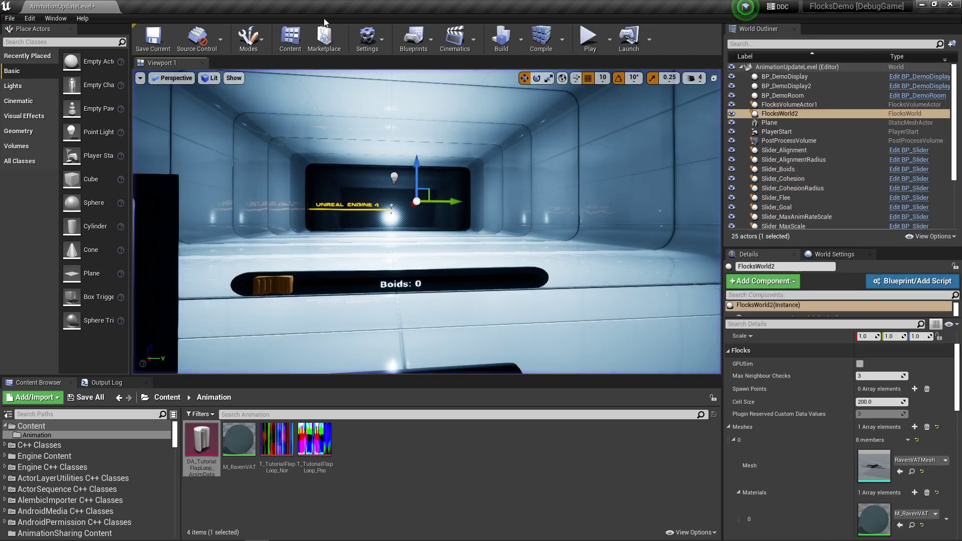
- Open the Level Blueprint and bring the anim-rate slider nodes into view
left_click(413, 38)
left_click(449, 112)
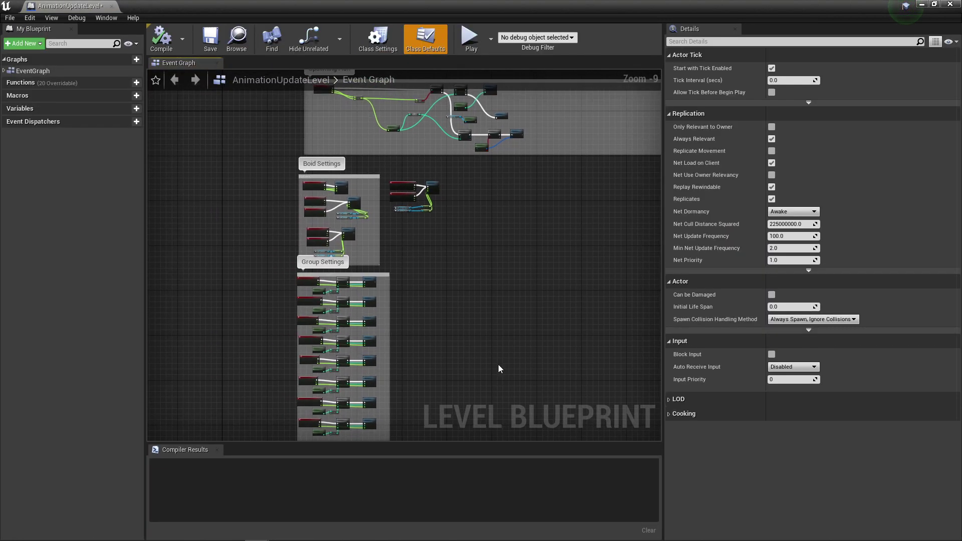
scroll(303, 160, "up", 5)
scroll(590, 225, "up", 4)
right_click_drag(540, 220, 471, 160)
- Inspect the Update Boid Default Anim Rate nodes and save the level blueprint
left_click(461, 160)
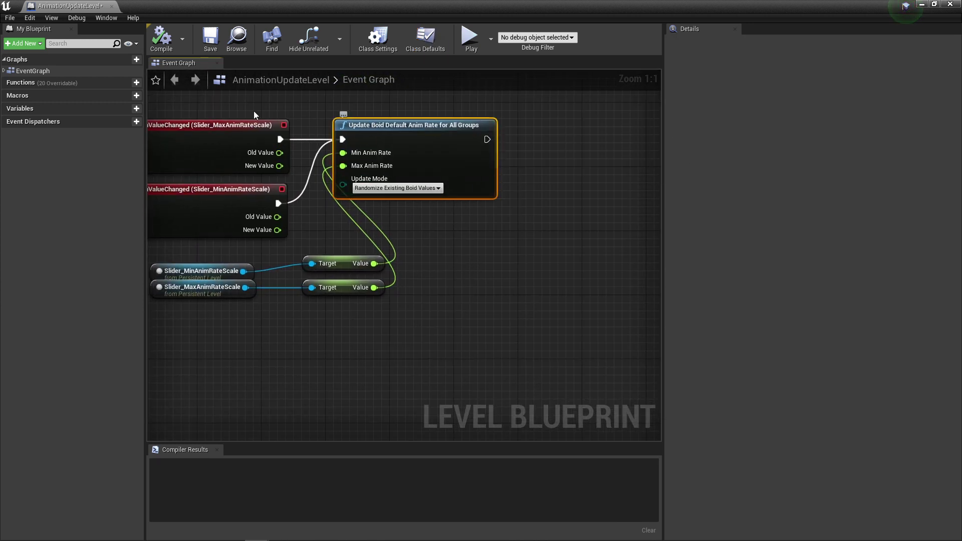
right_click_drag(429, 235, 539, 213)
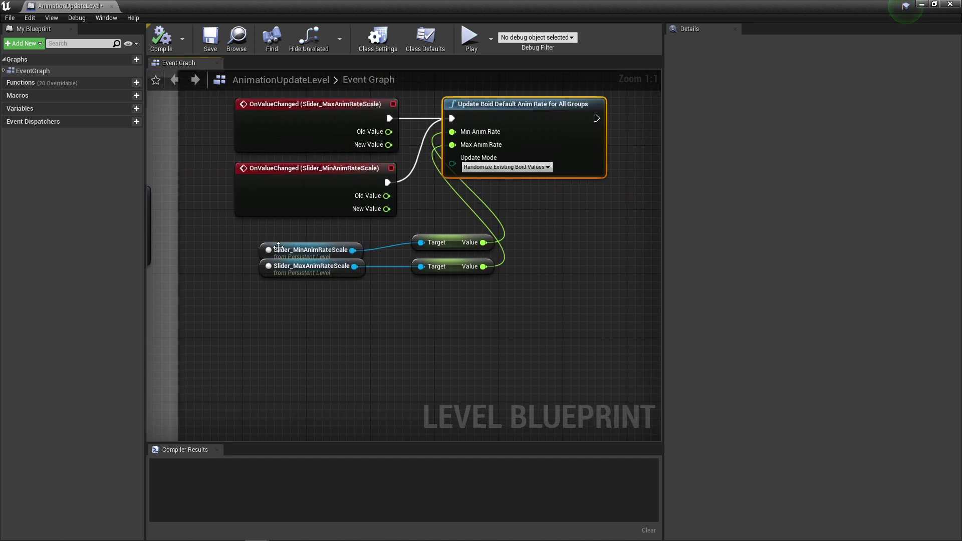
left_click(307, 270)
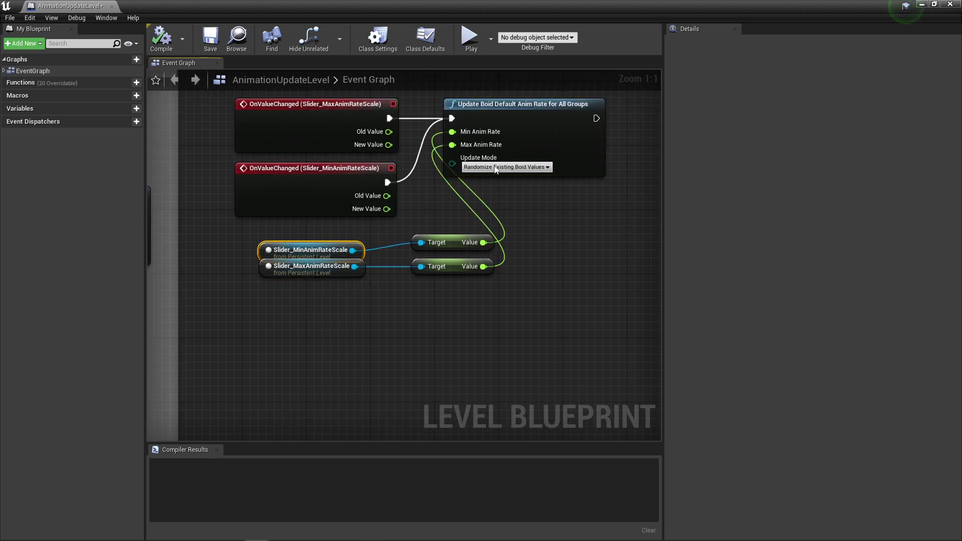
left_click(551, 170)
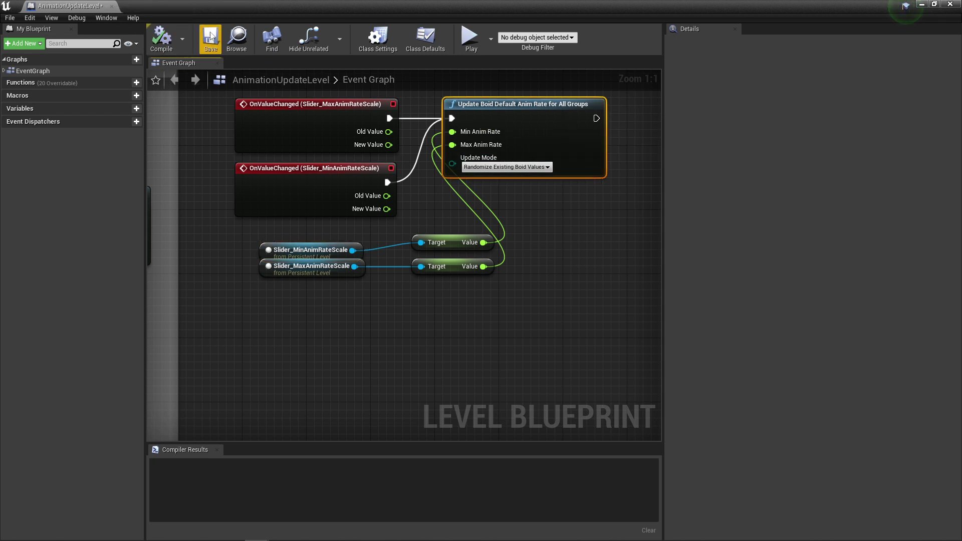
left_click(211, 36)
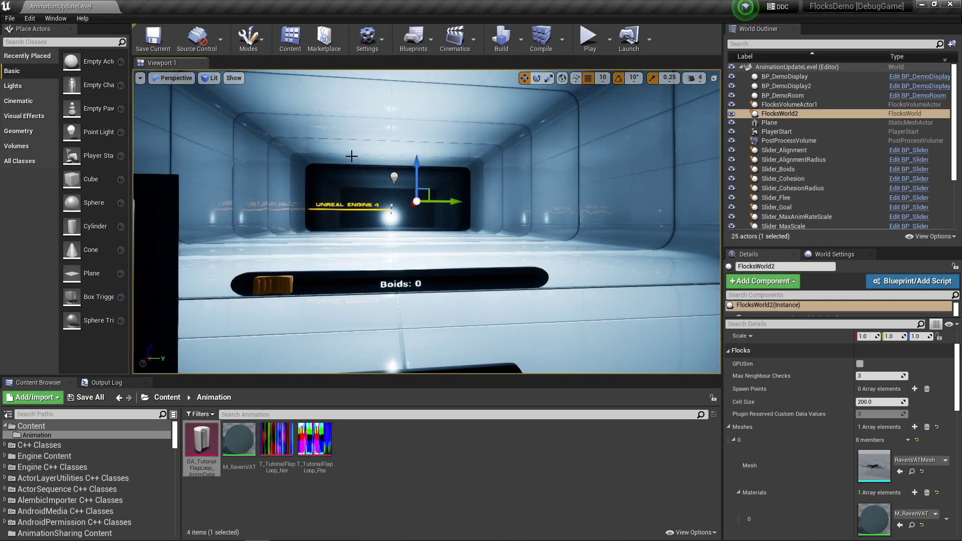
- Load FlocksAnimatedDemonstration from Flocks Content > Levels and test-play the raven flock
scroll(866, 350, "down", 3)
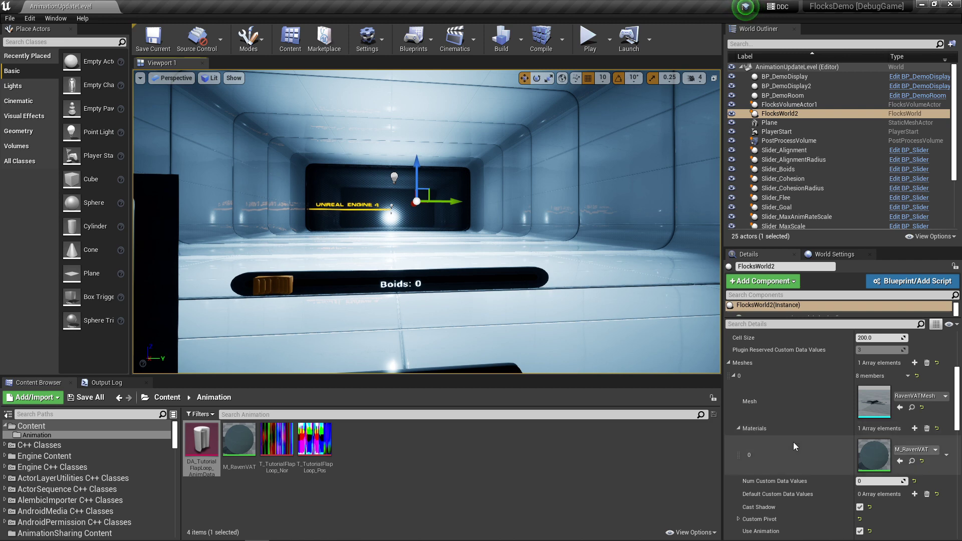
scroll(79, 469, "down", 10)
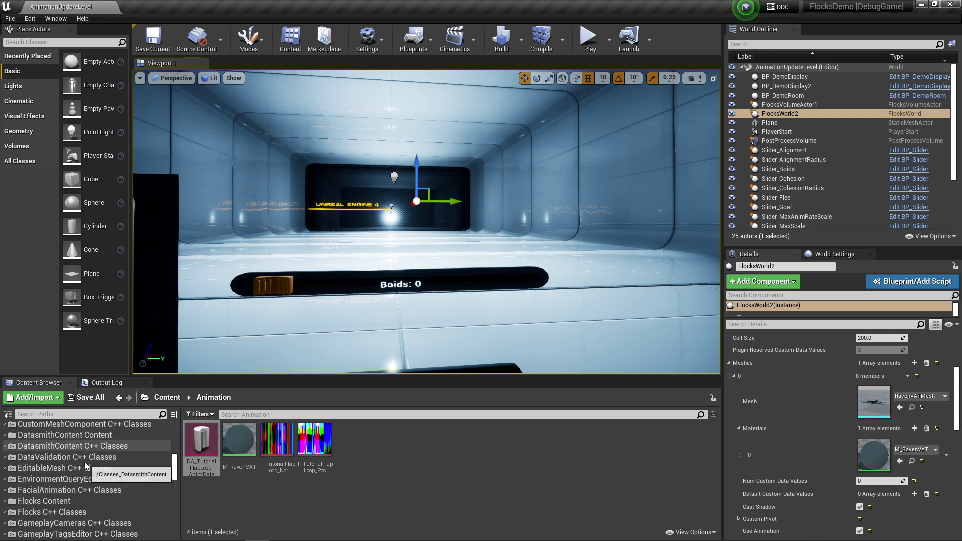
left_click(45, 453)
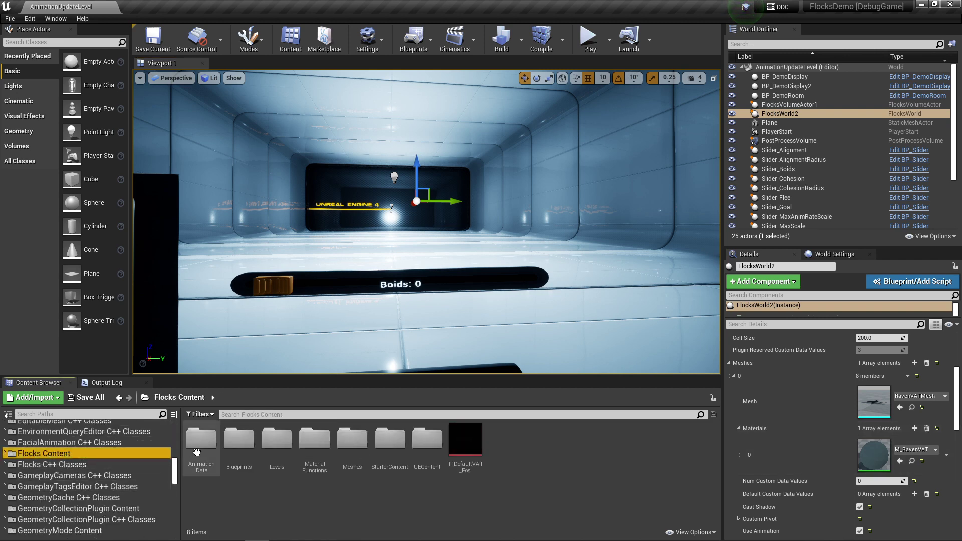
double_click(291, 454)
double_click(277, 440)
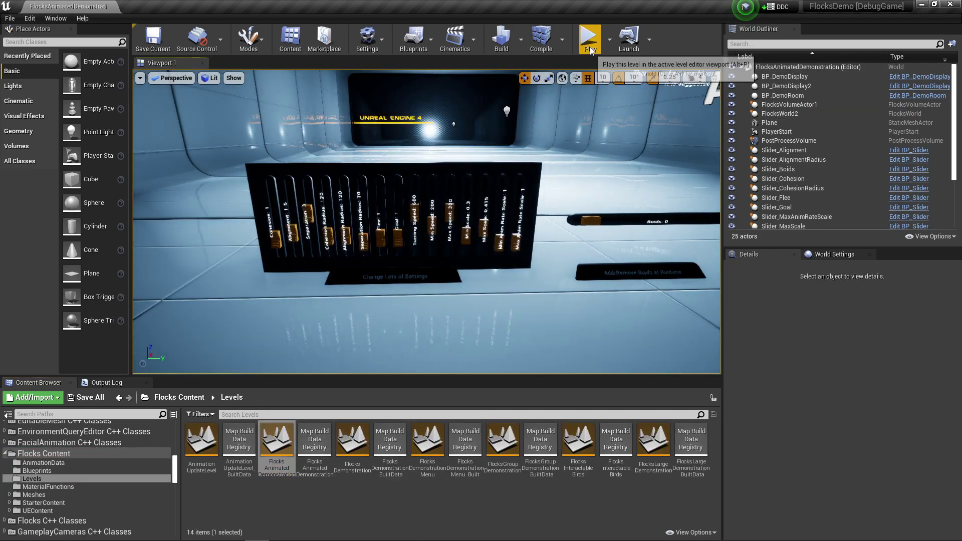
left_click(590, 40)
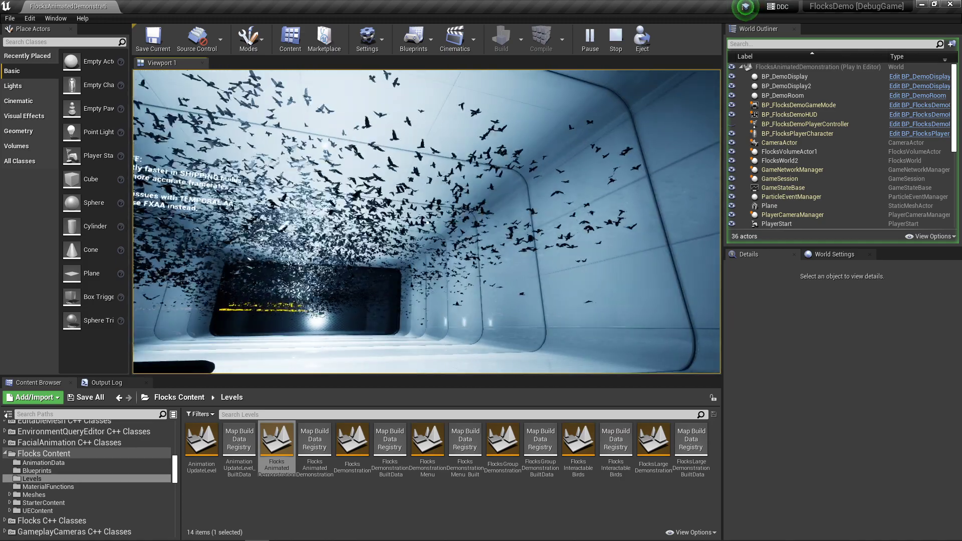
key("Escape")
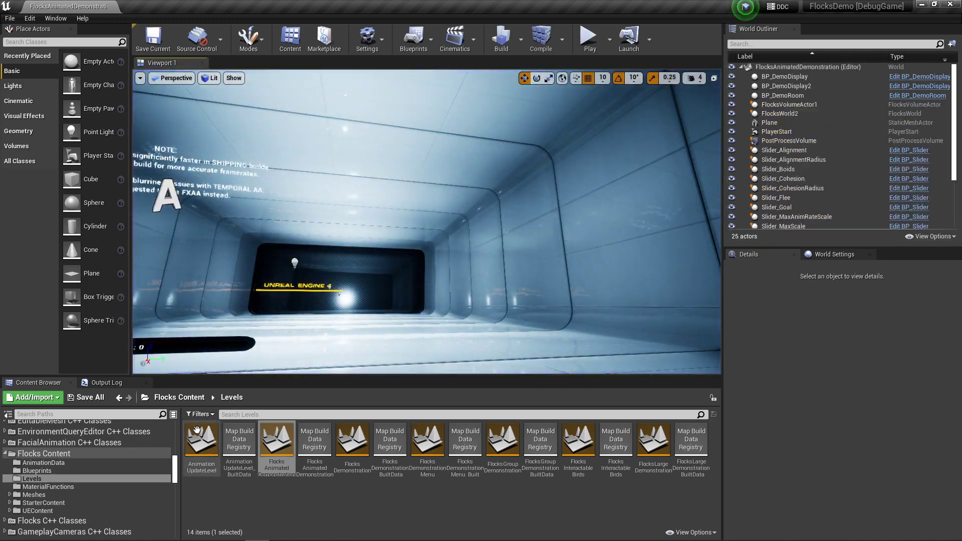
- Reopen AnimationUpdateLevel and browse the Flocks Content folder tree
double_click(198, 433)
left_click(66, 489)
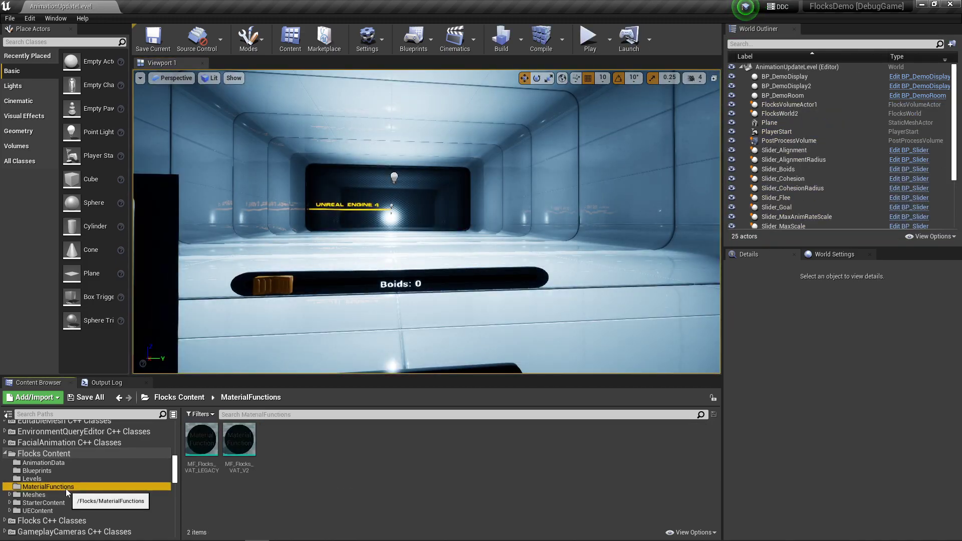
left_click(55, 495)
left_click(52, 502)
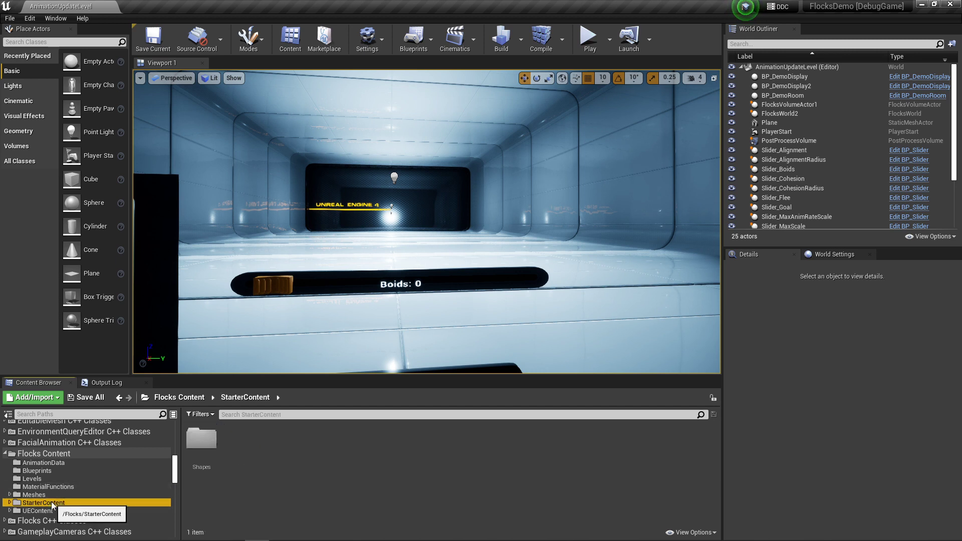
left_click(45, 510)
left_click(50, 486)
- Open the Raven folder under Flocks Content > Meshes
left_click(52, 479)
left_click(59, 471)
left_click(55, 487)
left_click(60, 478)
left_click(66, 464)
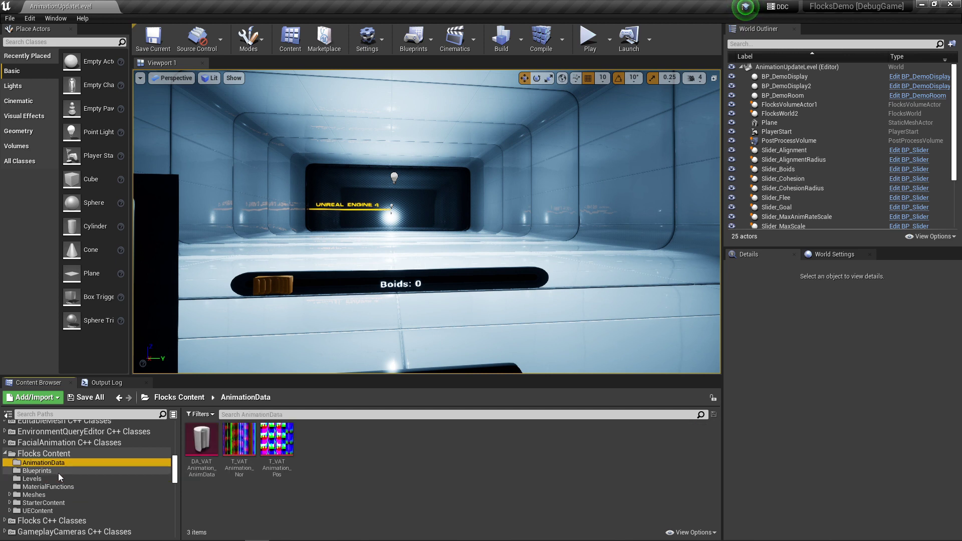
left_click(51, 494)
double_click(226, 451)
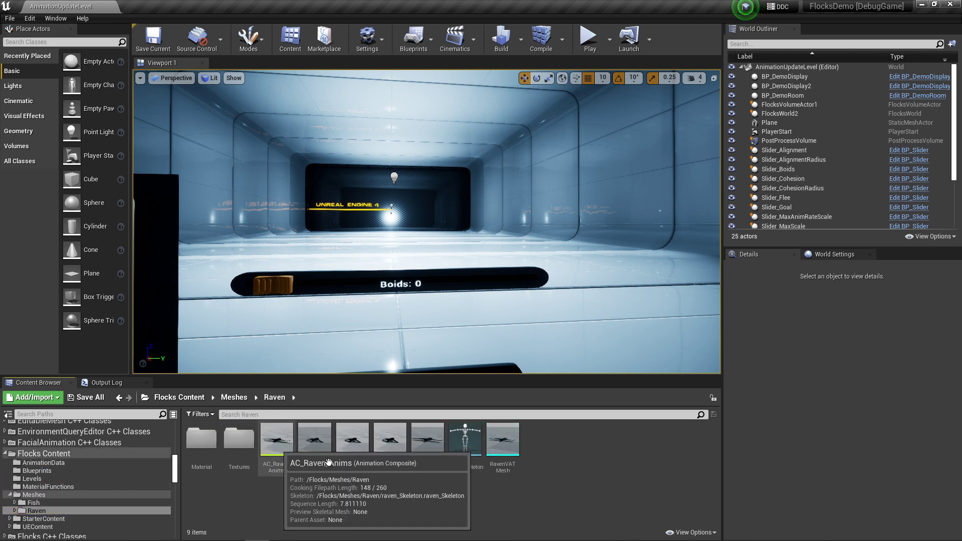
right_click(560, 468)
left_click(488, 512)
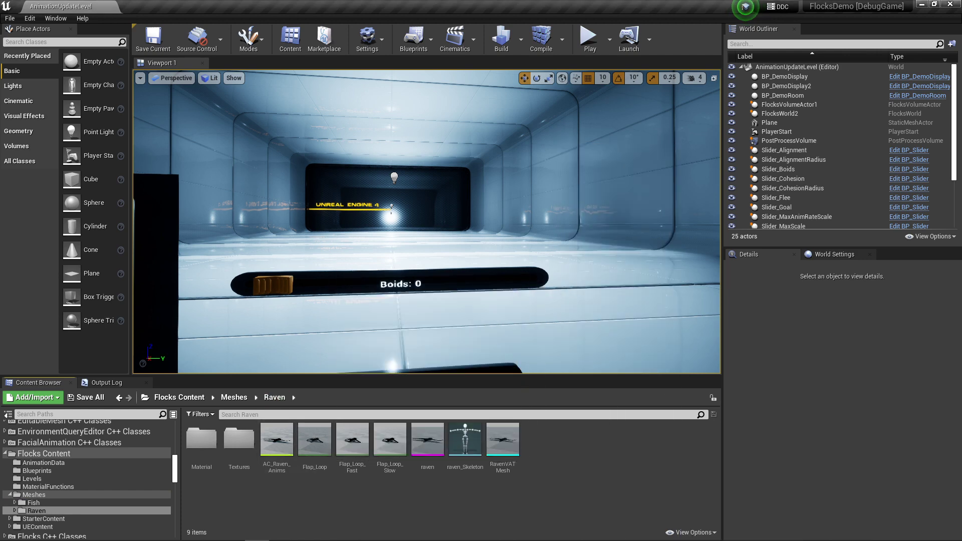
- Review Flap_Loop, Flap_Loop_Fast (rate 3.0) and Flap_Loop_Slow (rate 0.2), then close the editor
double_click(328, 453)
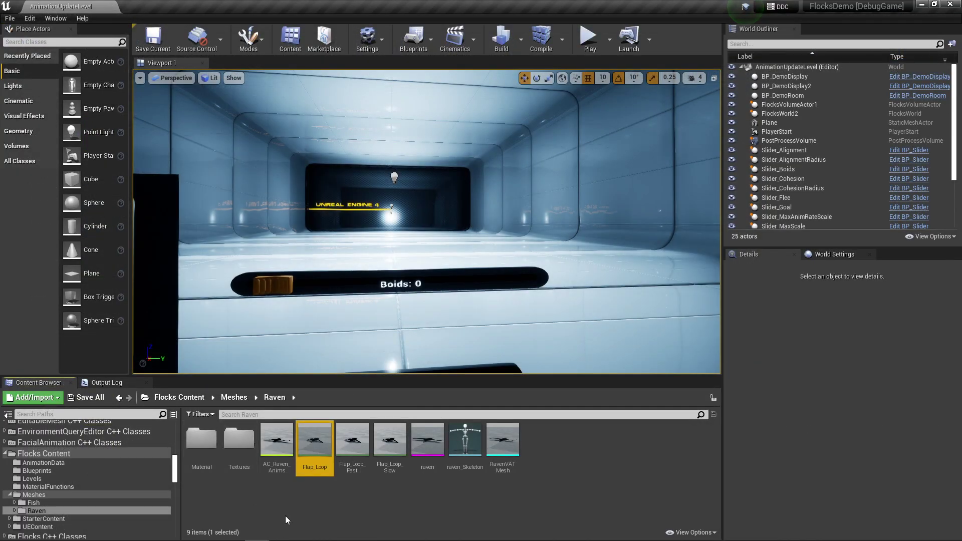
double_click(345, 453)
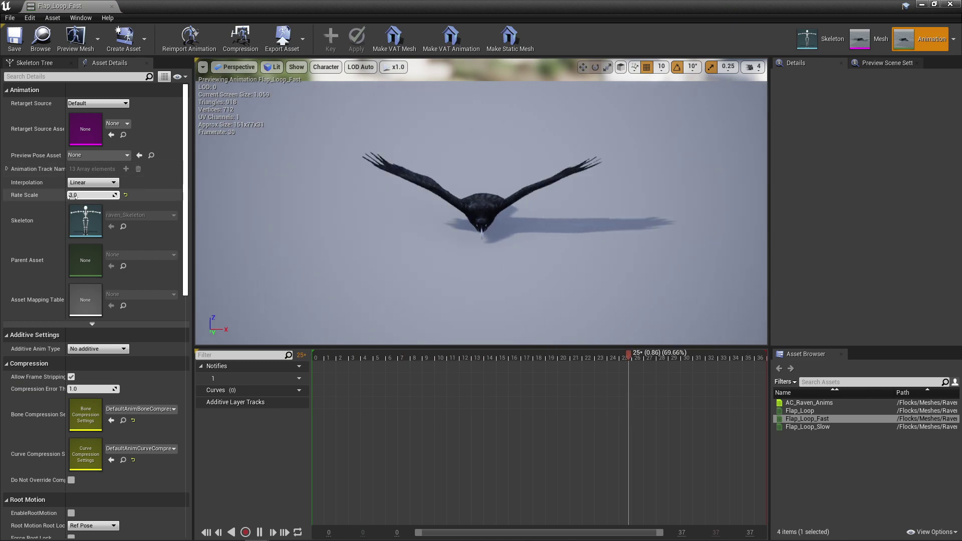
left_click(75, 195)
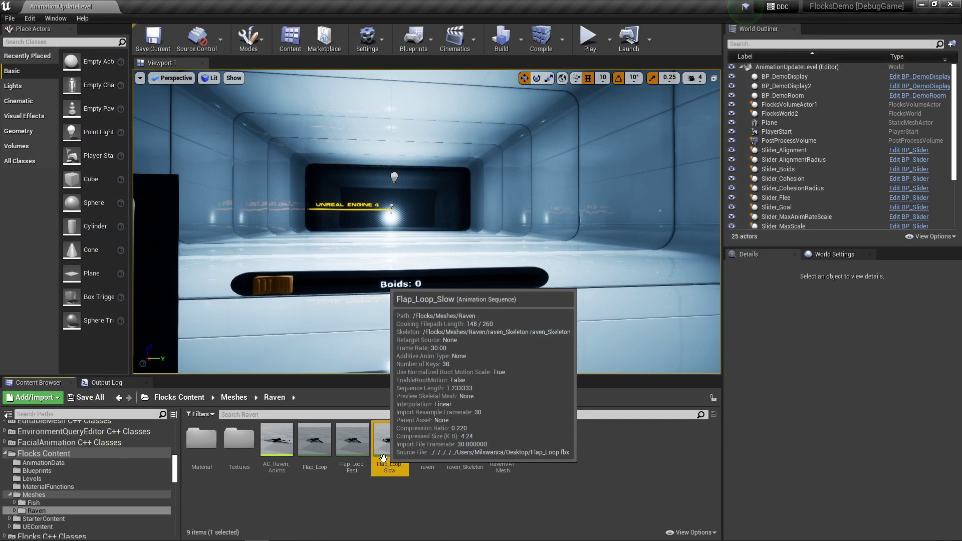
double_click(382, 448)
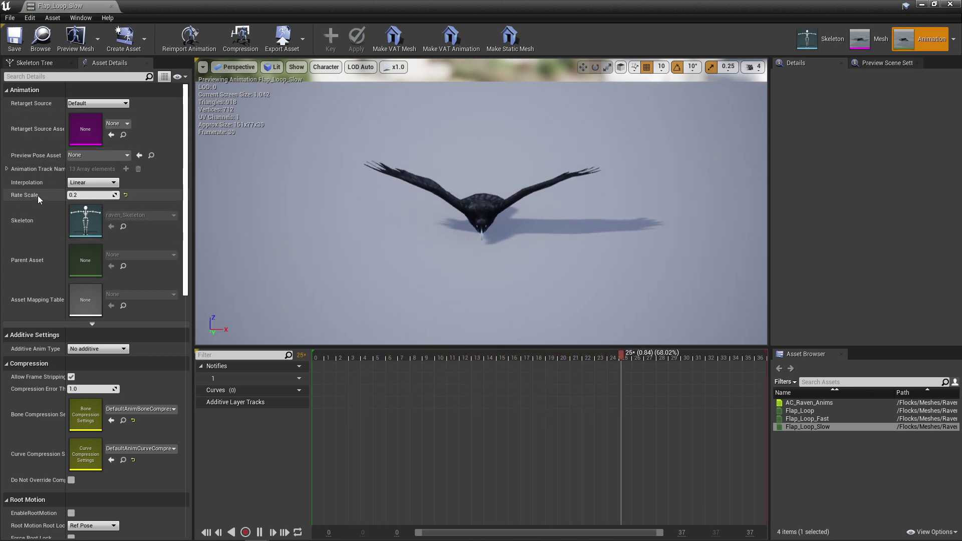
left_click(78, 5)
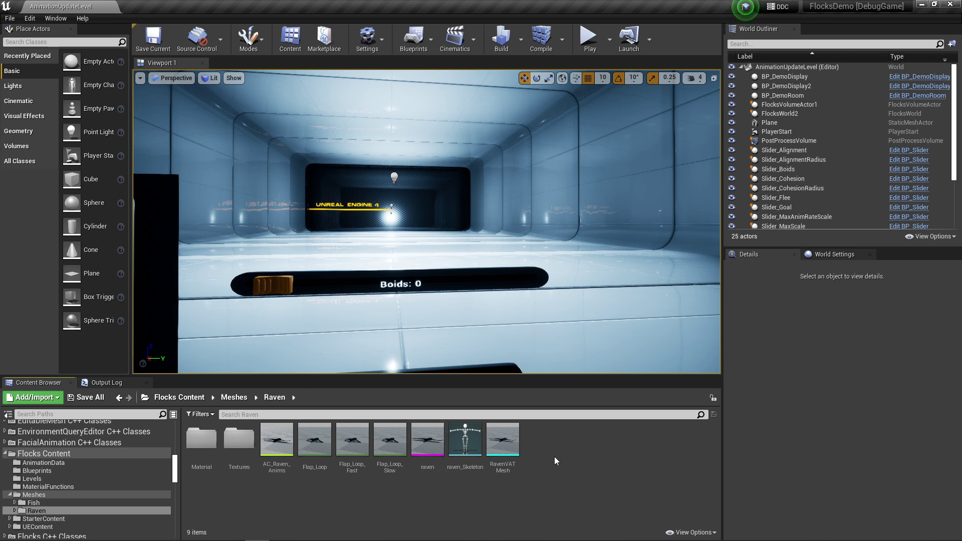
- Create a raven_Skeleton animation composite named AC_TutorialRavenAnims in the Raven folder
right_click(538, 440)
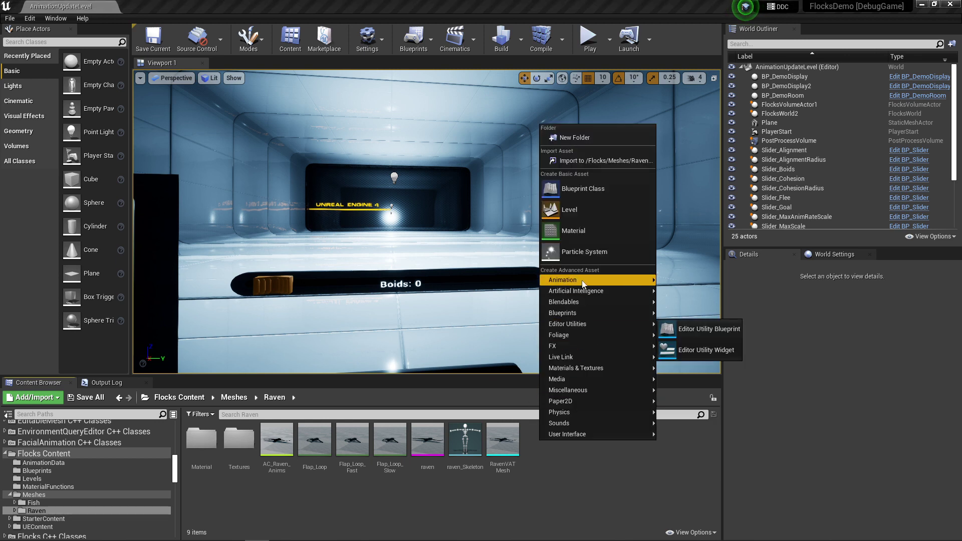
mouse_move(582, 283)
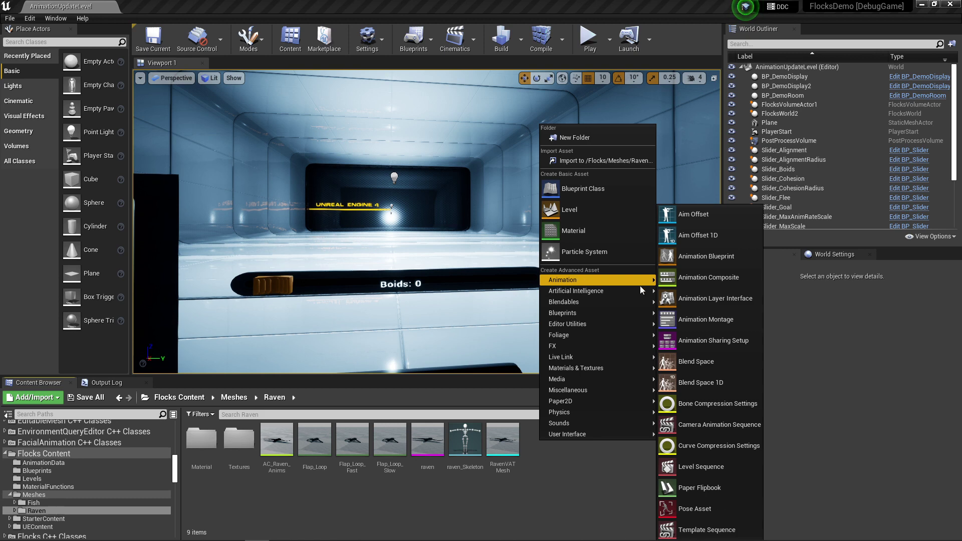
left_click(732, 284)
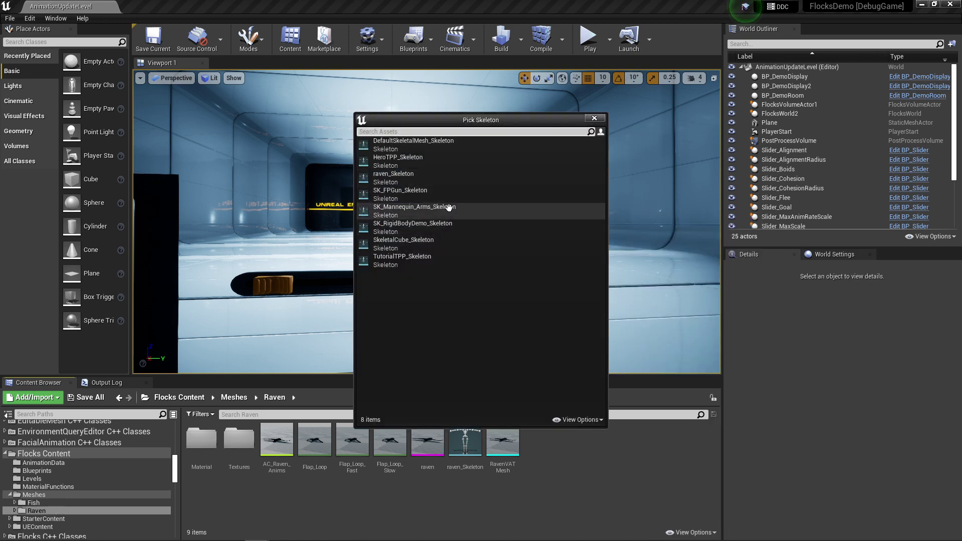
left_click(401, 176)
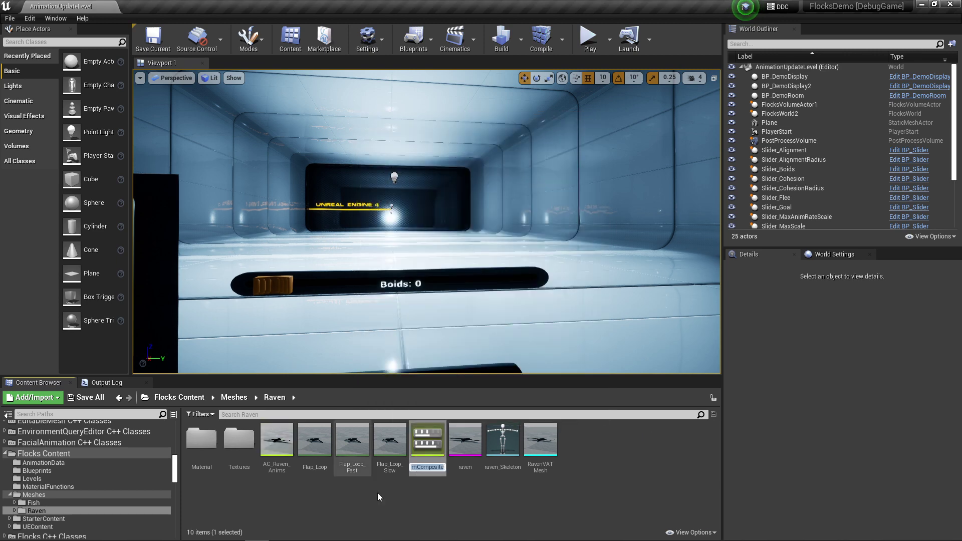
type("AC_Tutorial")
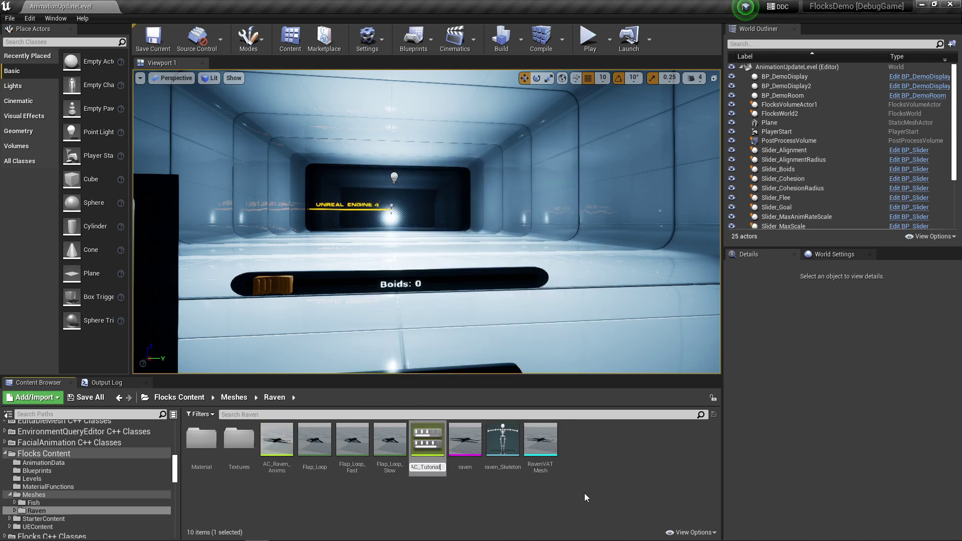
type("RavenE")
type("nims")
key("Return")
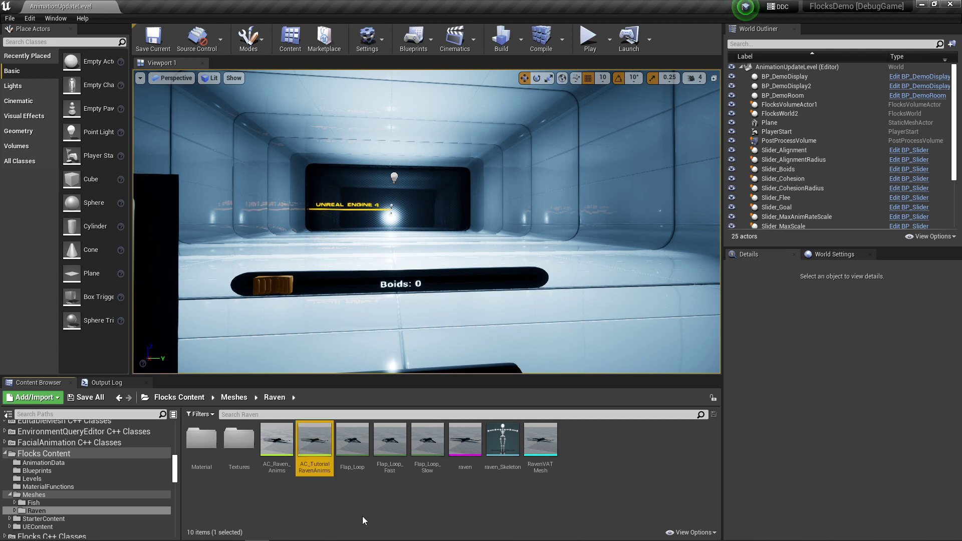
- Open AC_TutorialRavenAnims and add Flap_Loop as the first composite segment
double_click(313, 440)
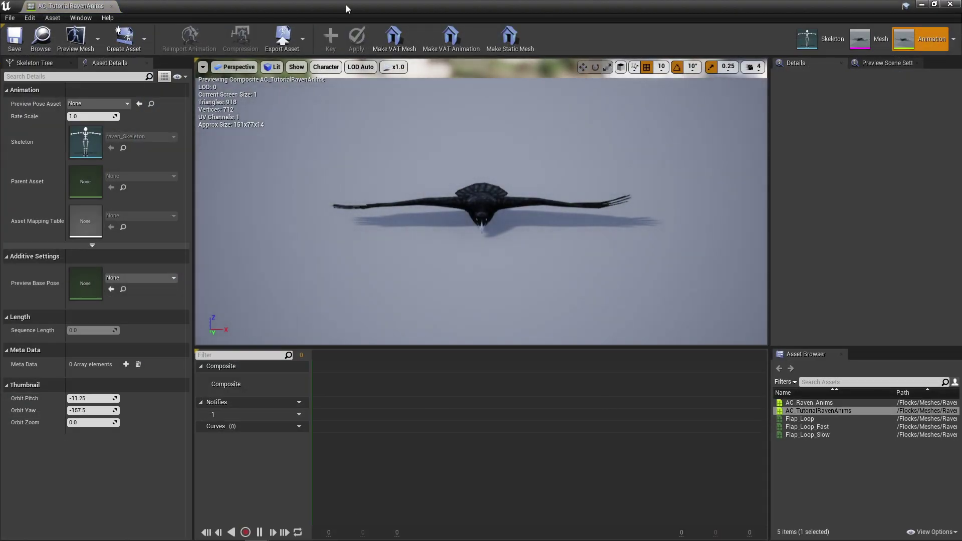
left_click_drag(476, 16, 550, 69)
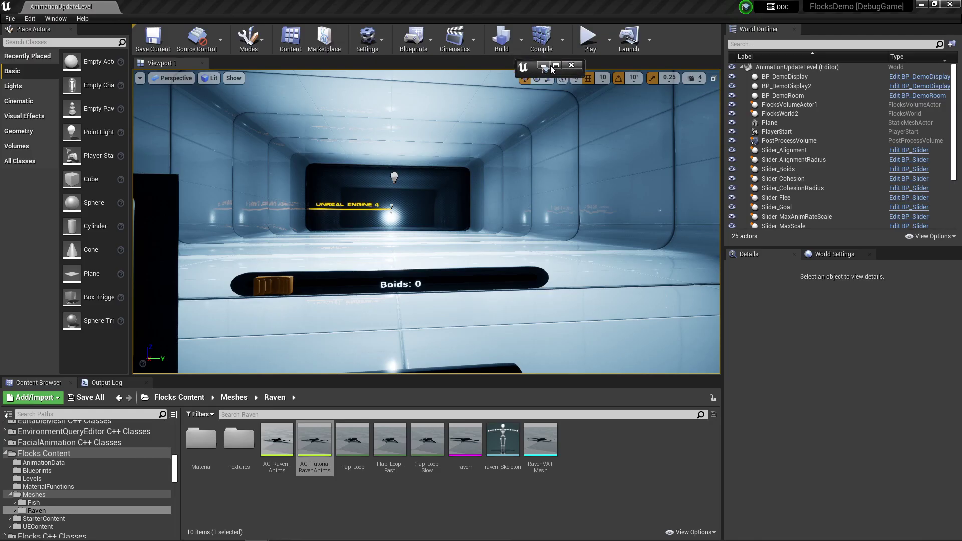
left_click(582, 159)
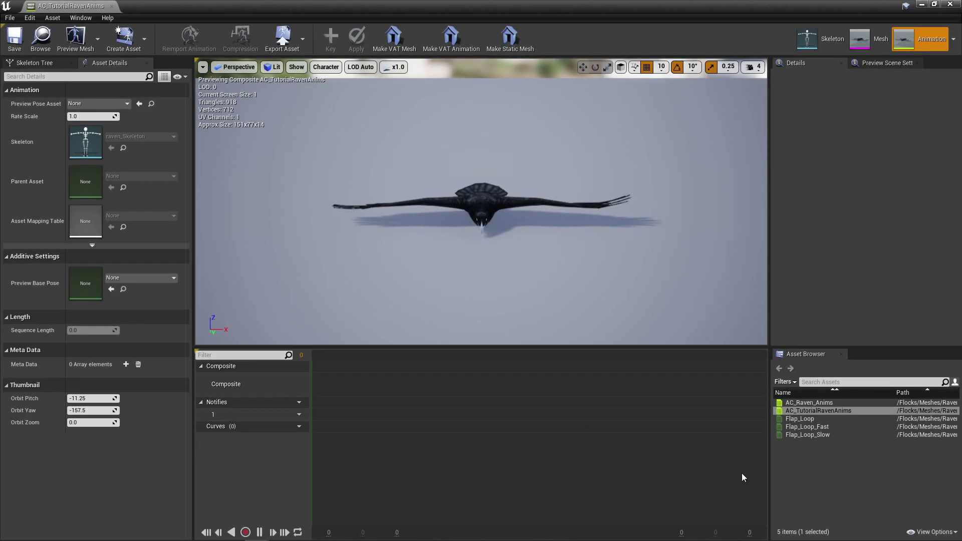
left_click(814, 427)
left_click(814, 419)
left_click_drag(815, 423, 336, 378)
- Append Flap_Loop_Fast and Flap_Loop_Slow, making a 7.81-second composite
scroll(624, 532, "down", 3)
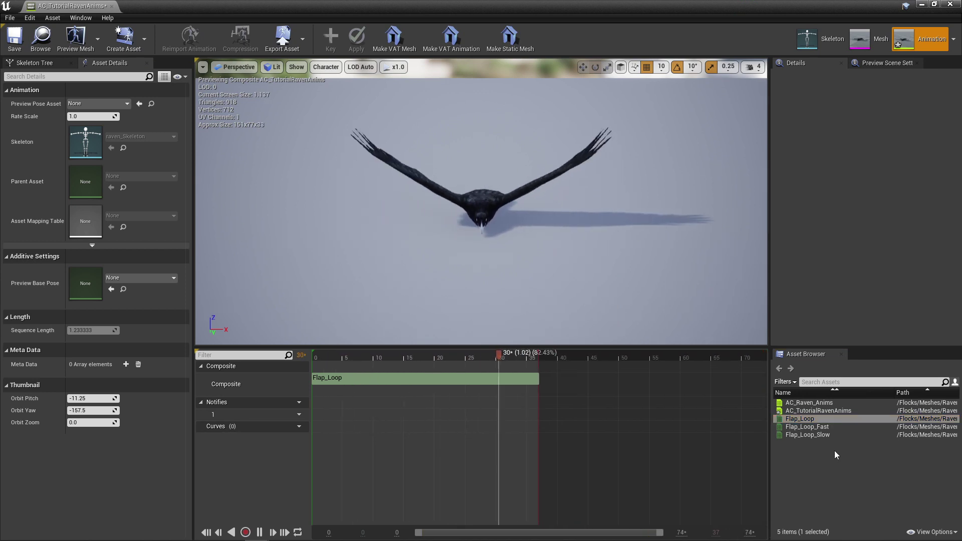
left_click_drag(834, 427, 564, 387)
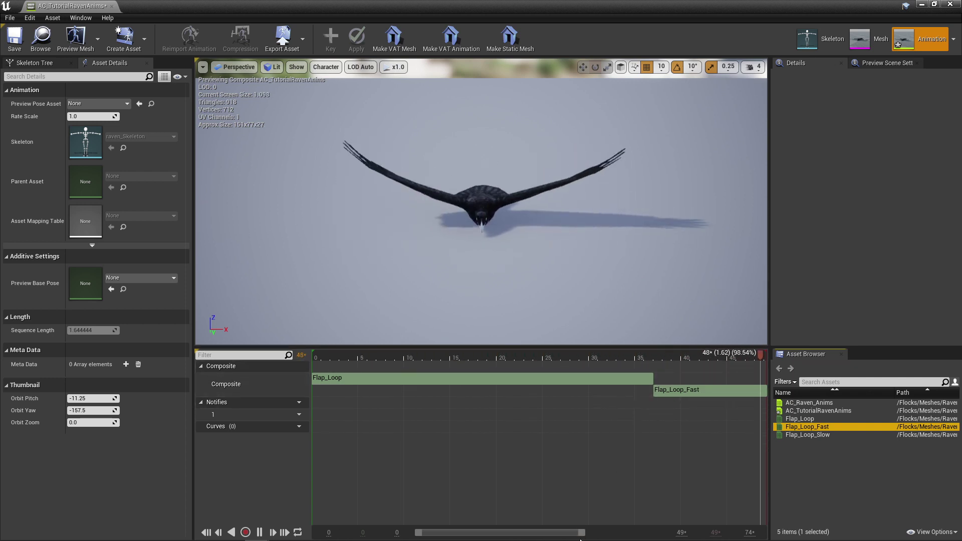
left_click_drag(584, 533, 662, 532)
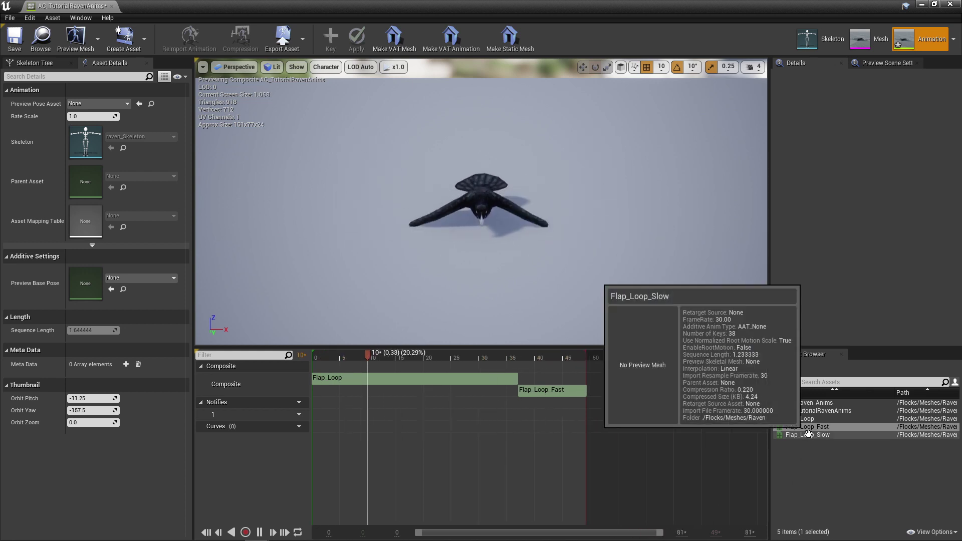
left_click_drag(804, 435, 629, 390)
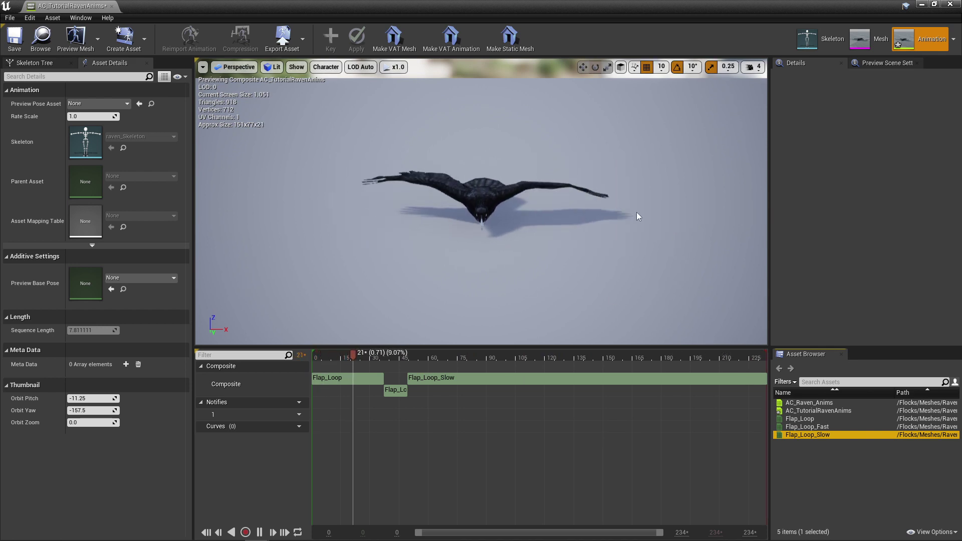
left_click(462, 392)
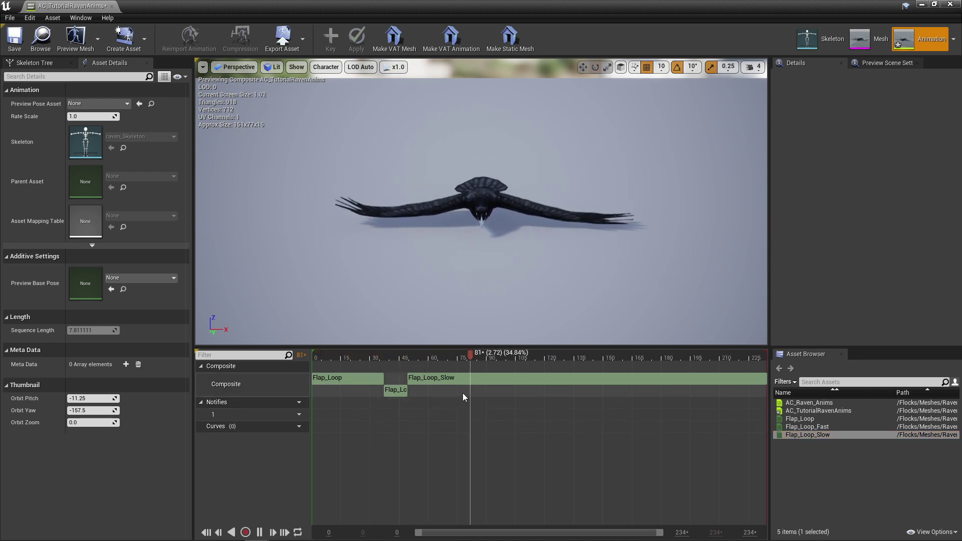
- Check the three composite segments and bake them as TutorialPlayVarious VAT assets in Content/Animation
left_click(347, 379)
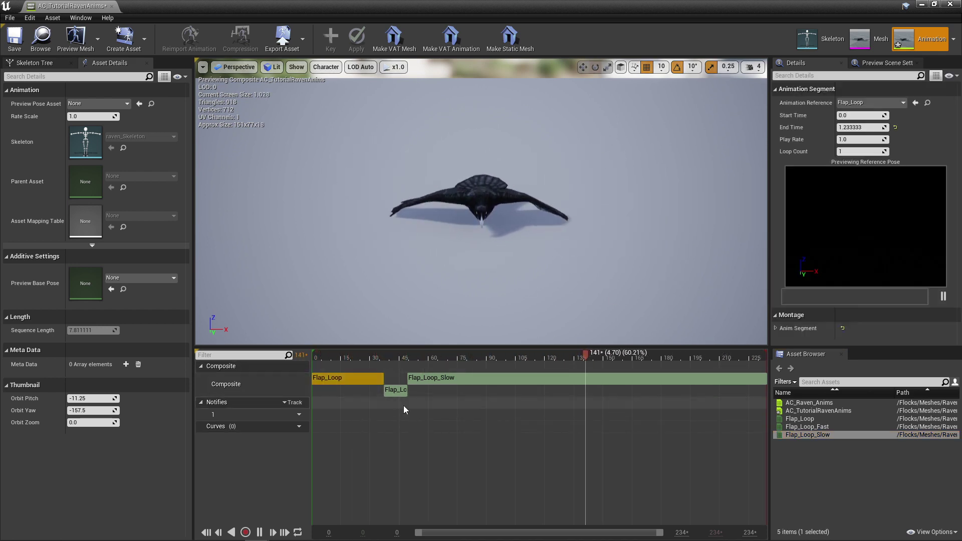
left_click(394, 392)
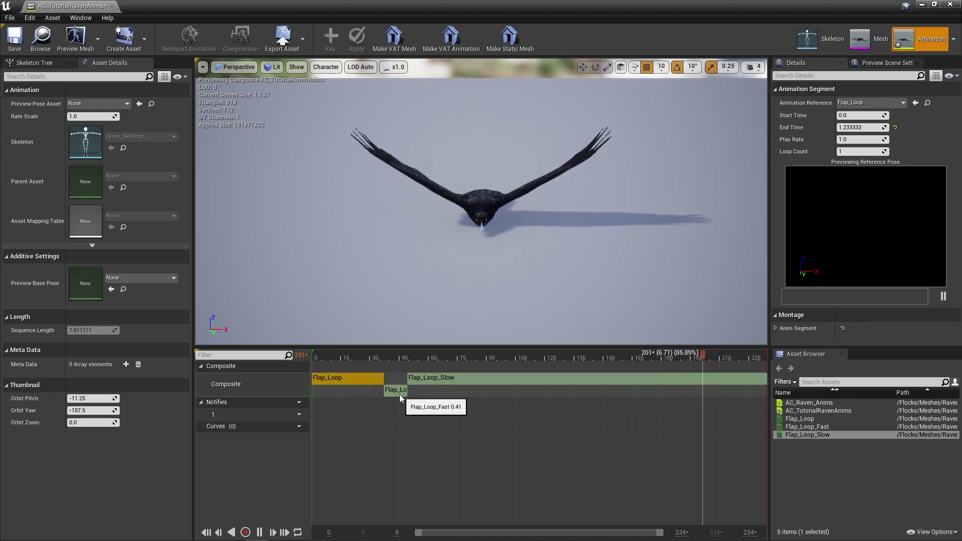
left_click(460, 379)
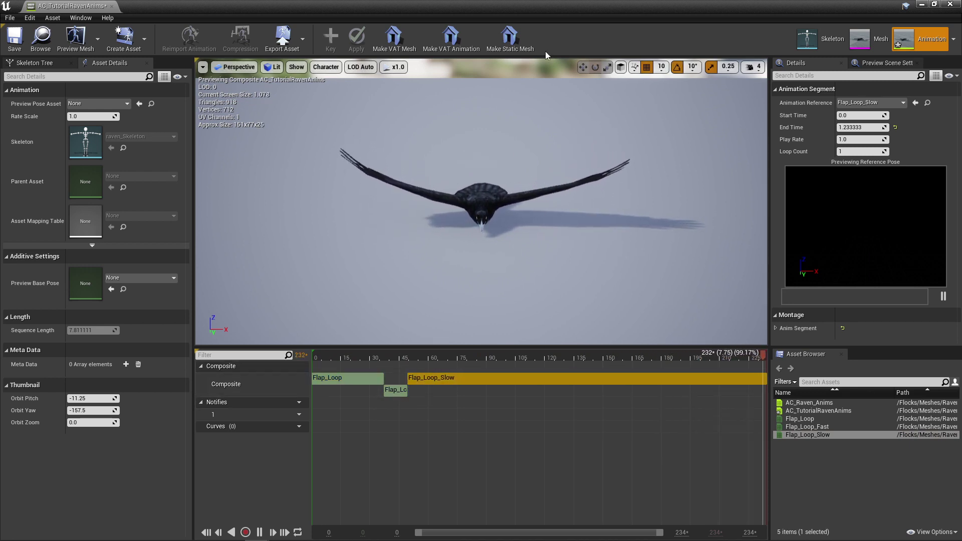
left_click(451, 38)
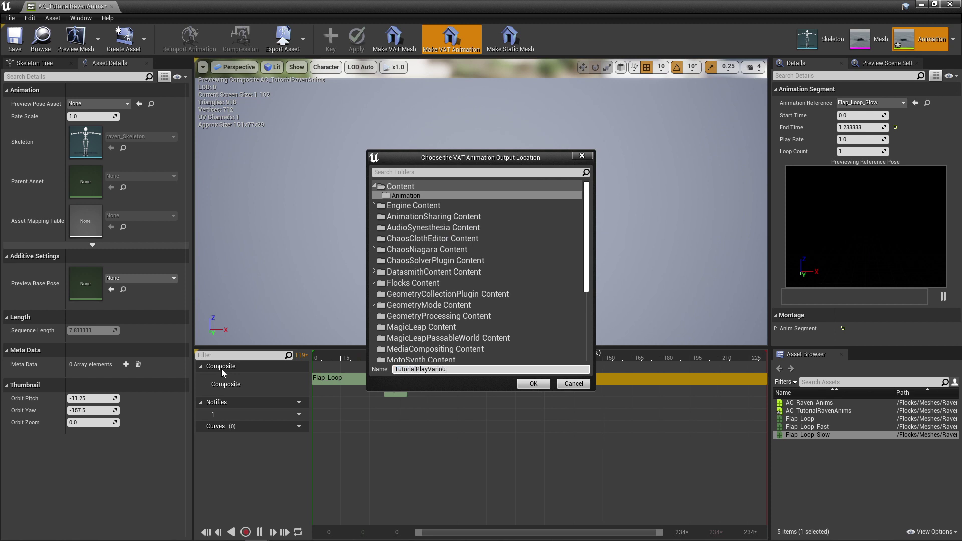
left_click(546, 384)
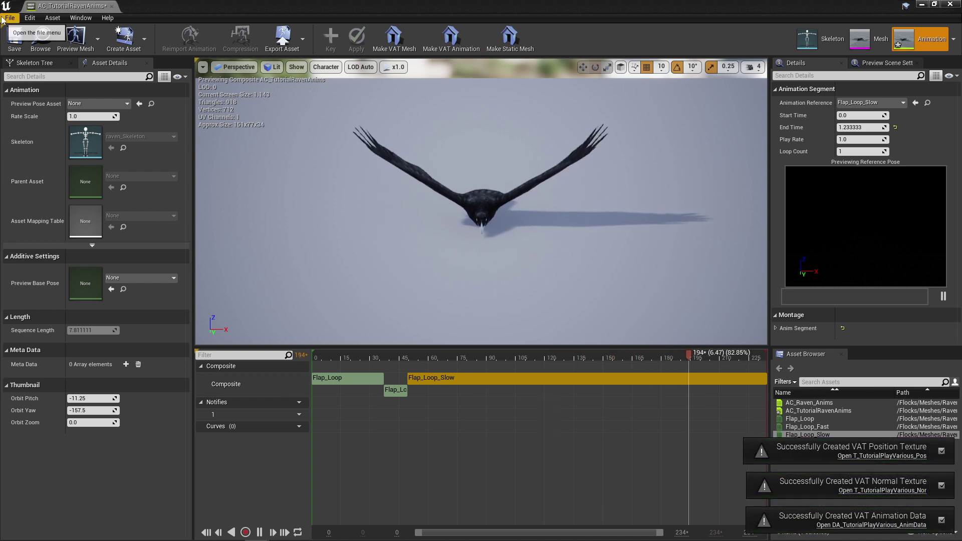
- Open DA_TutorialPlayVarious_AnimData and expand its second and third animation entries
key("alt+Tab")
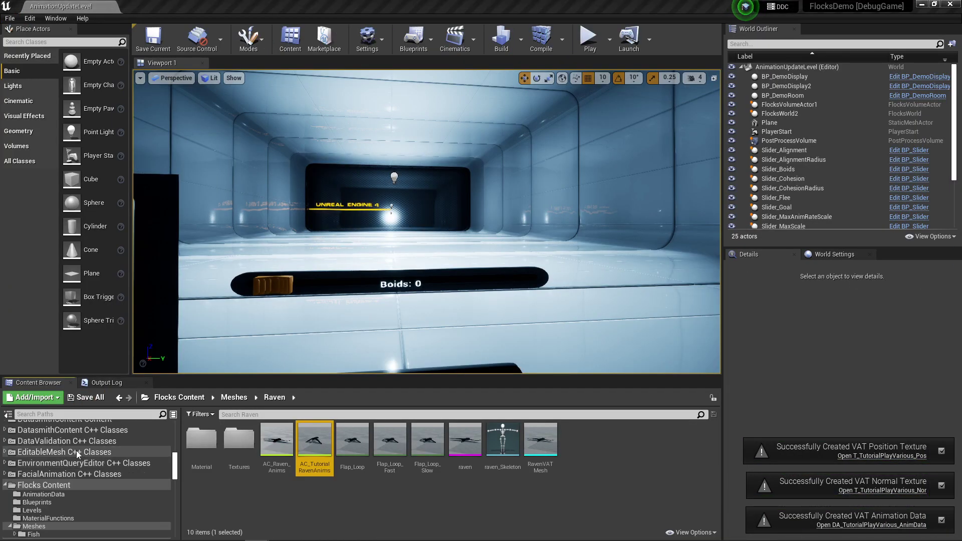
scroll(76, 449, "up", 2)
left_click_drag(175, 465, 174, 439)
left_click(37, 435)
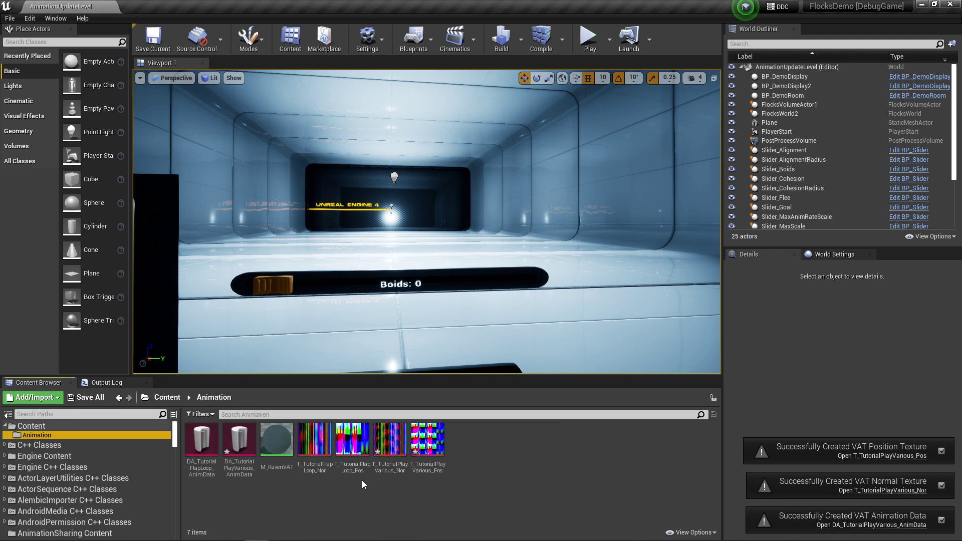
left_click(244, 462)
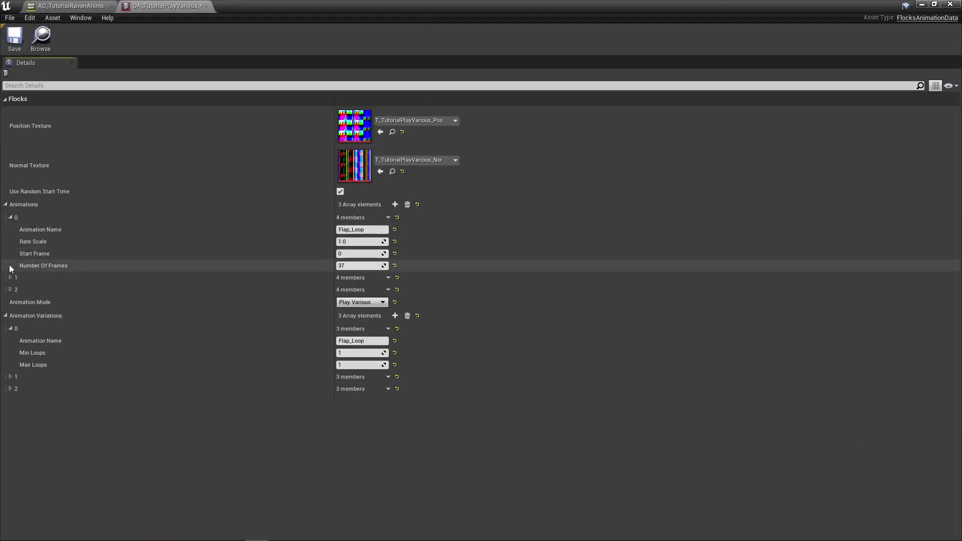
left_click(11, 279)
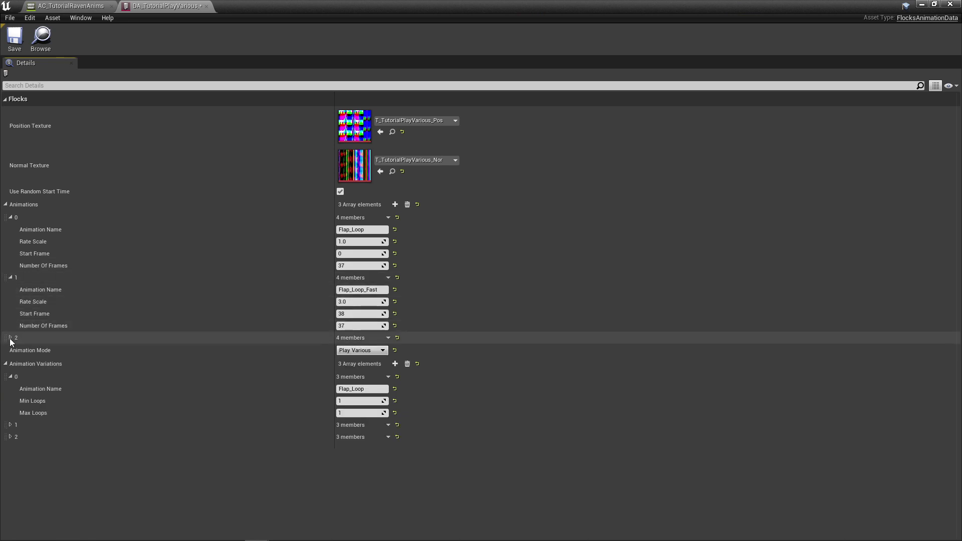
left_click(11, 338)
- Compare each AC_TutorialRavenAnims segment's timing against the data asset's entries
left_click(75, 6)
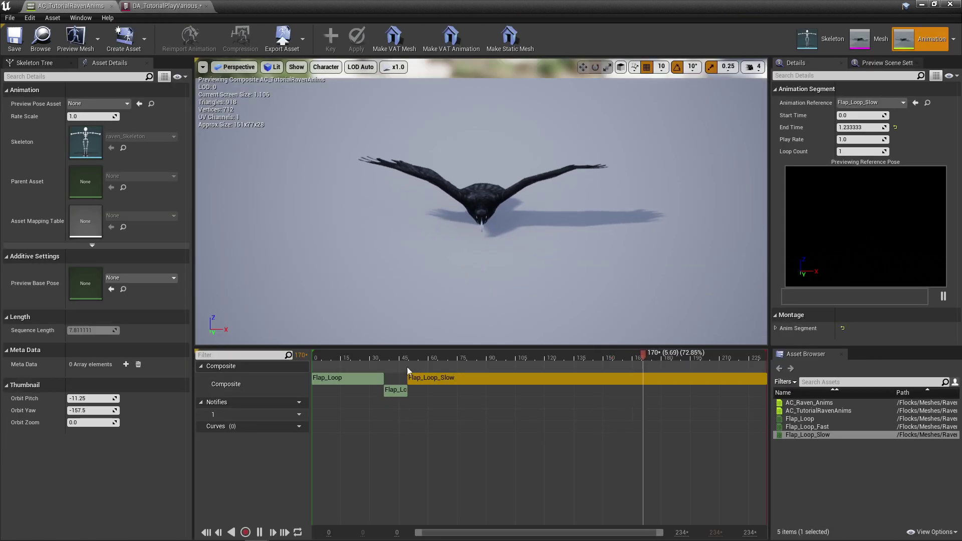
left_click(340, 380)
left_click(389, 392)
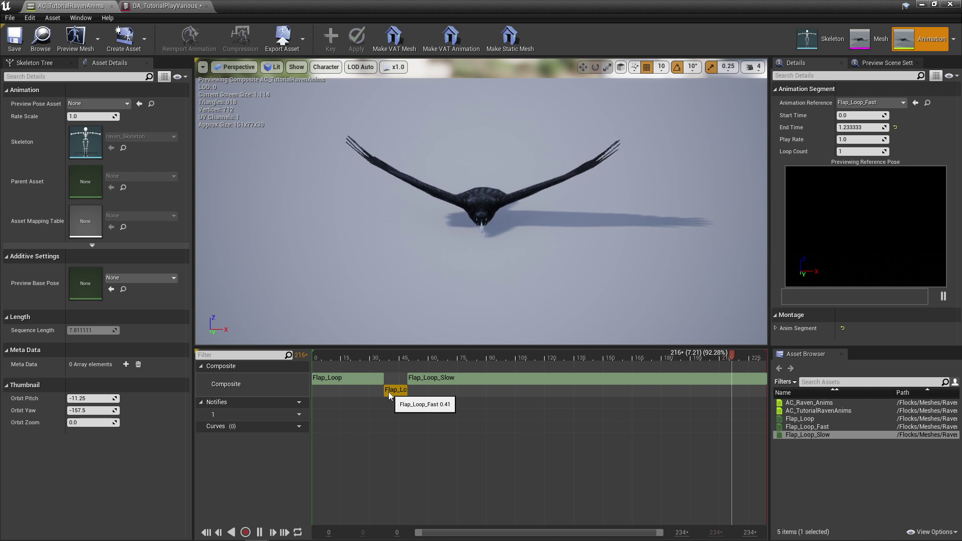
left_click(425, 380)
left_click(165, 6)
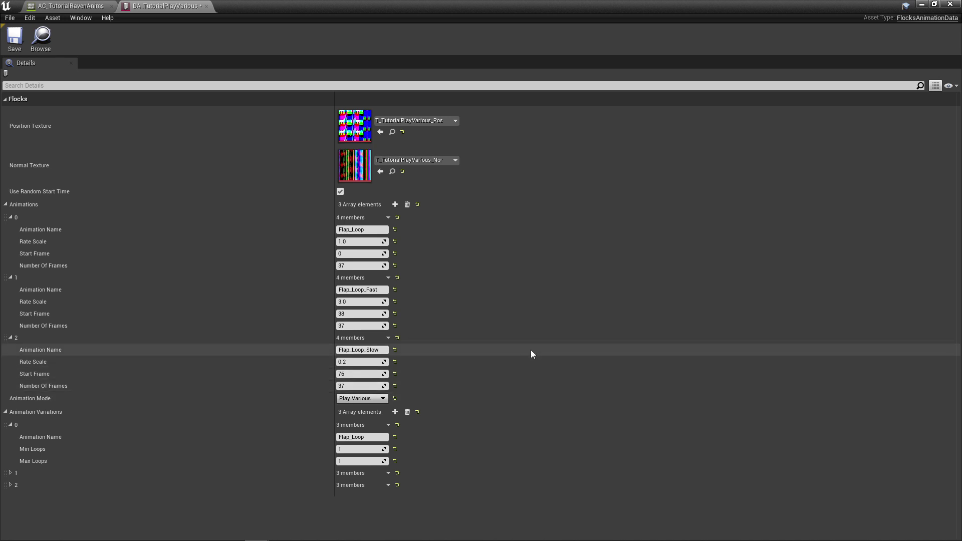
- Collapse the first animation variation and switch the Animation Mode to Loop Single
left_click(10, 424)
left_click(362, 398)
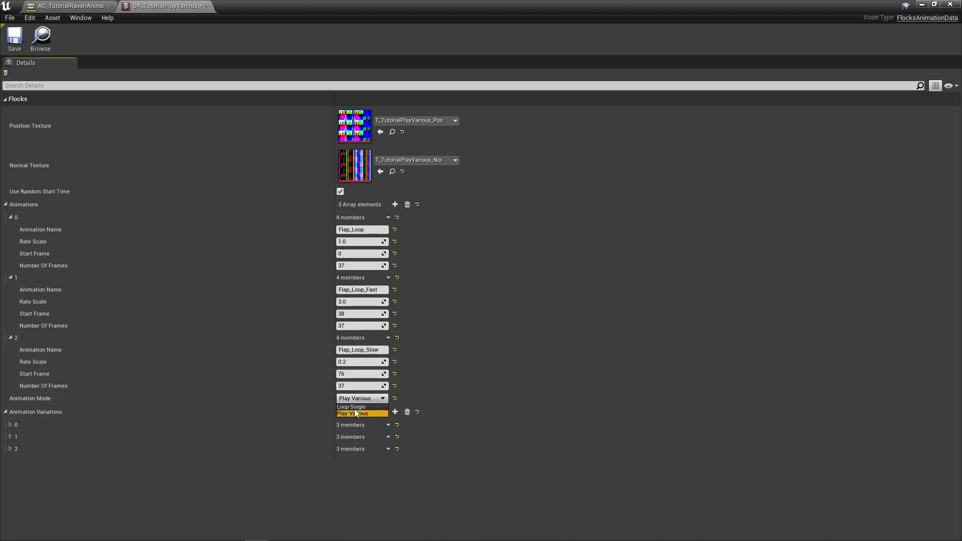
left_click(356, 407)
left_click(364, 349)
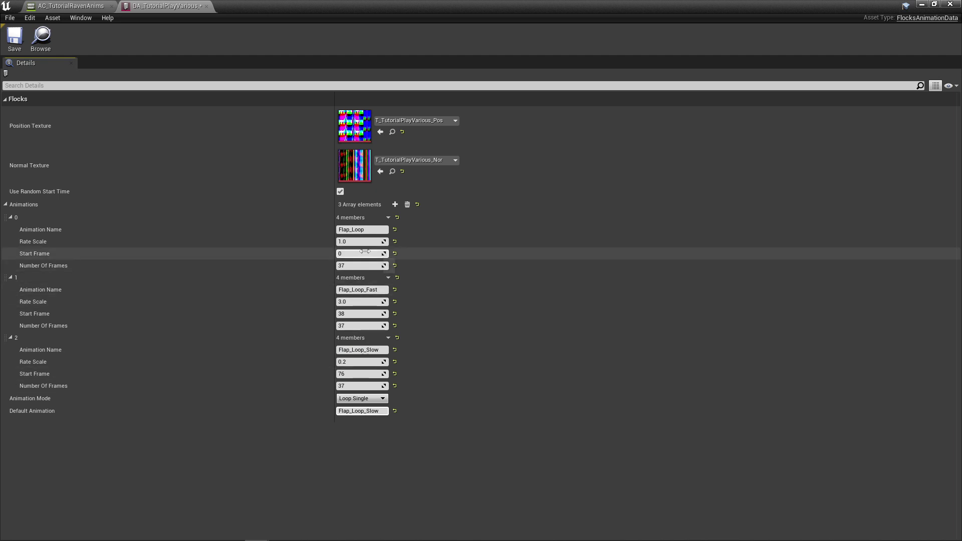
- Paste Flap_Loop in as the default animation, then set the Animation Mode to Play Various
left_click(361, 230)
key("ctrl+c")
left_click(361, 411)
key("ctrl+v")
left_click(319, 457)
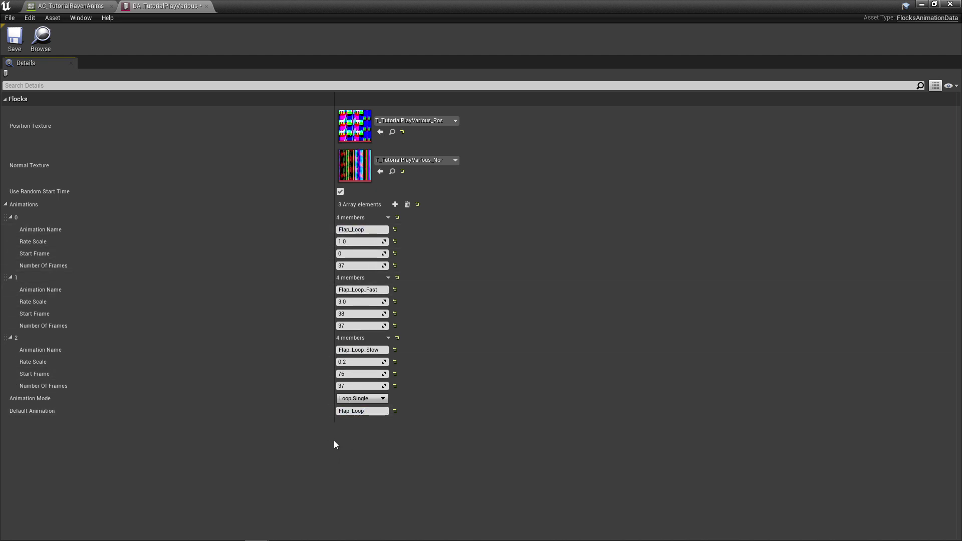
left_click(361, 399)
left_click(352, 413)
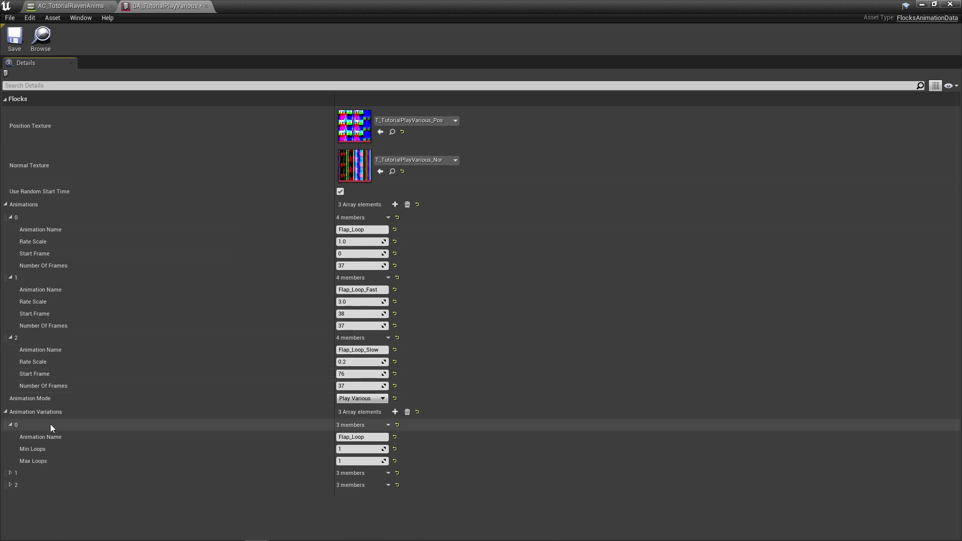
- Expand variations 1 and 2 and give Flap_Loop Min Loops 2 and Max Loops 4
left_click(10, 485)
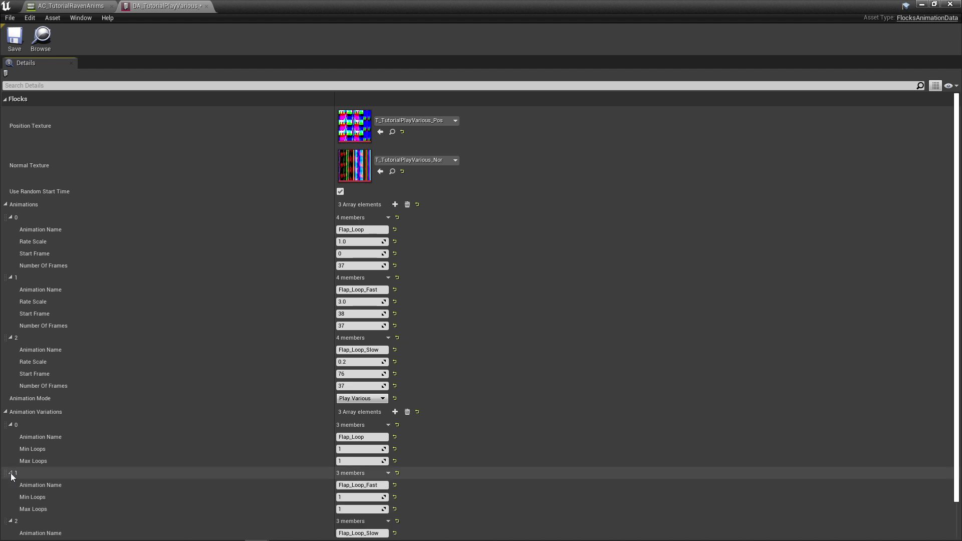
left_click(10, 474)
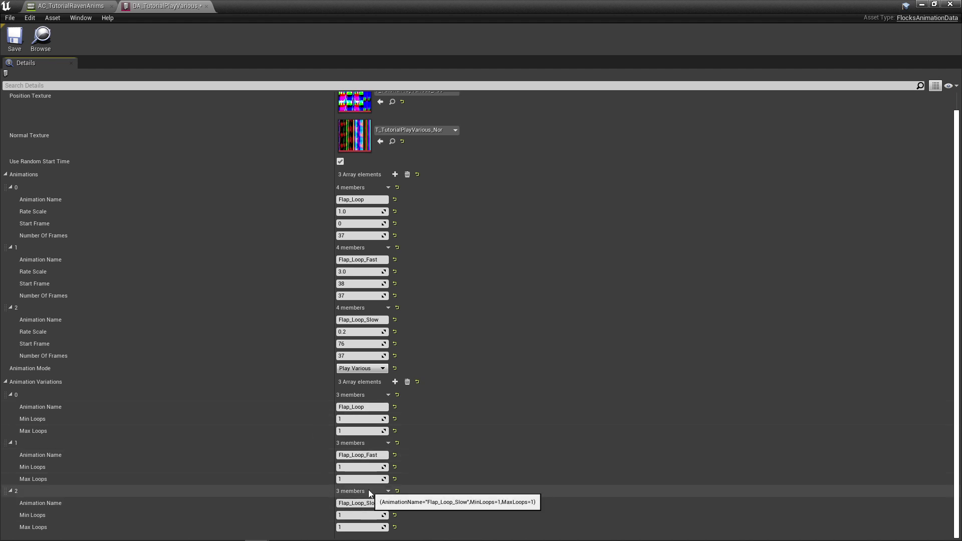
left_click(370, 419)
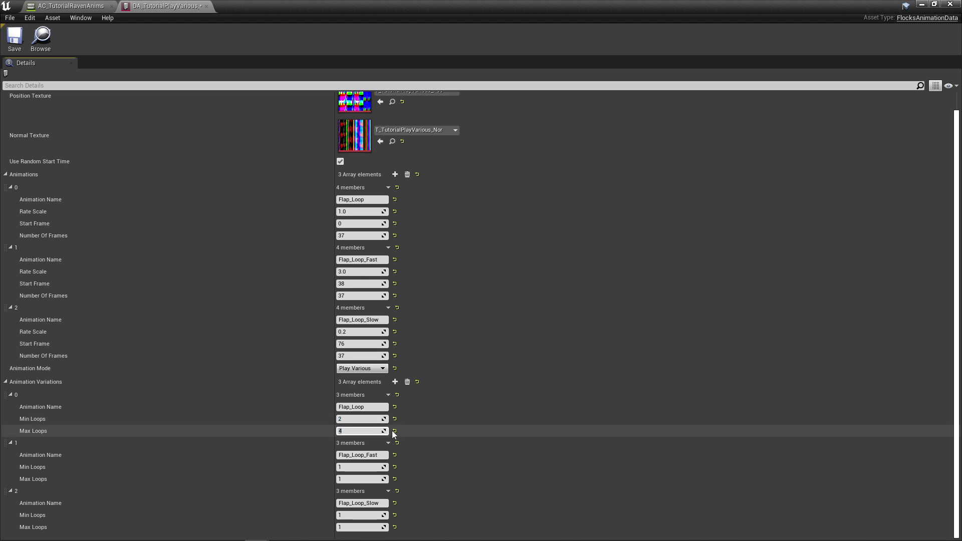
left_click(374, 427)
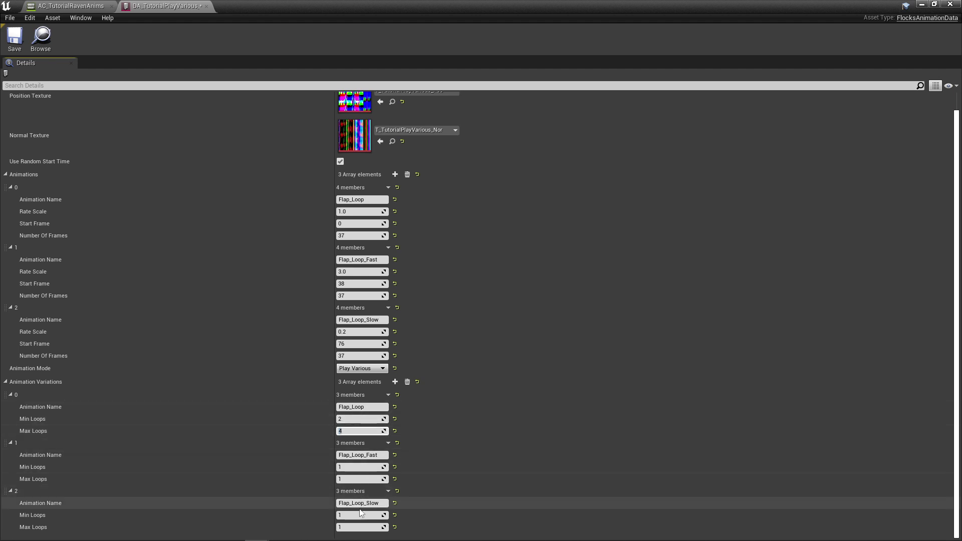
left_click(359, 467)
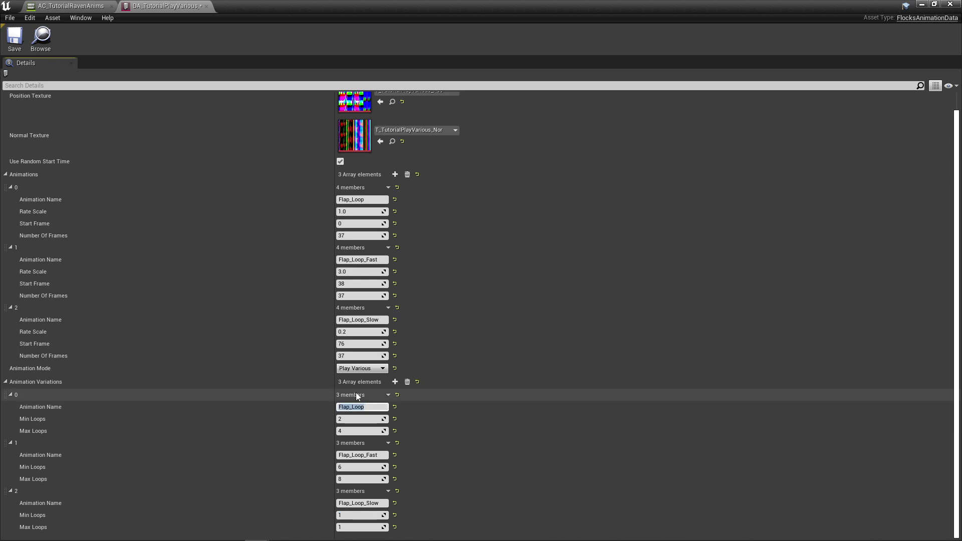
- Finish Flap_Loop_Fast's 6–8 loop range, save the data asset, and return to AC_TutorialRavenAnims
left_click(349, 406)
left_click(14, 40)
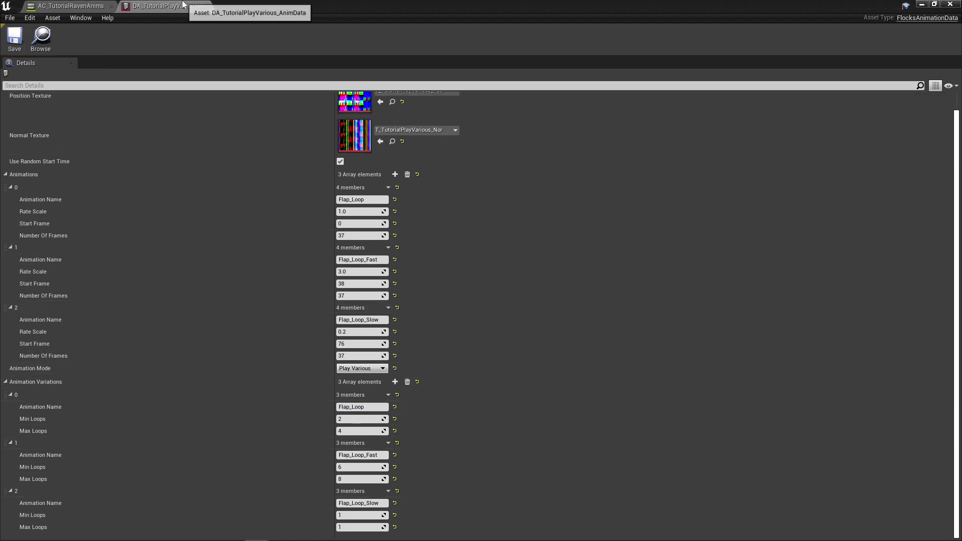
left_click(71, 5)
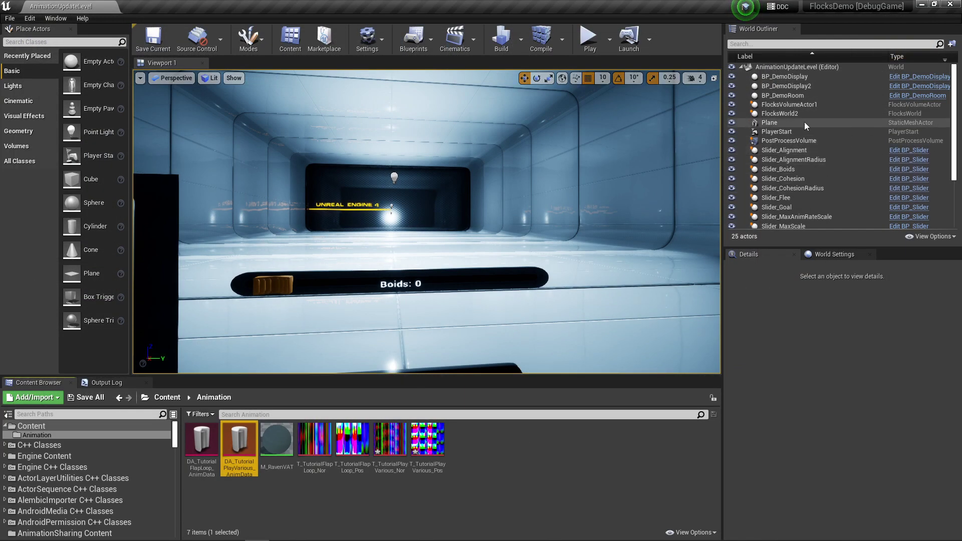
- Assign DA_TutorialPlayVarious_AnimData to FlocksWorld2, then test-play the level to watch the raven flocks
left_click(800, 114)
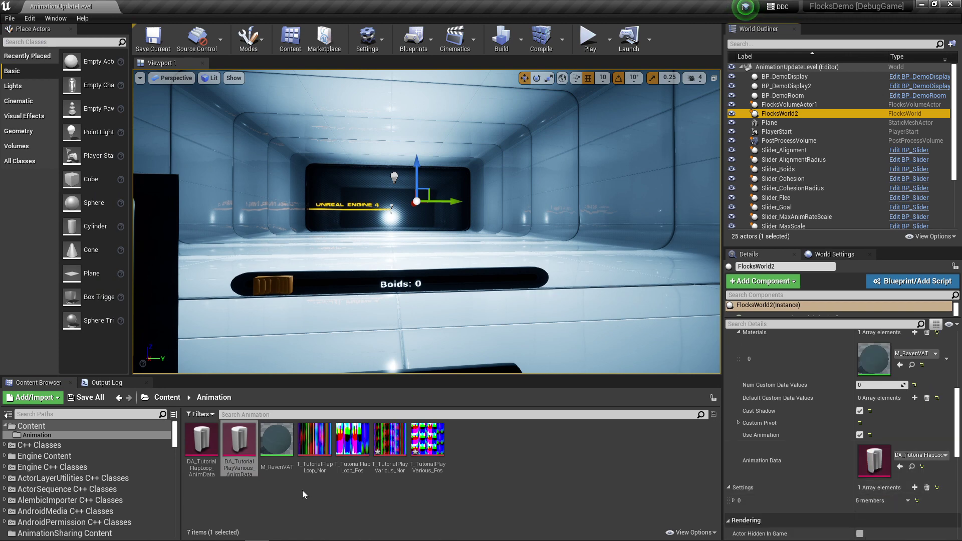
left_click_drag(240, 444, 874, 460)
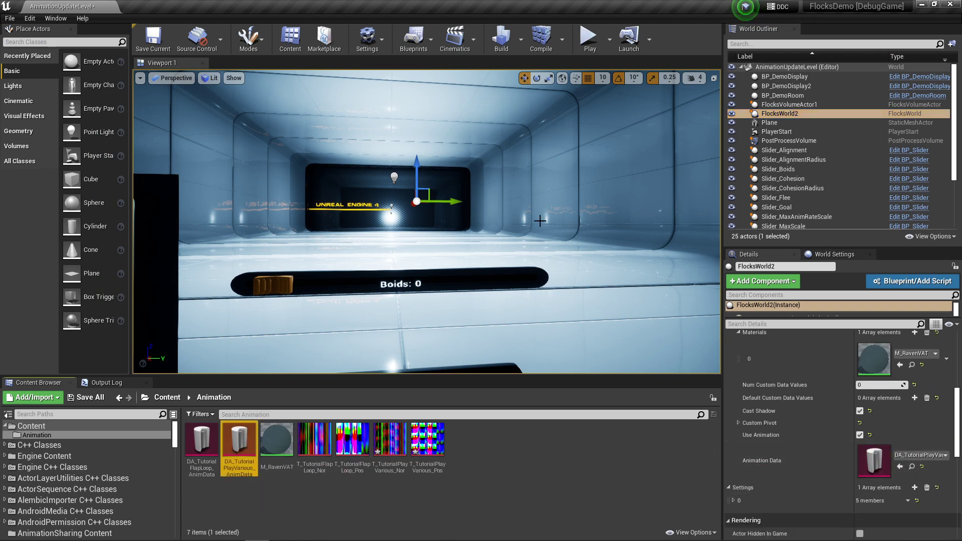
left_click(585, 42)
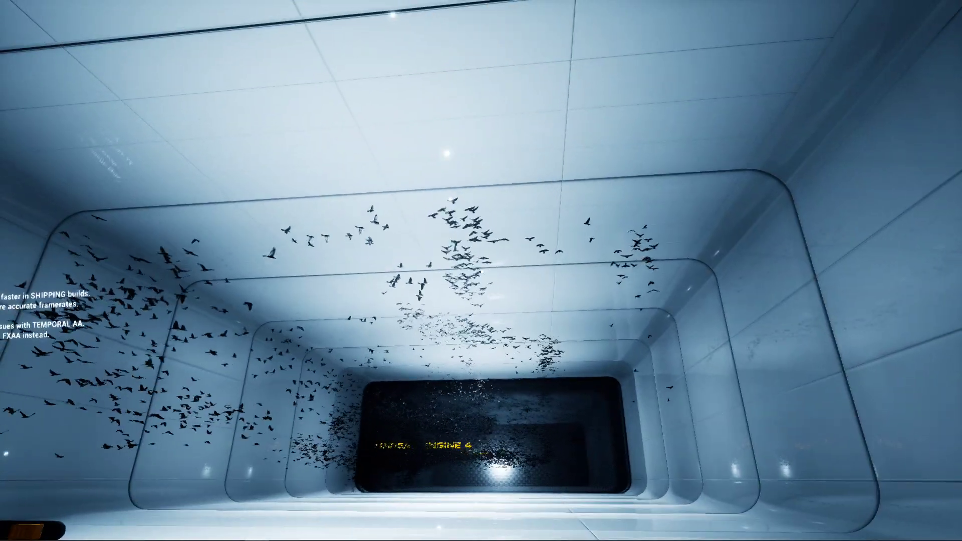
key("F11")
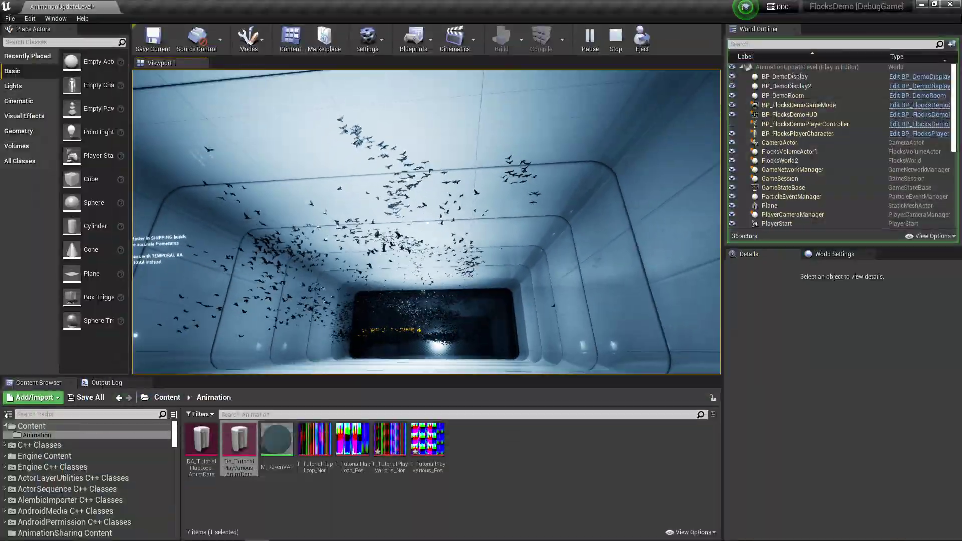
key("Escape")
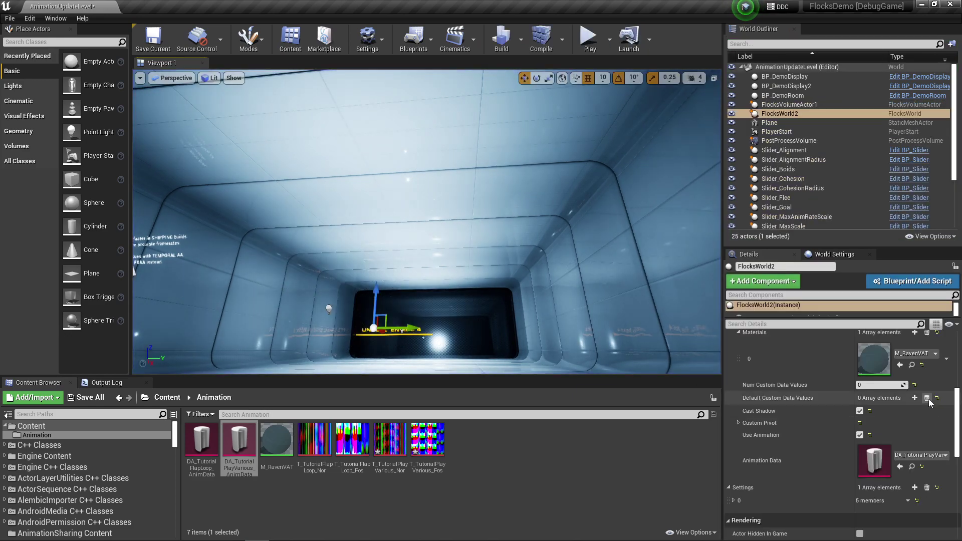
double_click(239, 440)
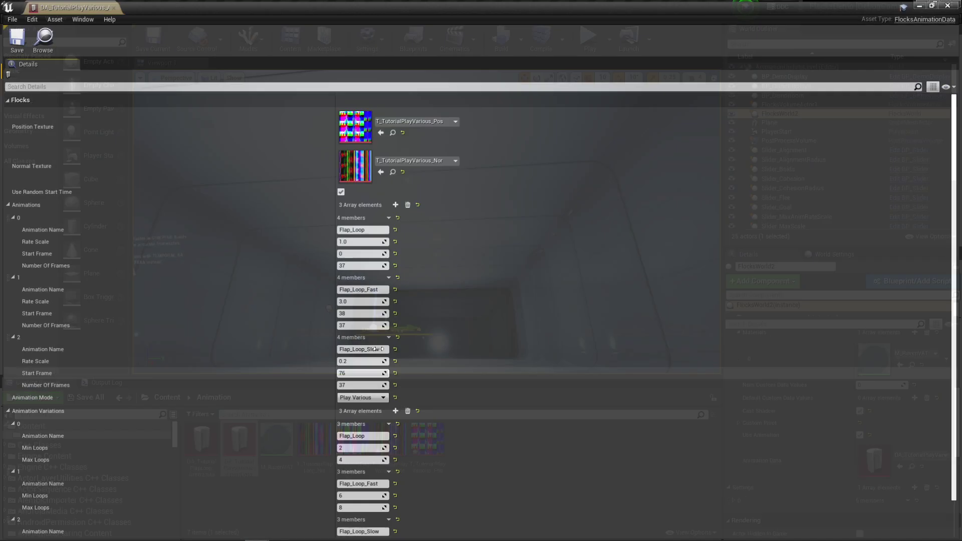
scroll(422, 316, "down", 2)
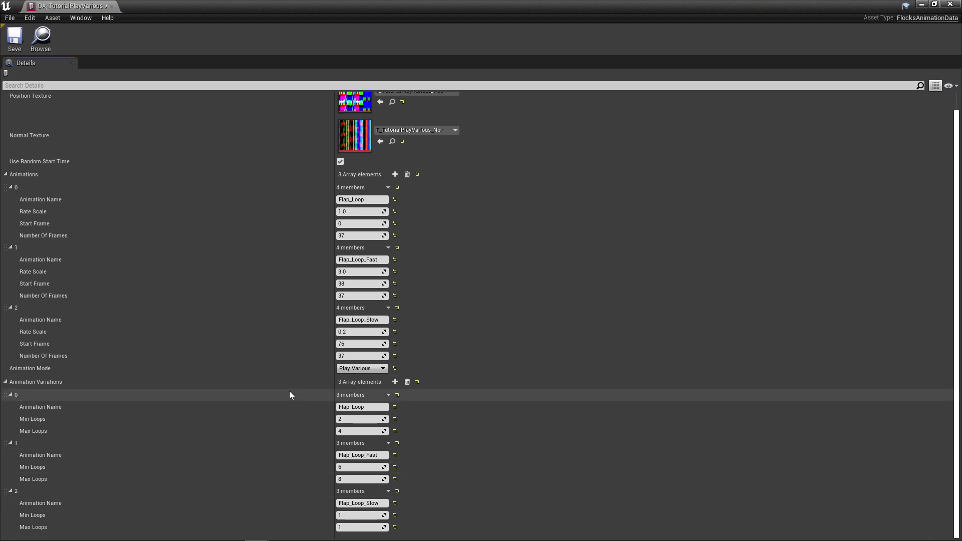
scroll(428, 384, "up", 2)
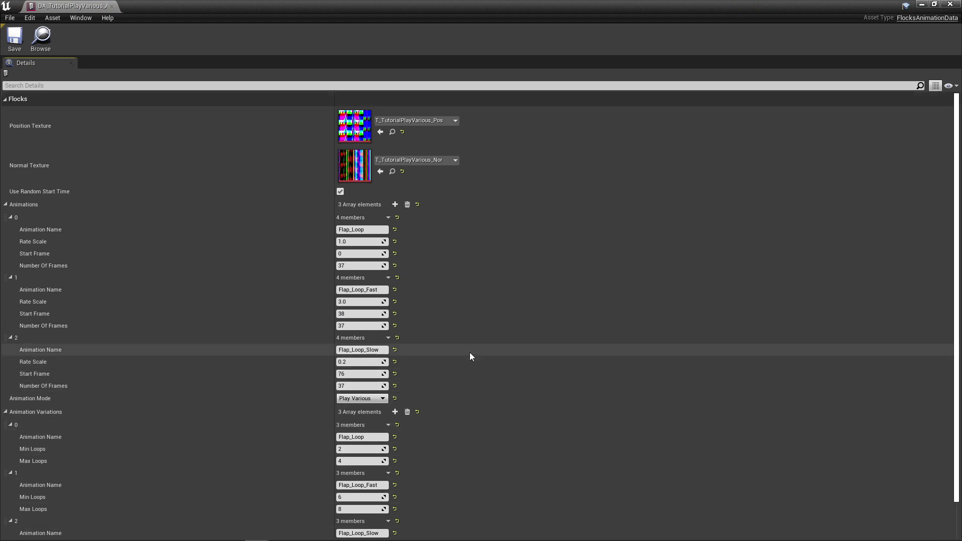
left_click(364, 243)
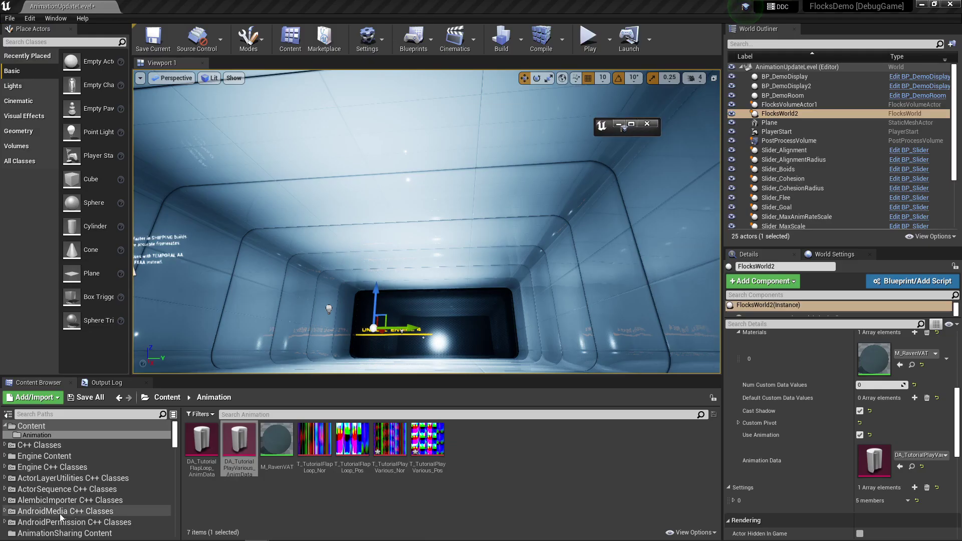
scroll(59, 513, "down", 5)
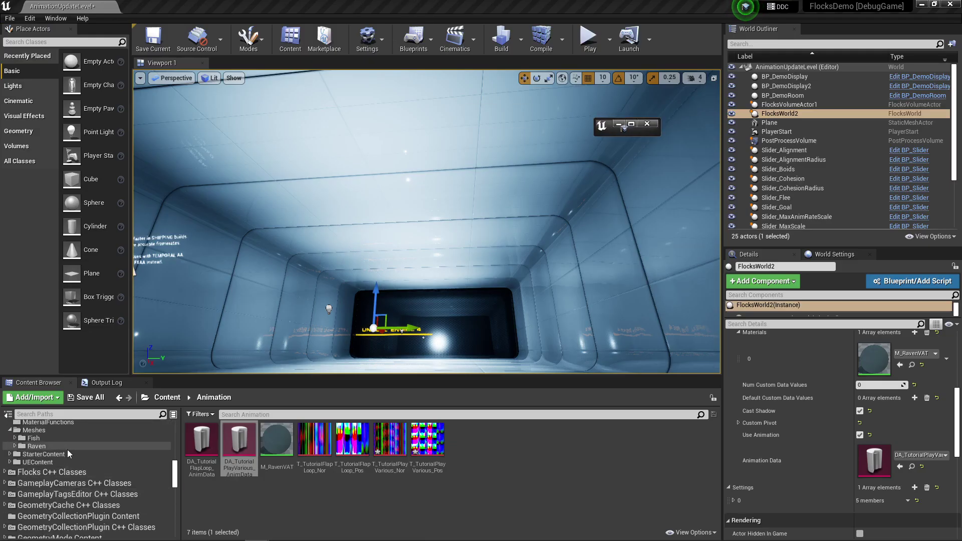
- From the Raven folder's AC_TutorialRavenAnims composite, open the Flap_Loop_Slow and Flap_Loop_Fast animations
left_click(41, 477)
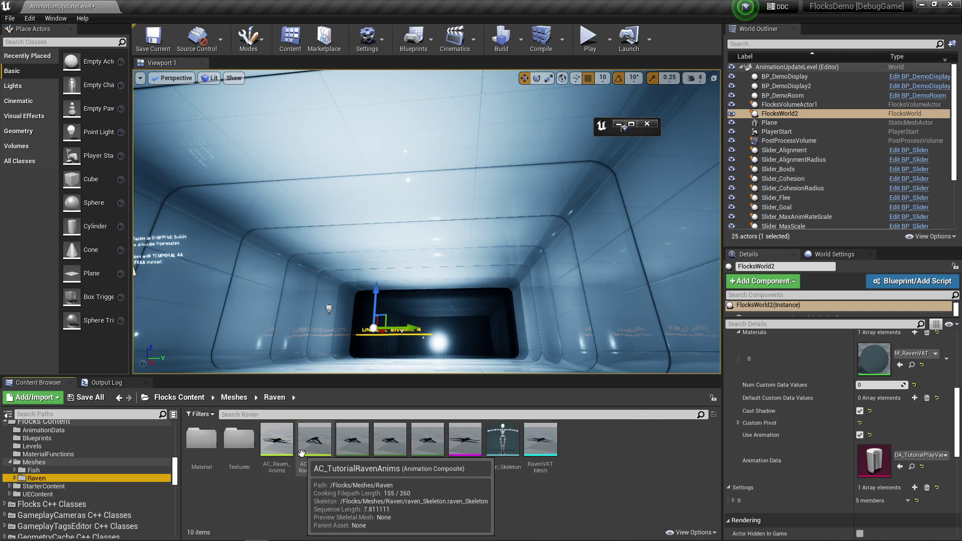
left_click(321, 453)
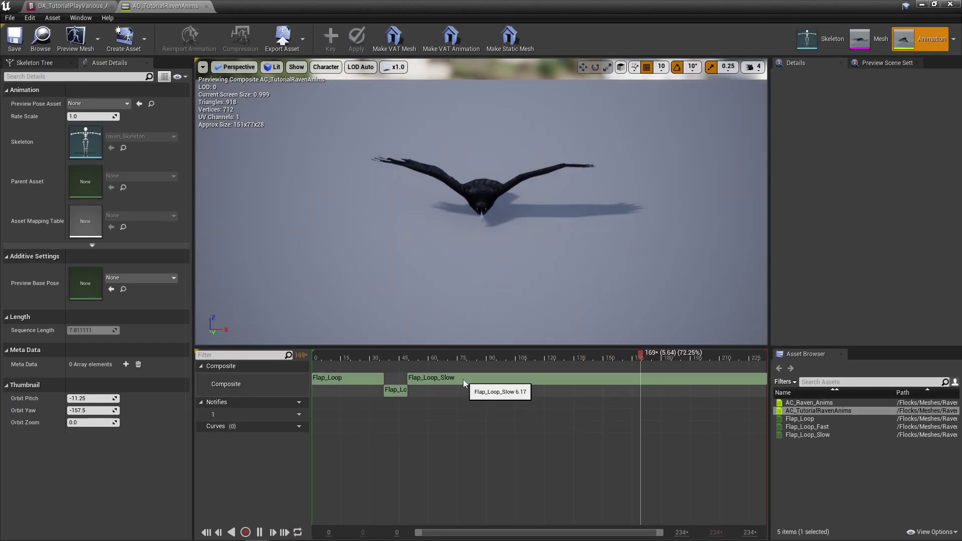
left_click(464, 381)
left_click(826, 435)
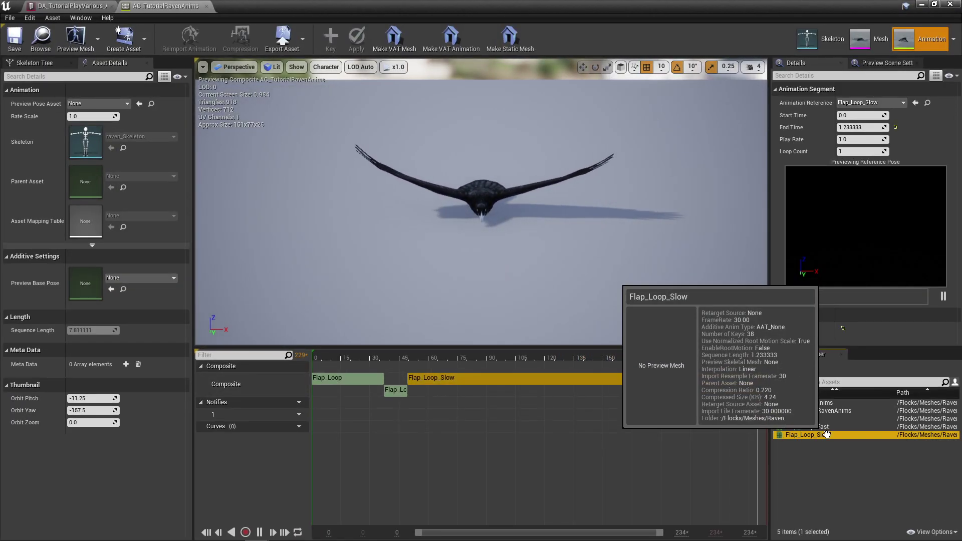
double_click(825, 435)
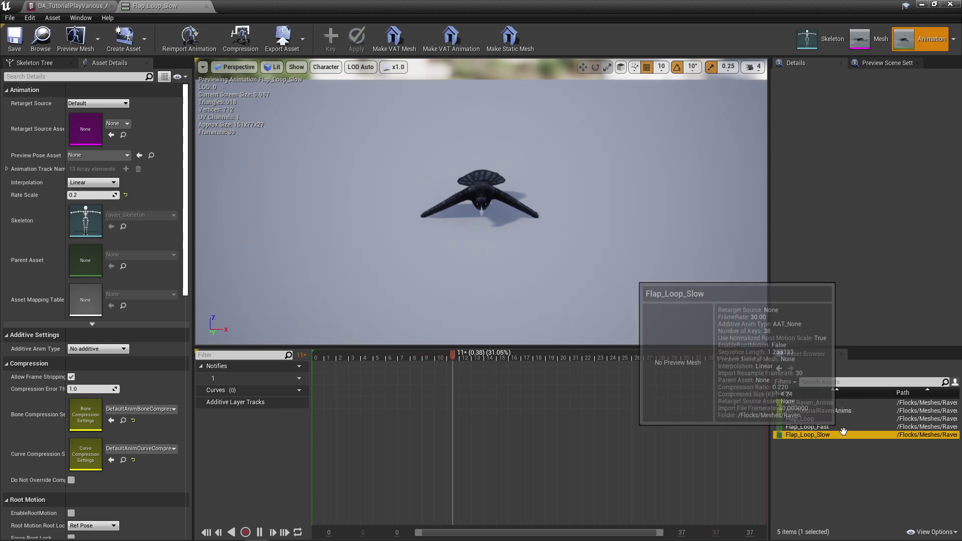
double_click(821, 426)
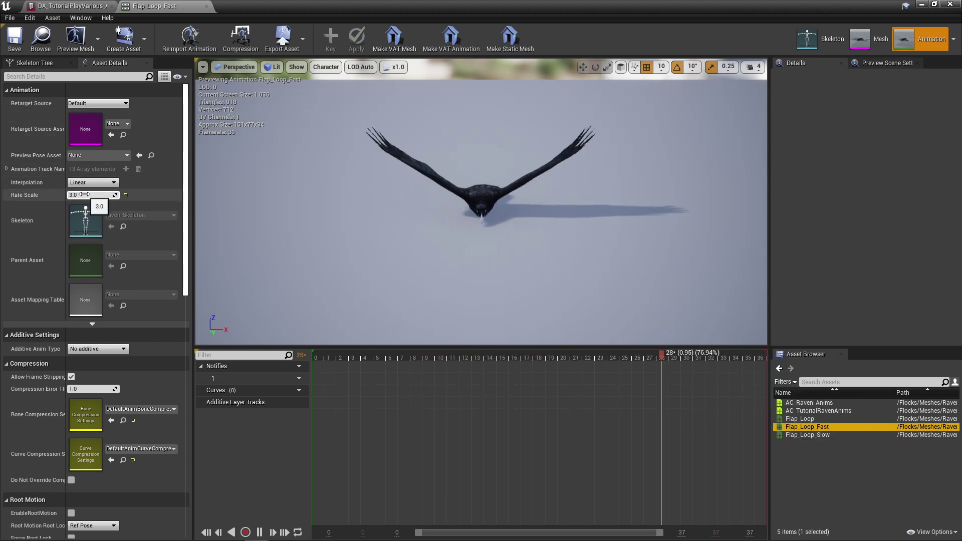
- Compare the data asset's rate scale entry with Flap_Loop_Fast's 3.0 Rate Scale
left_click(70, 6)
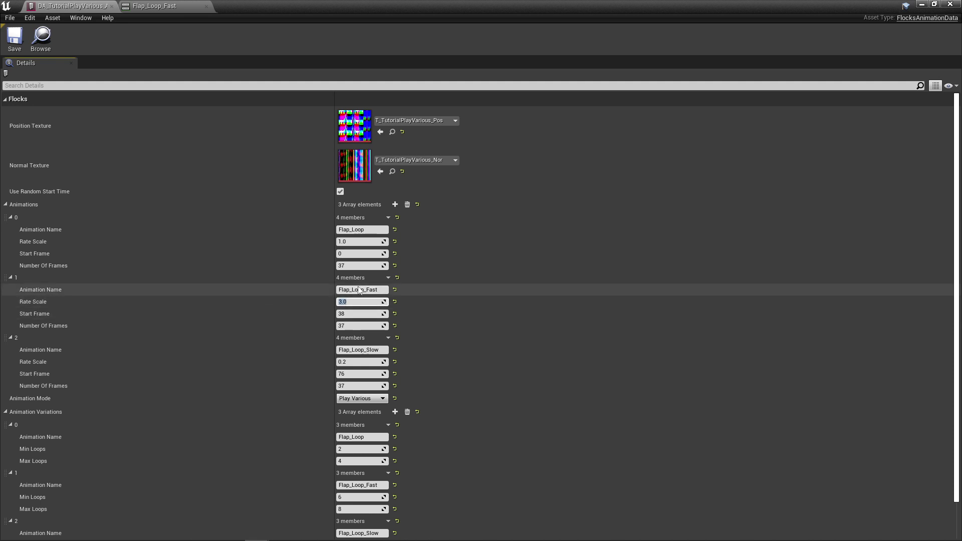
left_click(354, 326)
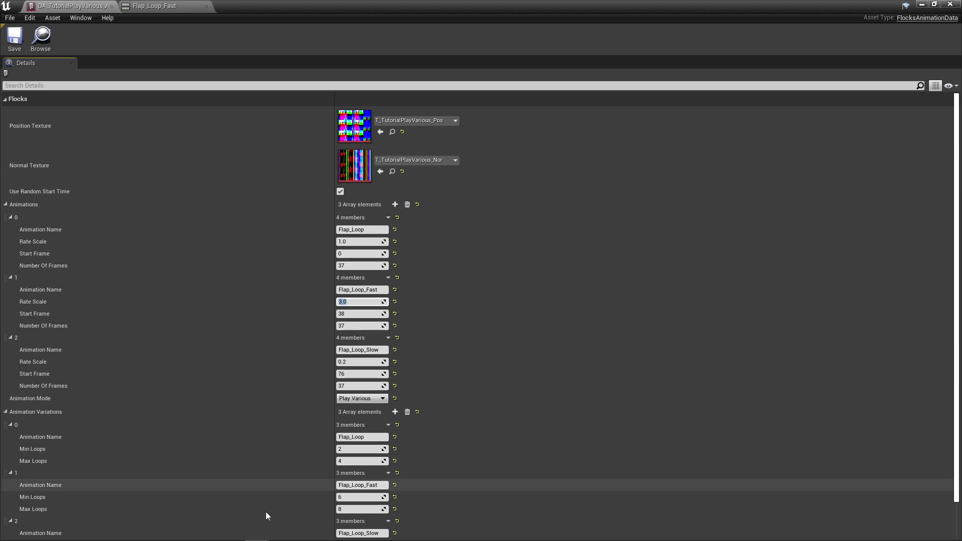
left_click(153, 6)
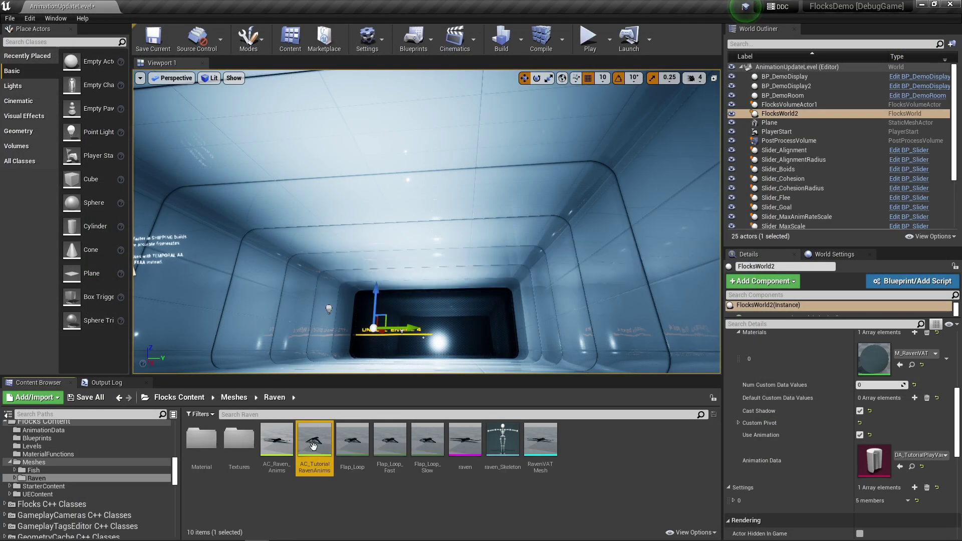
- Reopen the AC_TutorialRavenAnims composite from the Content Browser to preview the flap sequence
double_click(318, 440)
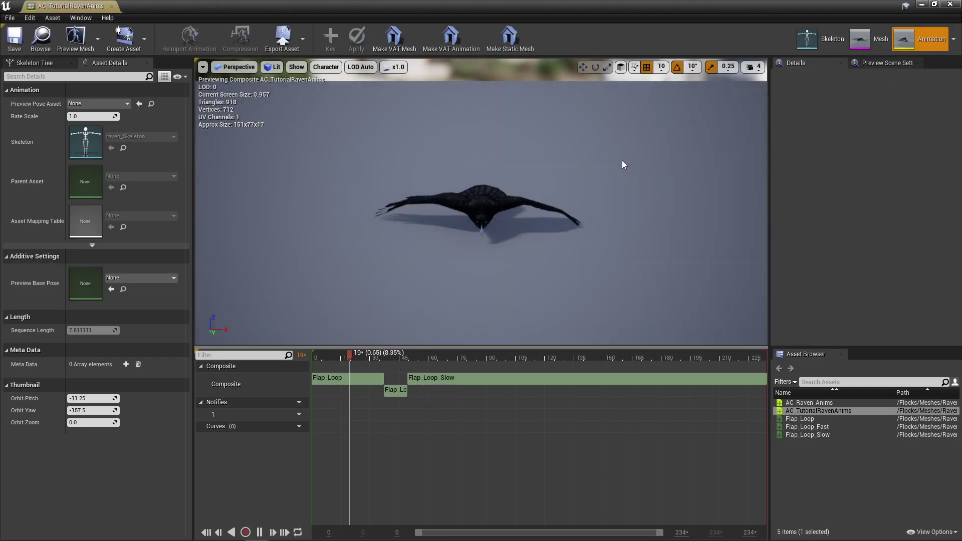